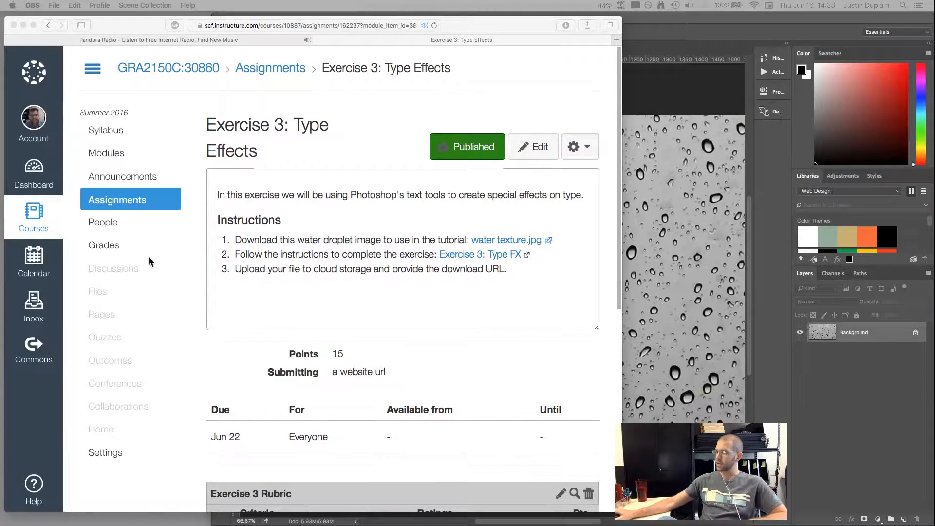
Step: Scroll the Exercise 3 assignment, visit the Unit 3 Overview page, and return
left_click(374, 273)
scroll(374, 272, "down", 10)
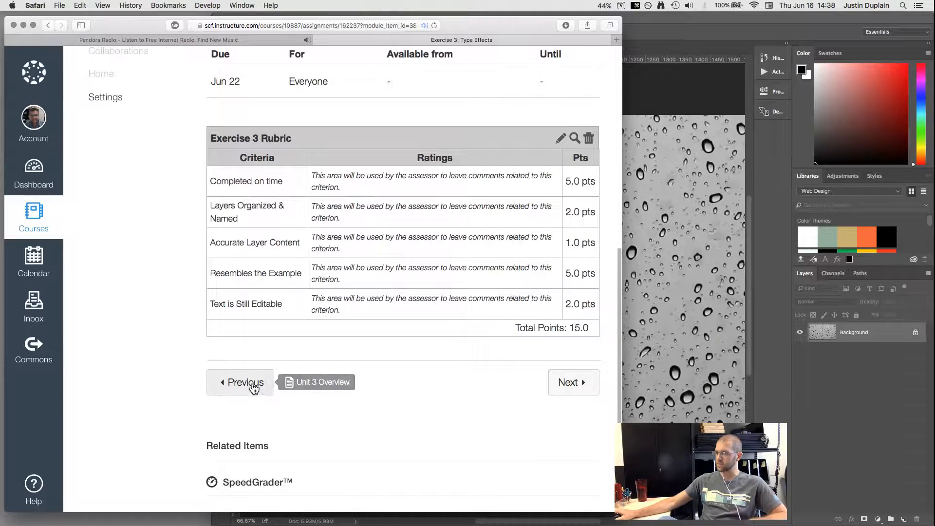
left_click(252, 384)
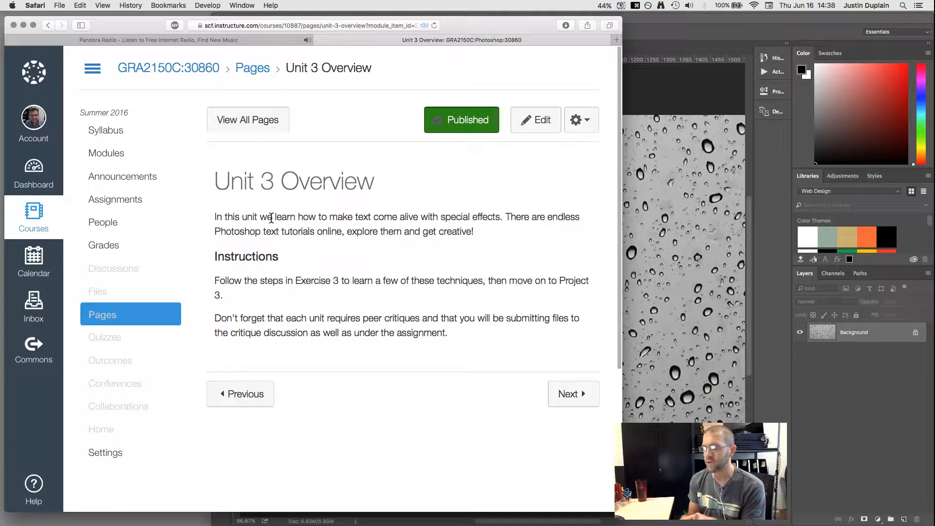
left_click(574, 404)
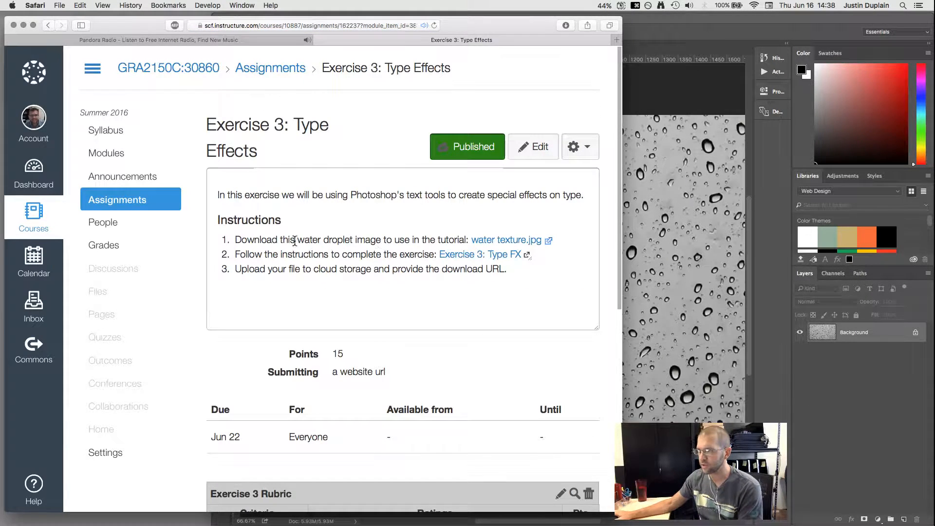
Step: Download water texture.jpg and come back to the Exercise 3: Type Effects page
left_click(476, 242)
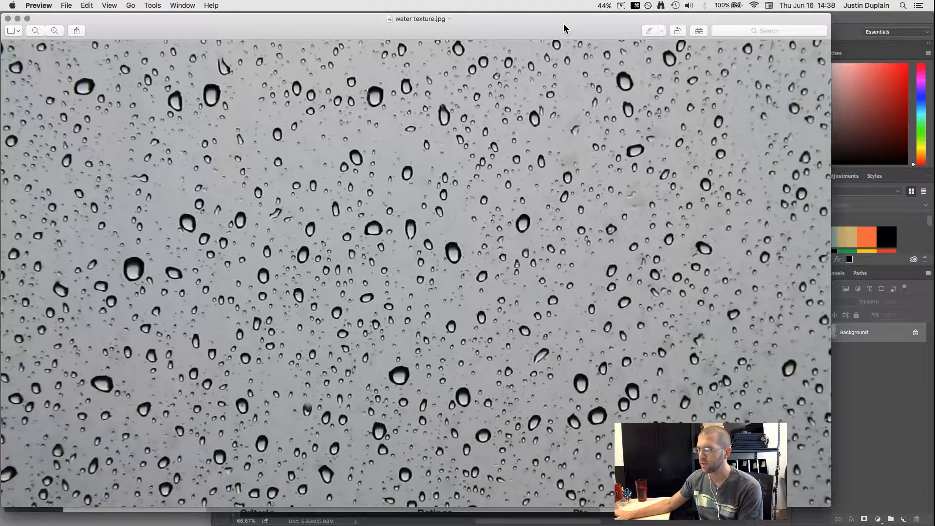
left_click(8, 19)
left_click(620, 85)
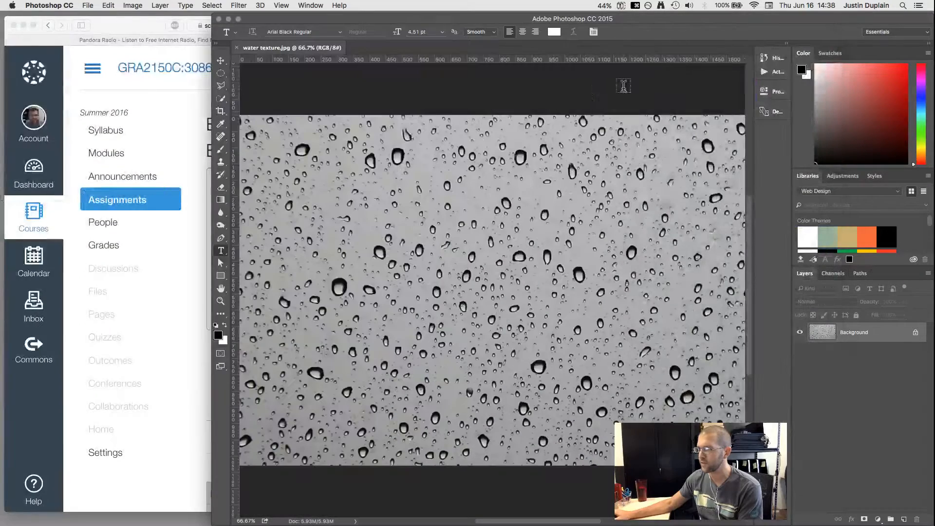
left_click(194, 265)
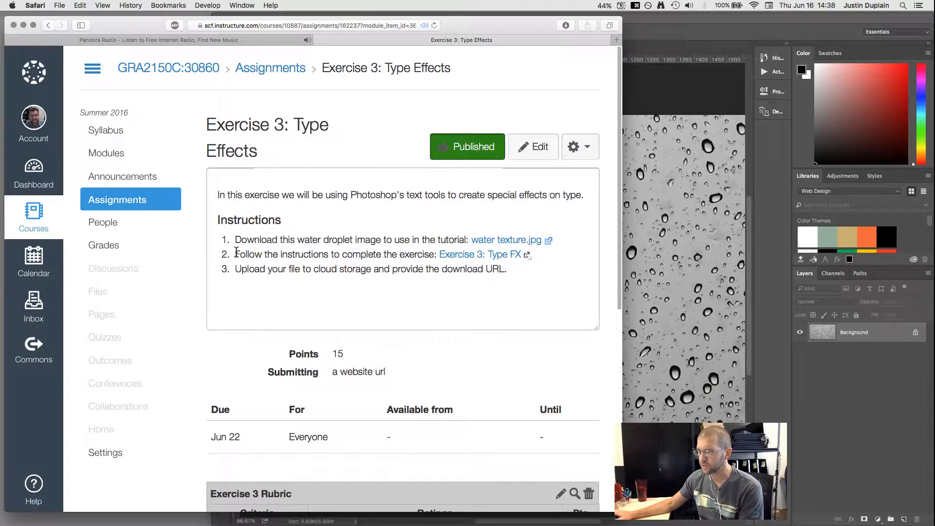
left_click_drag(236, 252, 346, 257)
left_click(346, 256)
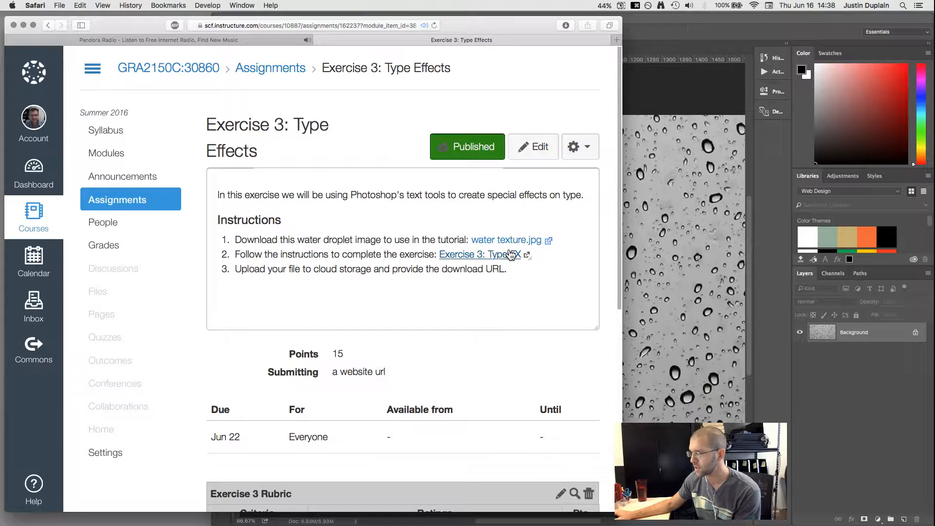
Step: Open the Exercise 3: Type FX tutorial in a half-width window and adjust its zoom
left_click(500, 257)
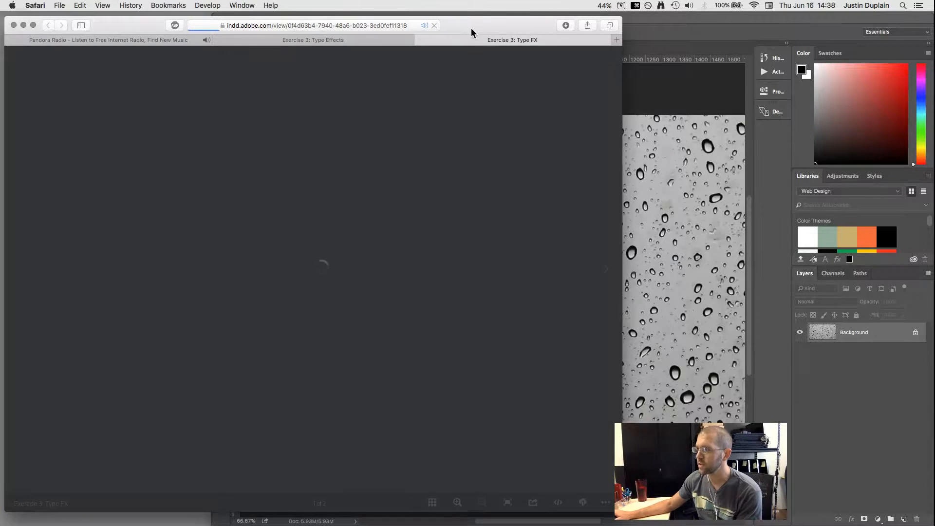
left_click_drag(622, 511, 320, 523)
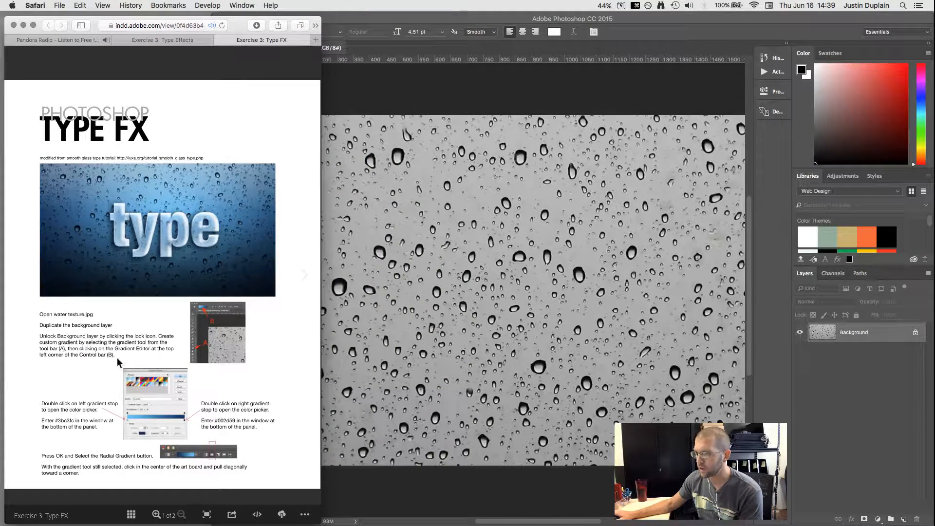
key("super+equal")
key("super+equal")
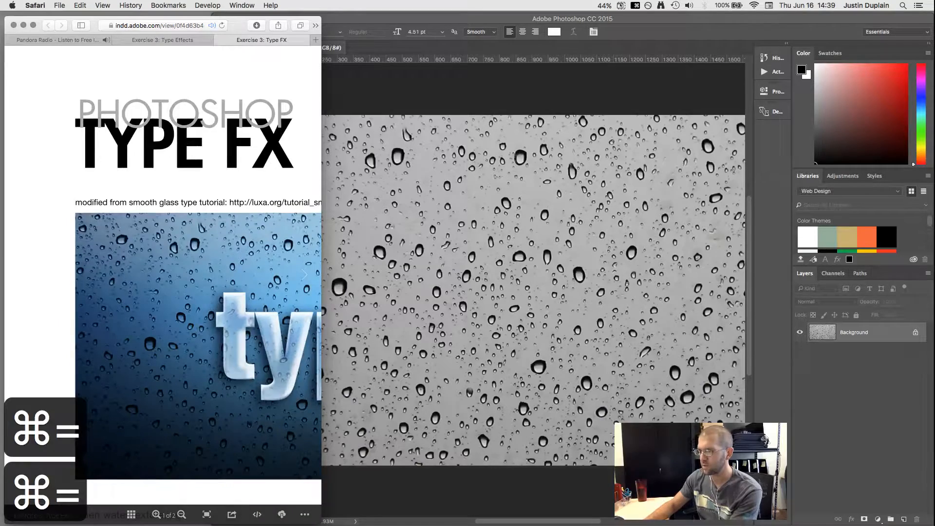
key("super+minus")
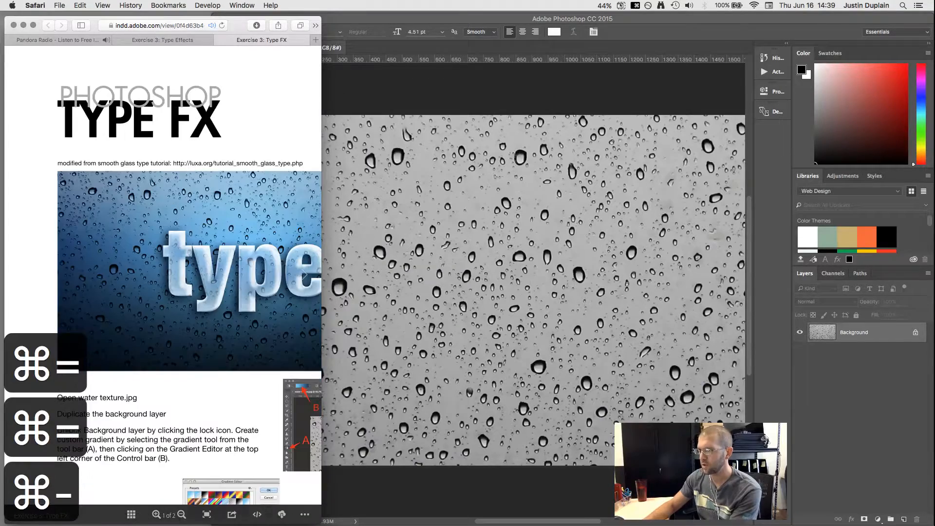
Step: Scroll the tutorial to show the example image and the first steps
left_click(348, 126)
left_click(234, 281)
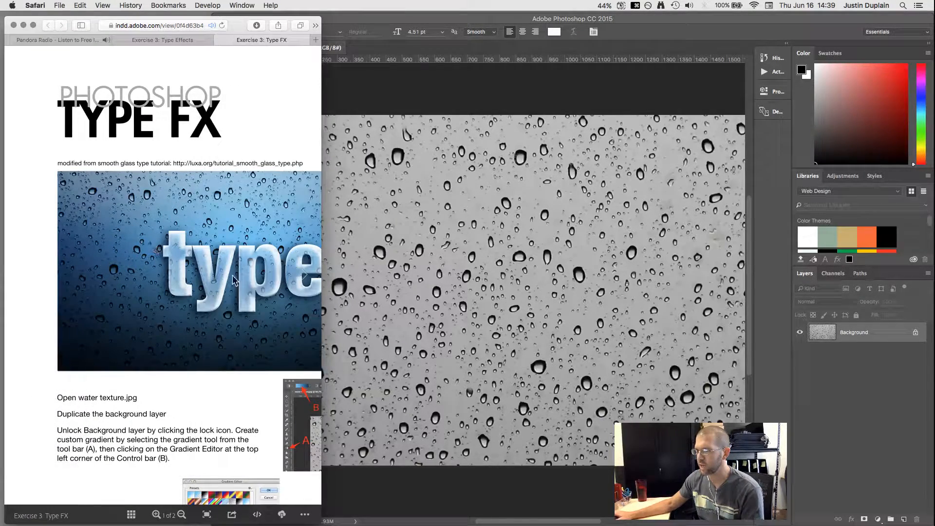
scroll(234, 429, "right", 5)
scroll(233, 428, "down", 1)
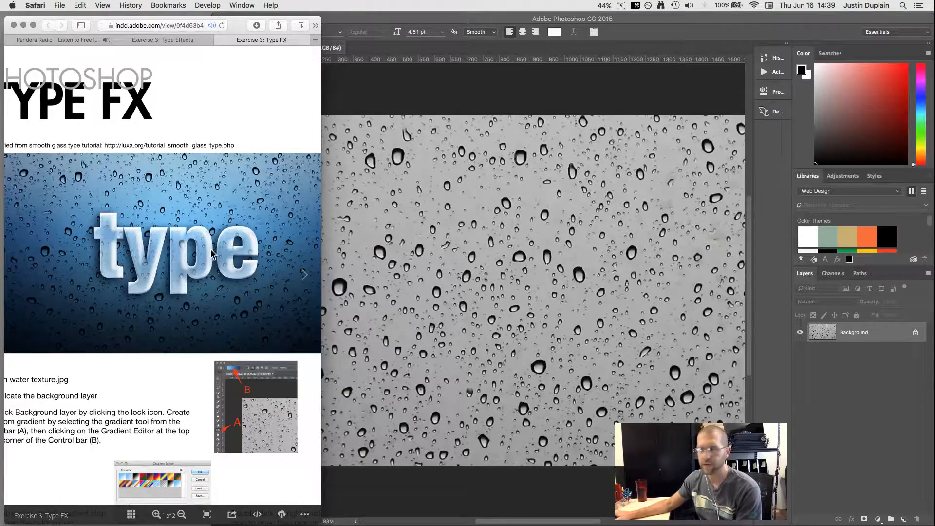
scroll(167, 394, "down", 5)
scroll(167, 394, "left", 1)
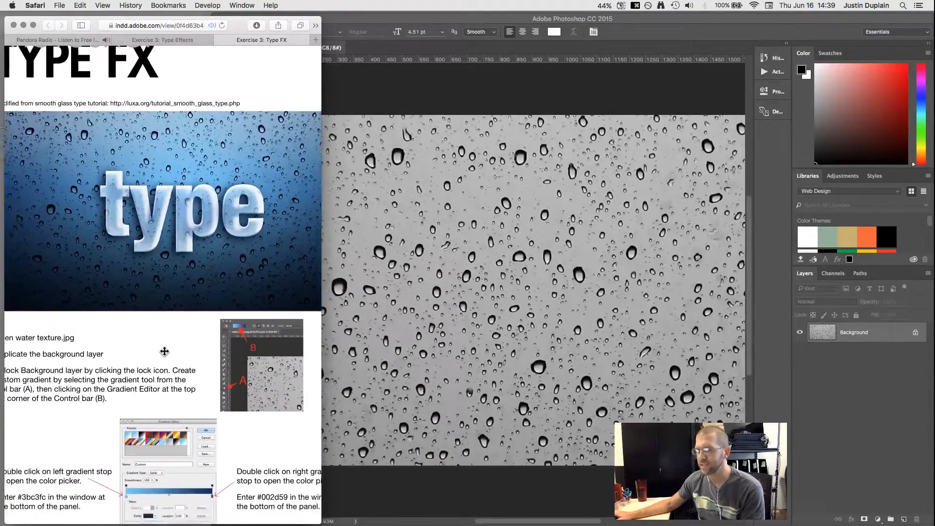
scroll(180, 256, "up", 2)
scroll(180, 256, "left", 1)
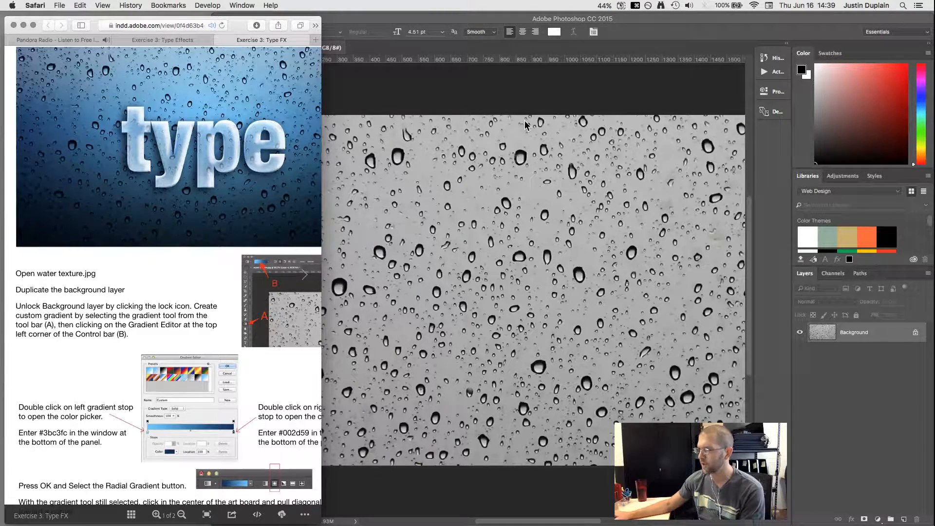
Step: Duplicate the Background layer with Cmd+J and unlock the original into Layer 0
left_click(813, 336)
key("super+j")
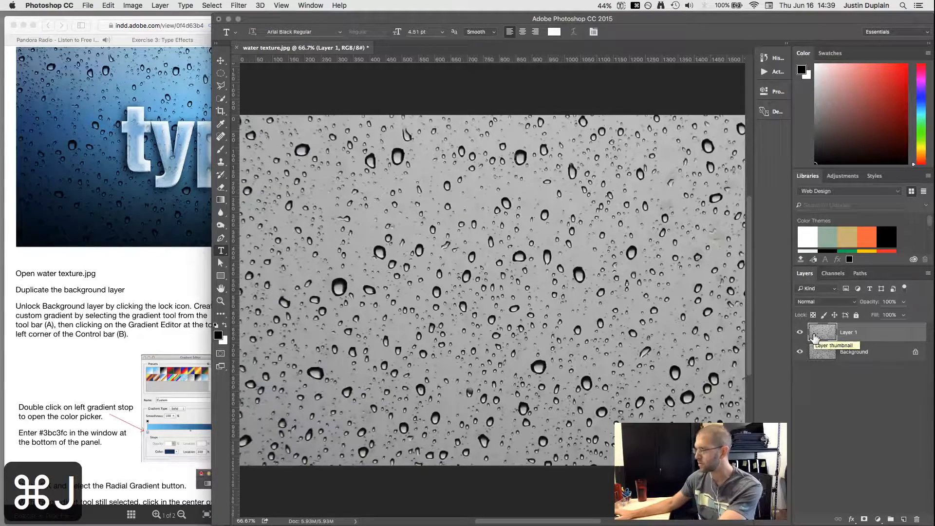
left_click(107, 294)
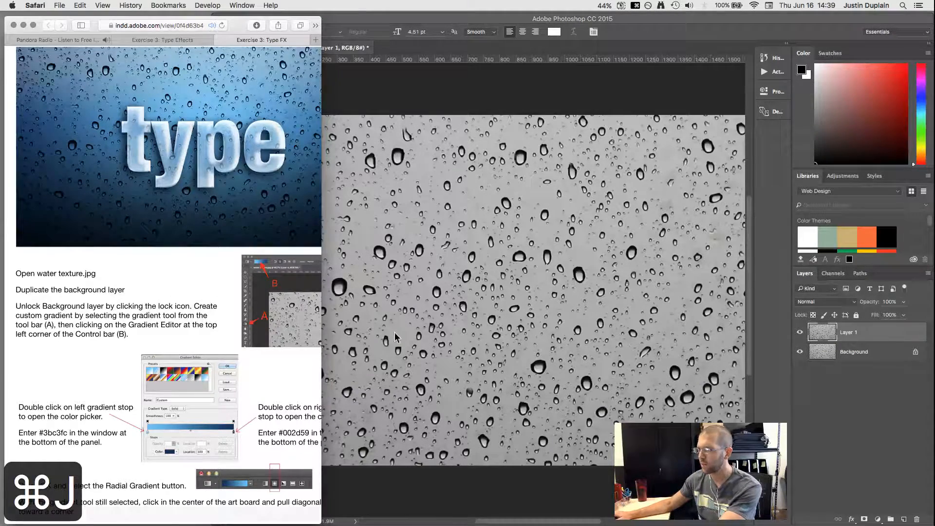
left_click(916, 353)
left_click(916, 353)
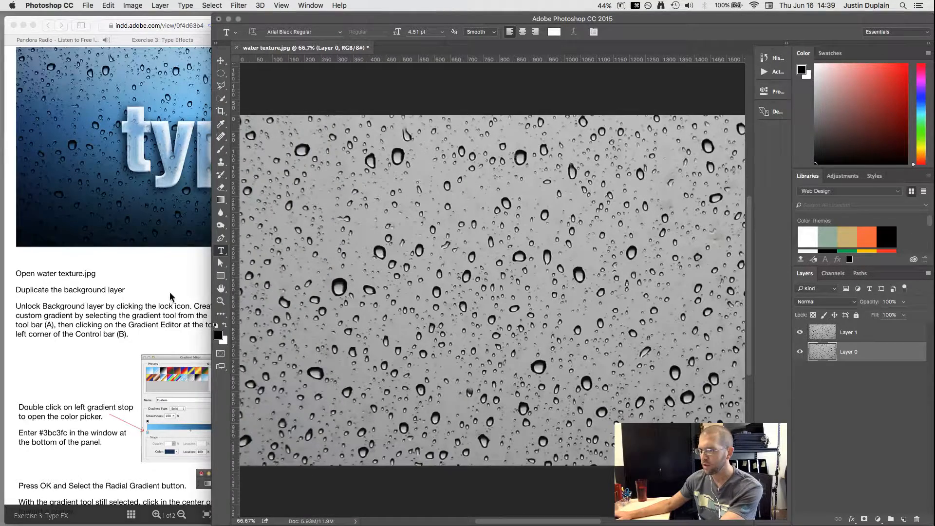
Step: Scroll the Type FX tutorial to read the next instructions
left_click(124, 281)
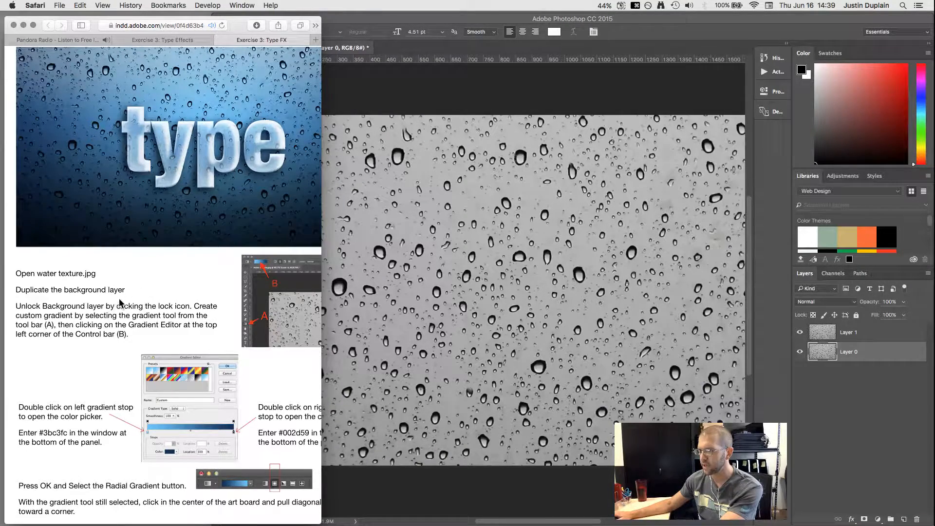
scroll(209, 286, "right", 2)
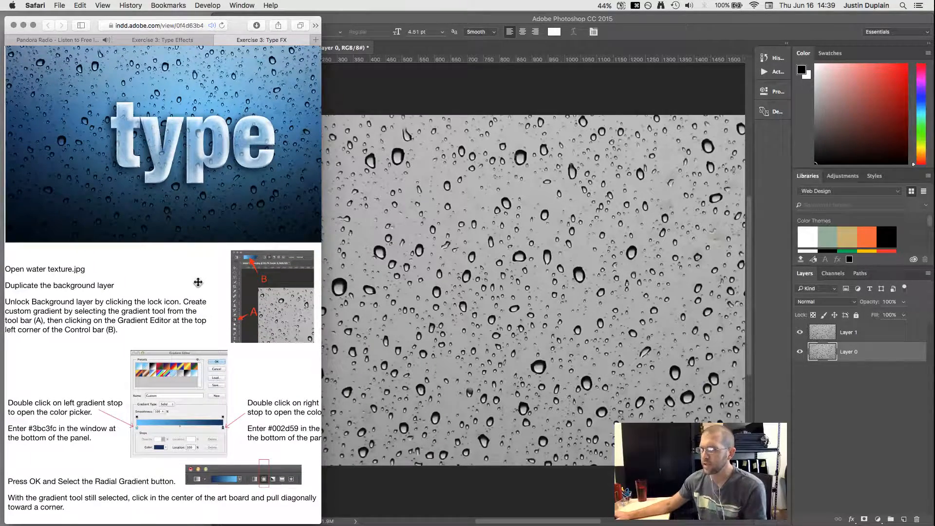
scroll(197, 282, "down", 1)
scroll(197, 278, "right", 3)
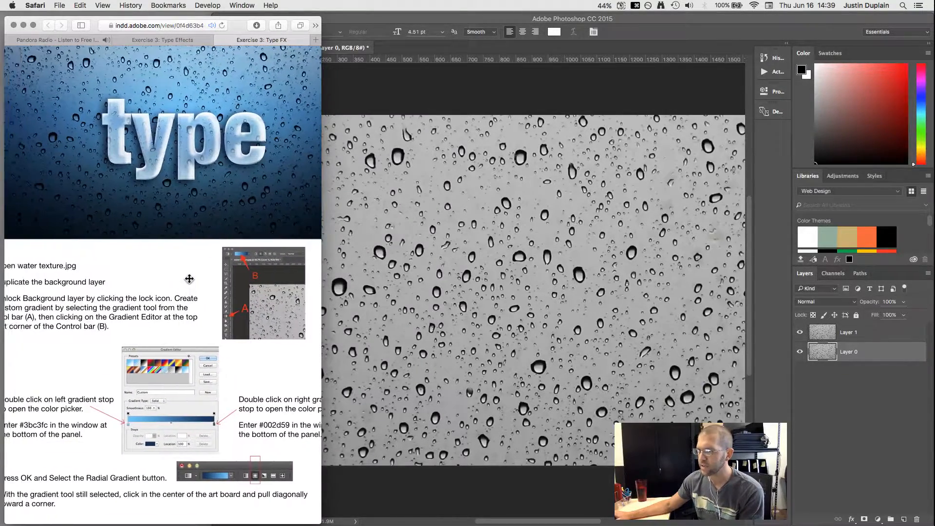
scroll(246, 275, "left", 4)
left_click(360, 97)
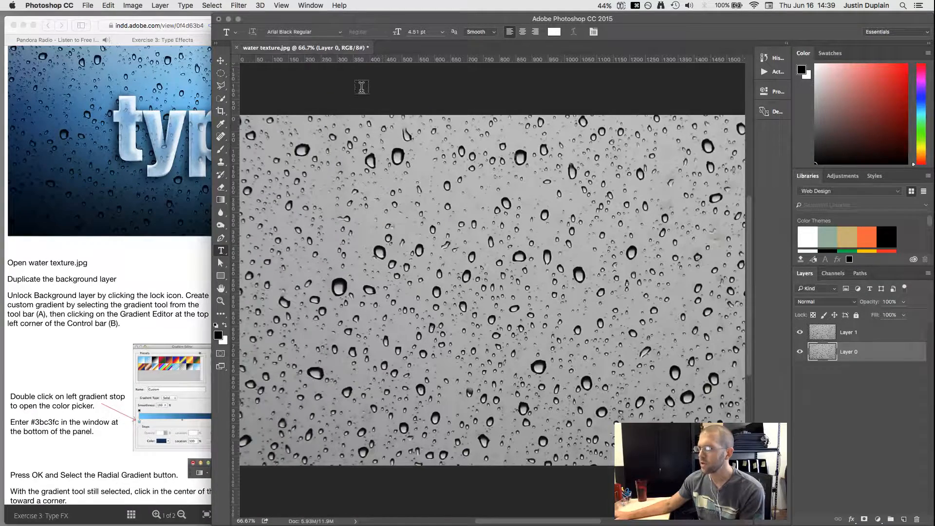
Step: Open the Gradient tool's Gradient Editor on Foreground to Background and move it higher
left_click(220, 201)
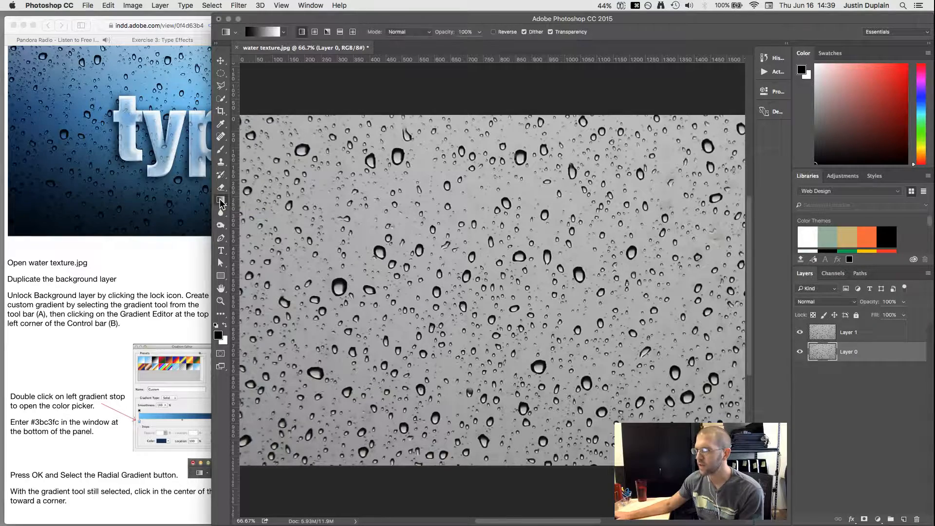
left_click(269, 33)
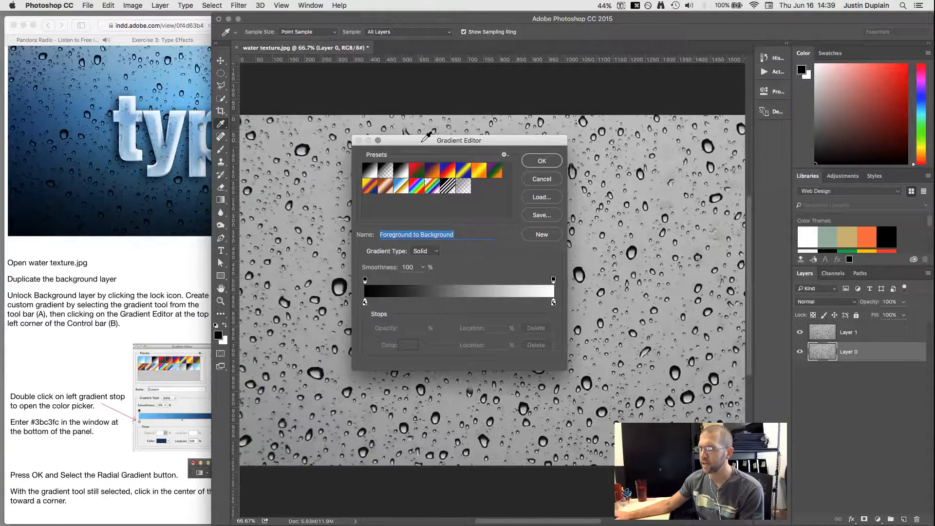
left_click_drag(441, 136, 484, 77)
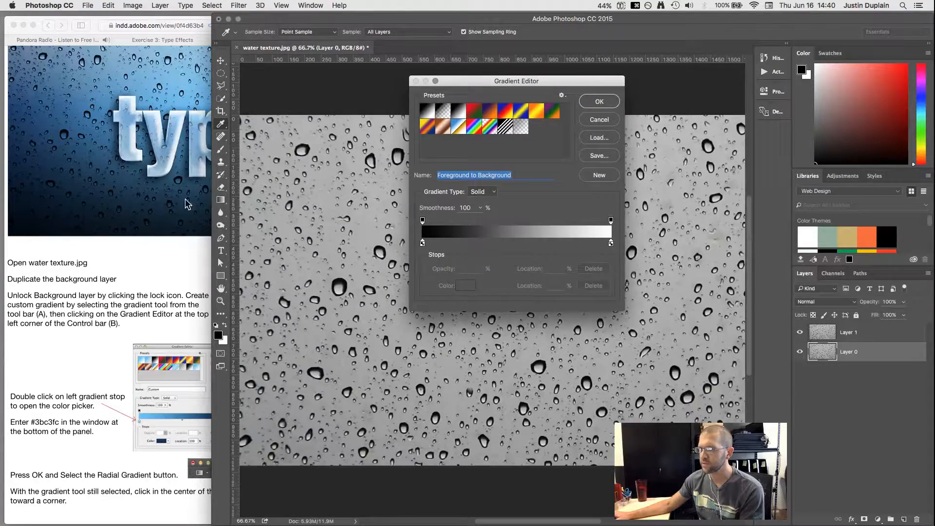
left_click(112, 268)
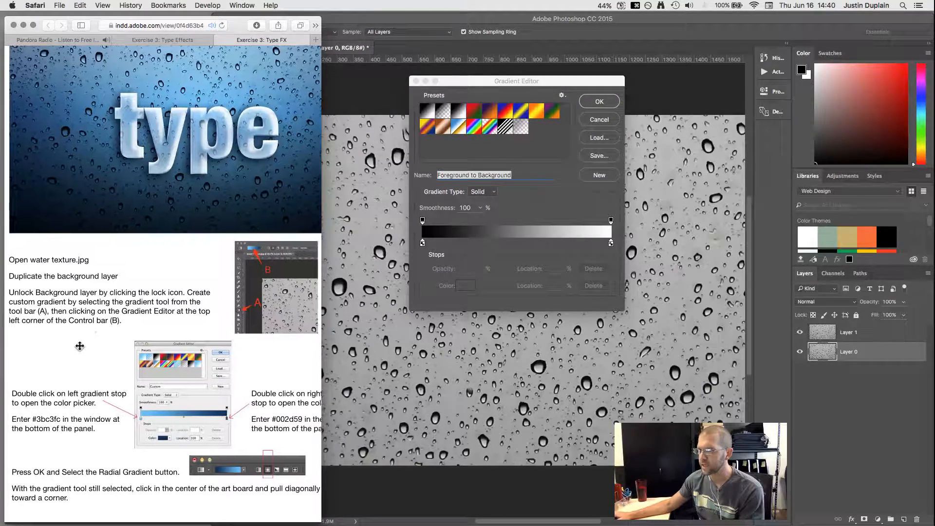
scroll(87, 275, "down", 3)
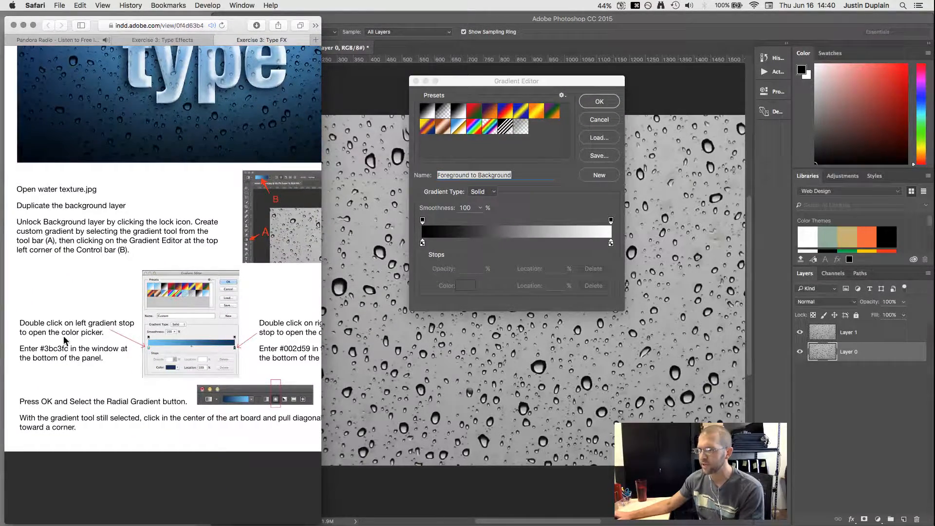
left_click(417, 256)
Step: Set the gradient's left color stop to light blue #3bc3fc
double_click(423, 243)
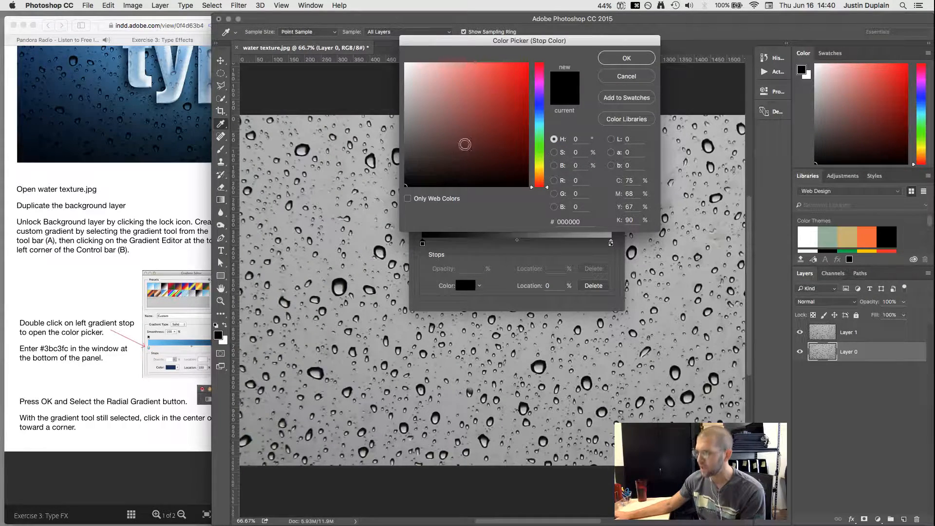
left_click(571, 220)
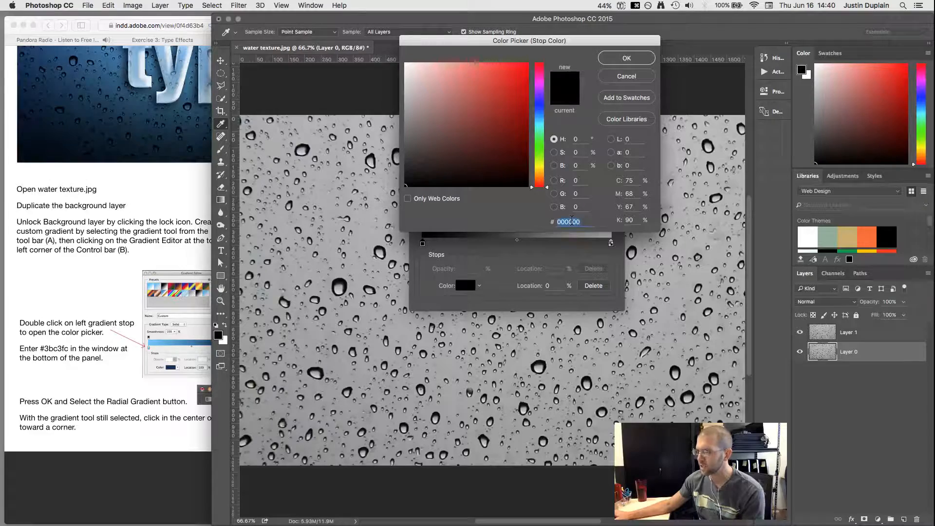
type("3")
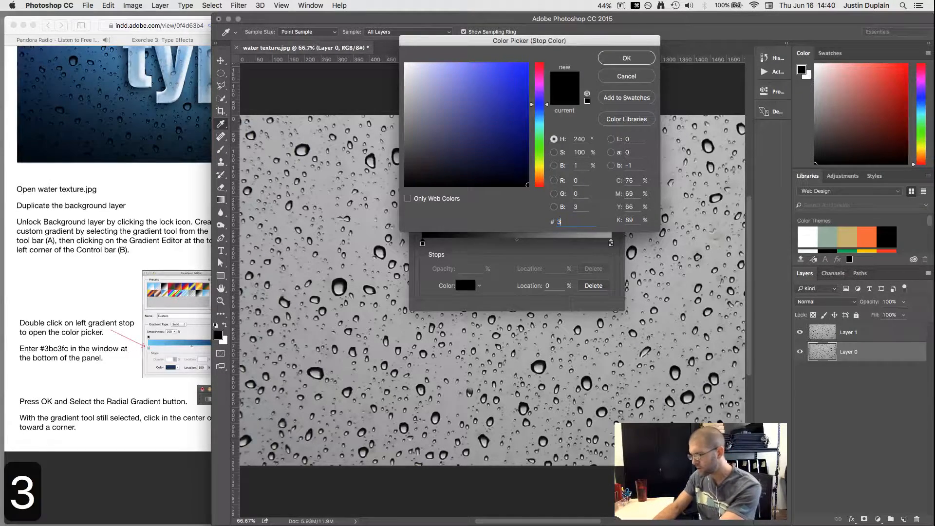
type("bc3fc")
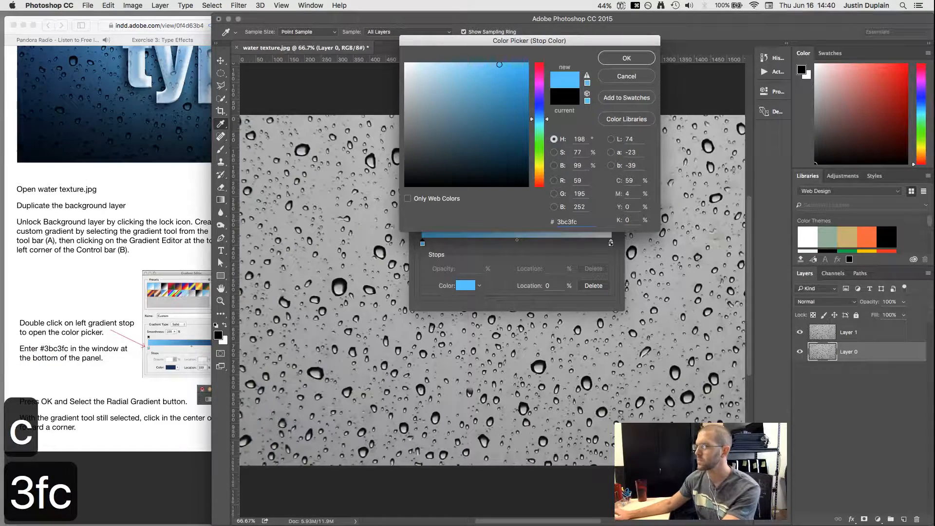
left_click(626, 58)
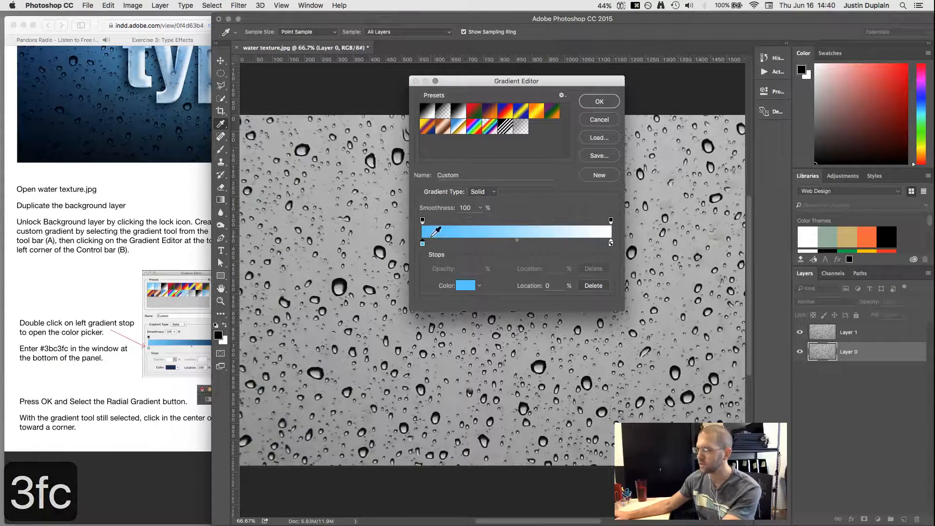
Step: Set the gradient's right color stop to dark blue #002d59
left_click(132, 353)
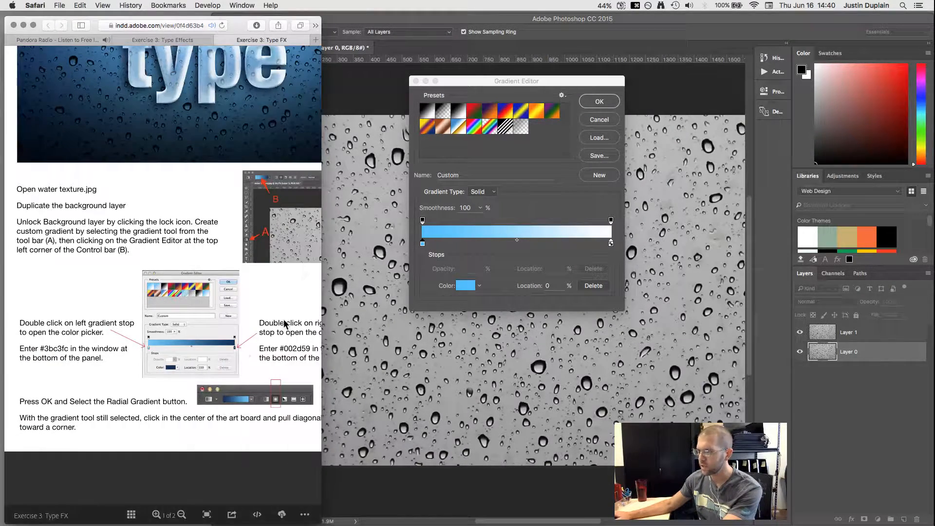
scroll(193, 317, "right", 4)
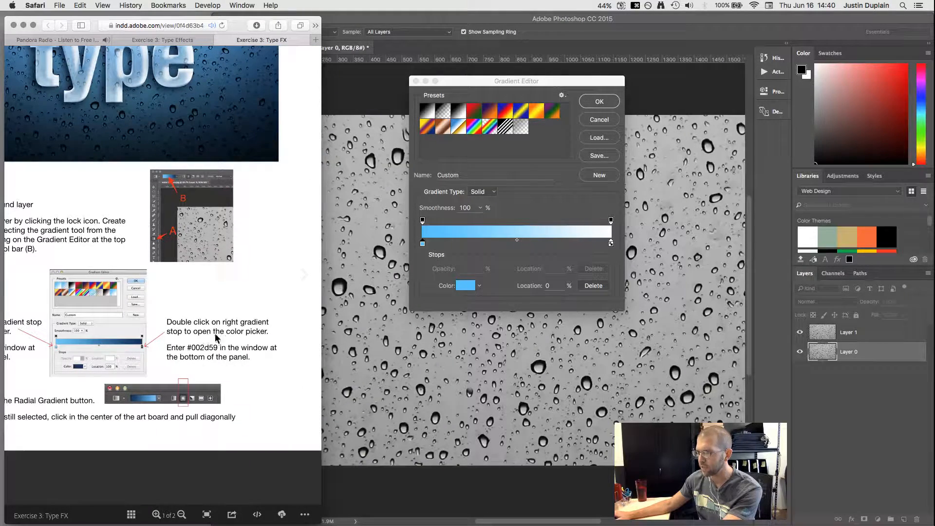
left_click(611, 243)
double_click(611, 243)
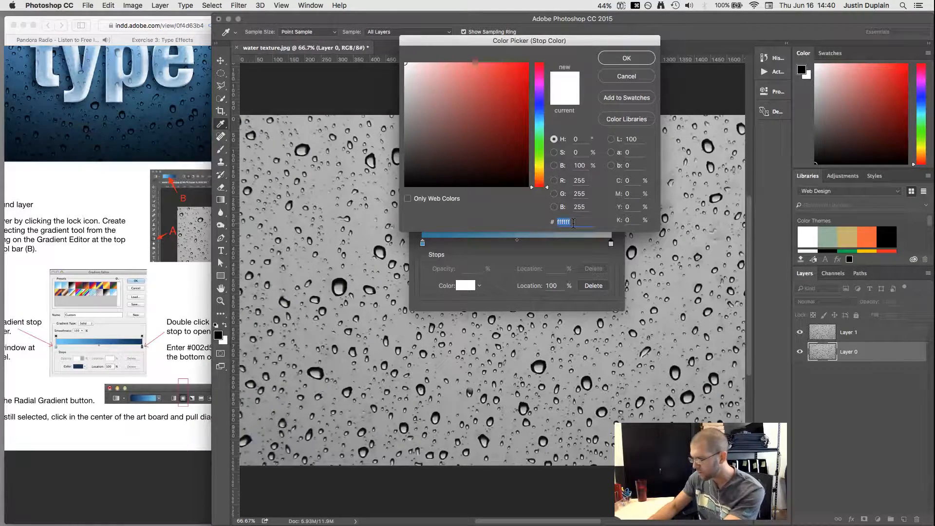
type("002")
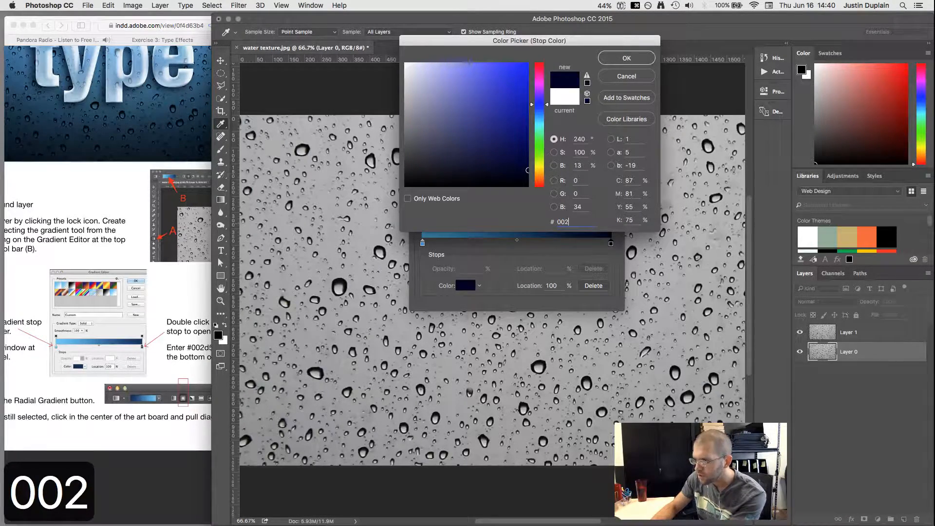
type("d5")
key("super+Tab")
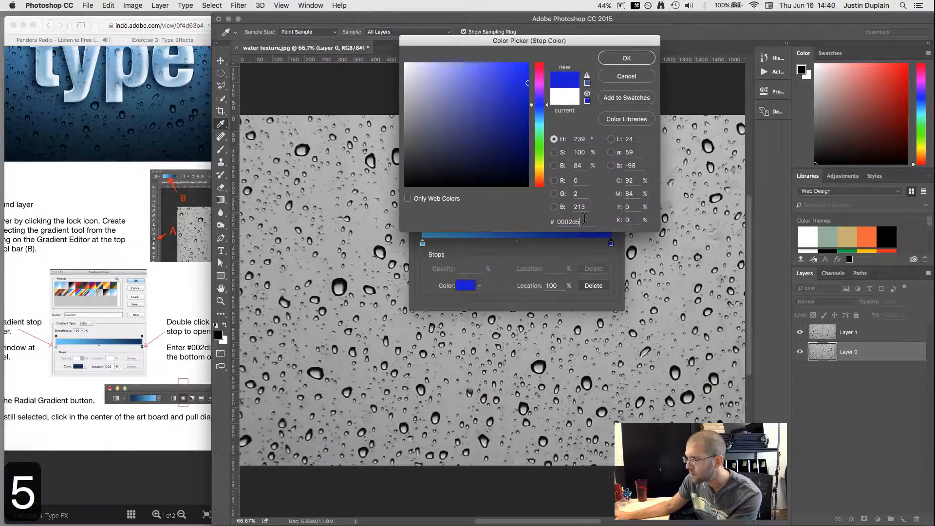
type("9")
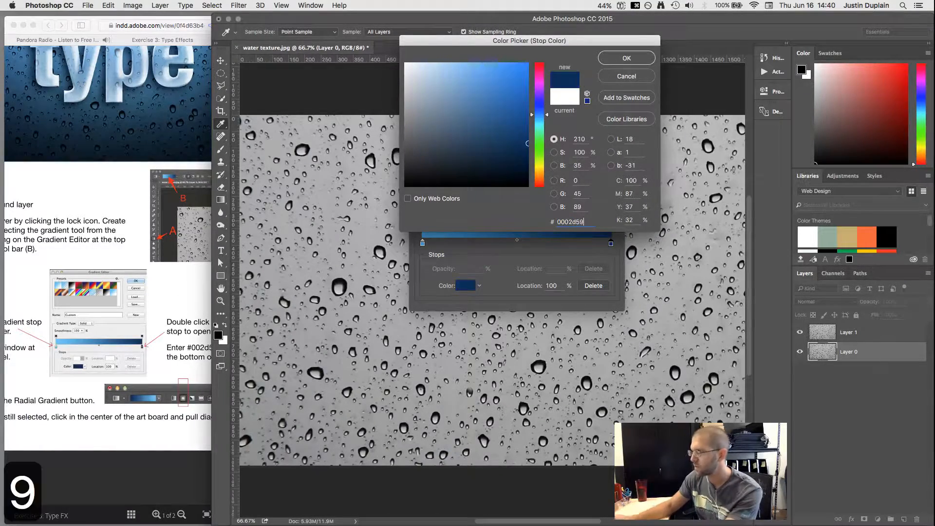
left_click_drag(564, 44, 576, 241)
left_click(640, 255)
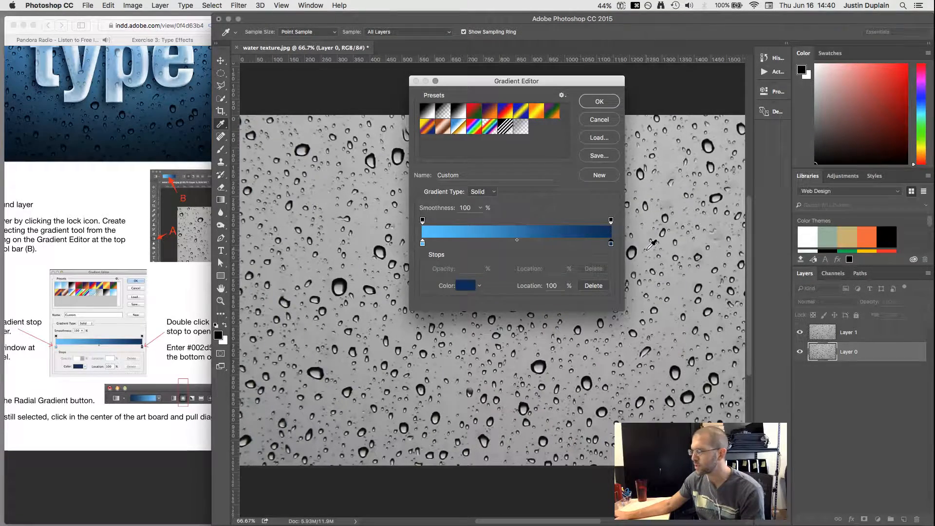
Step: Accept the light-to-dark blue gradient and choose the Radial gradient style
left_click(111, 213)
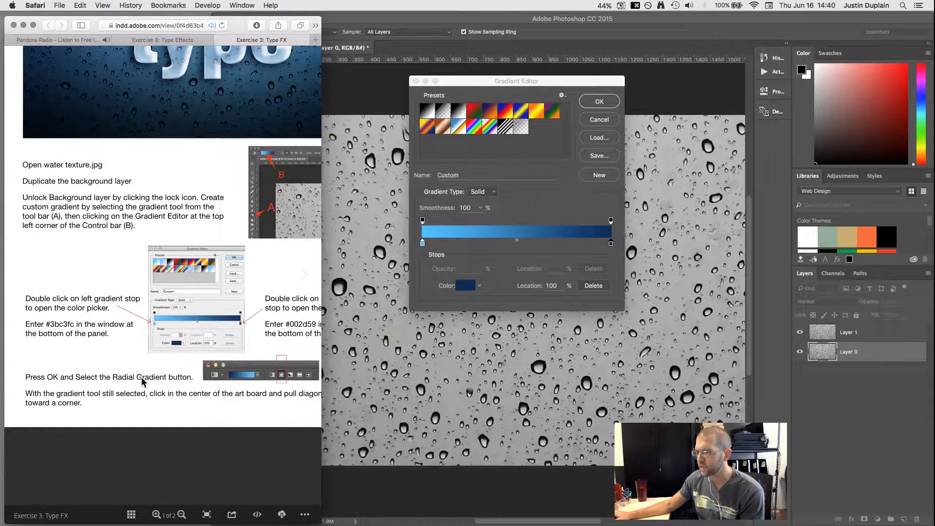
left_click(599, 101)
left_click(599, 102)
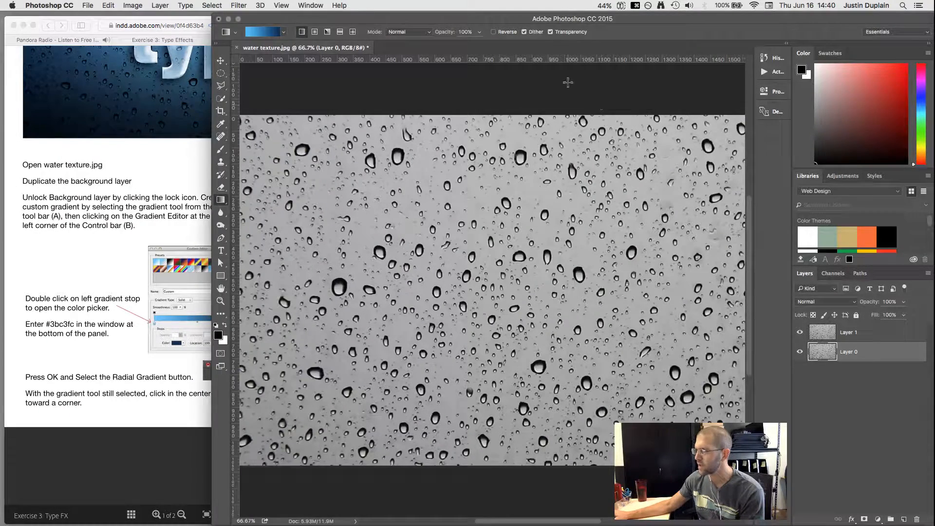
left_click(312, 31)
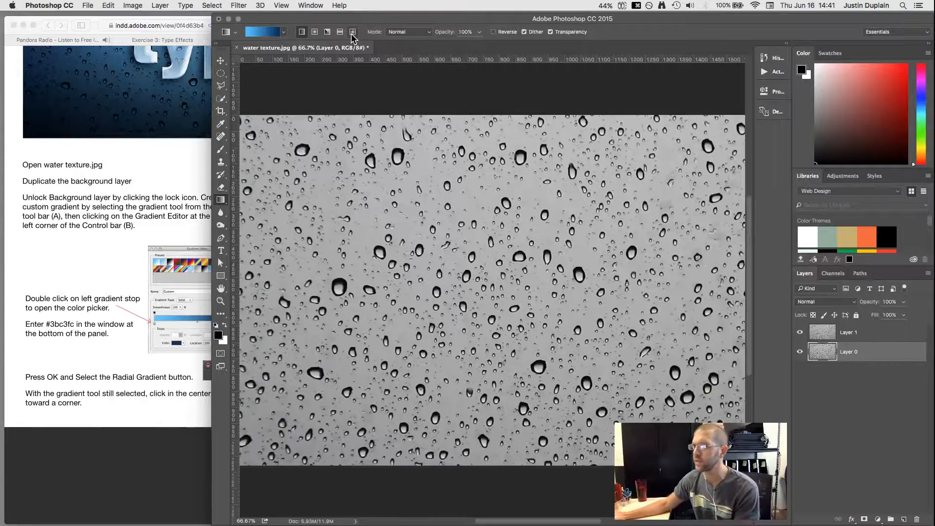
left_click(314, 32)
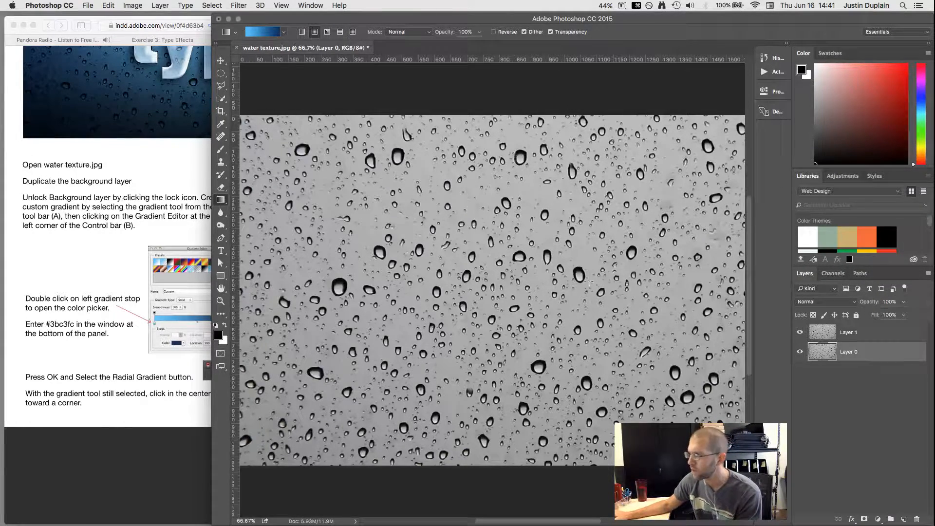
Step: Drag a radial gradient on Layer 0 from the canvas centre toward the top-left corner
scroll(466, 353, "down", 2)
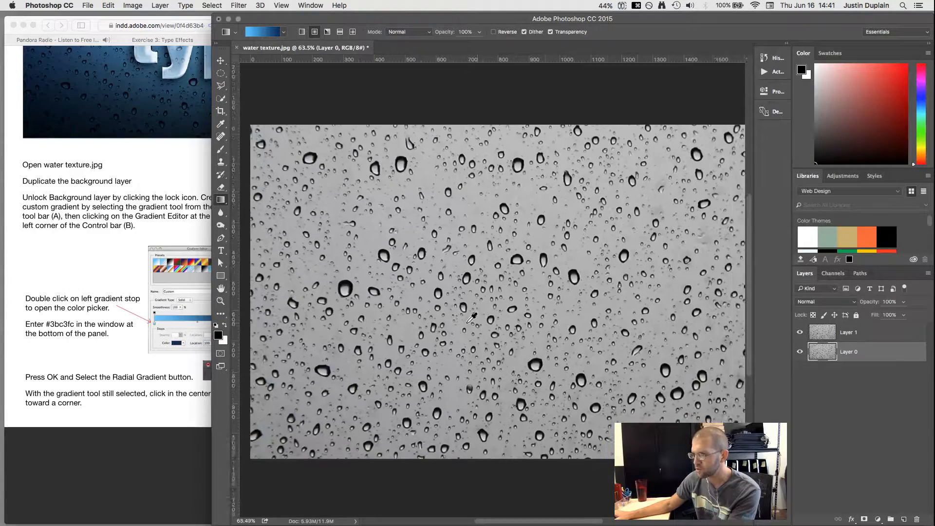
left_click(116, 335)
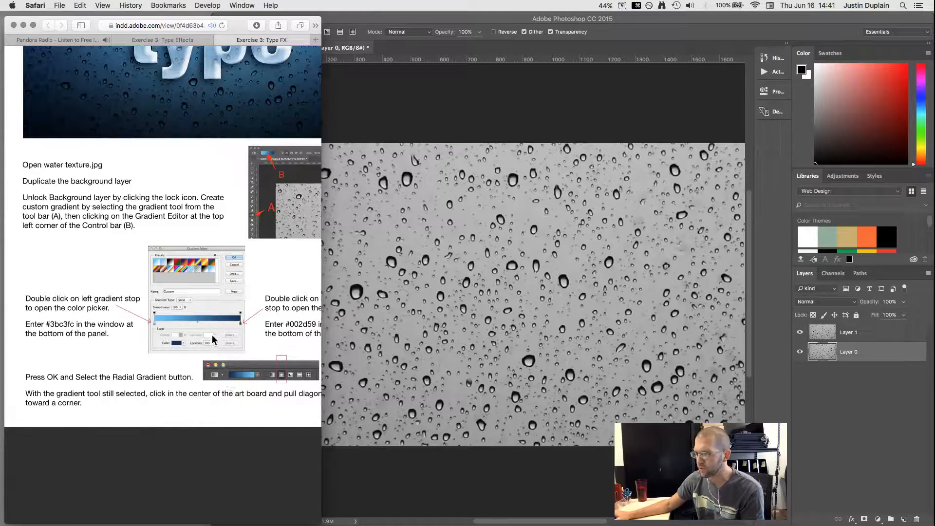
left_click_drag(212, 336, 207, 298)
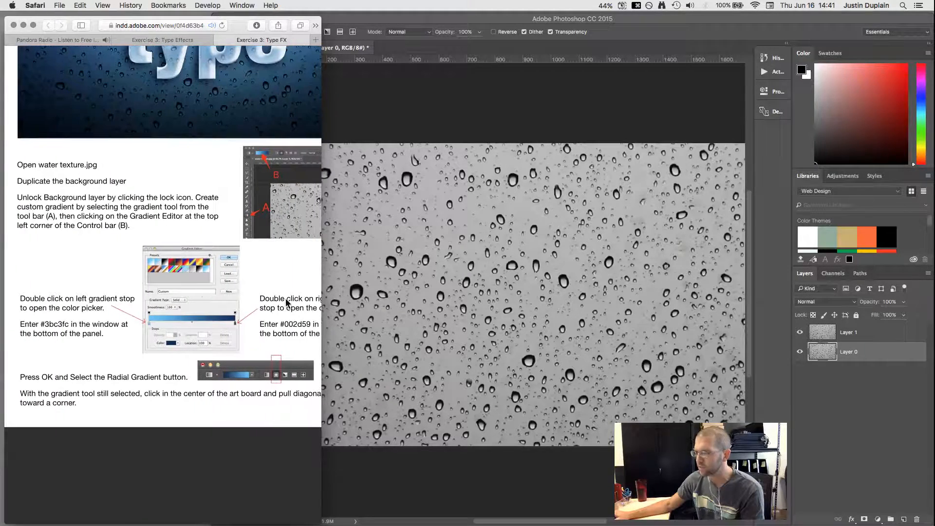
left_click(536, 304)
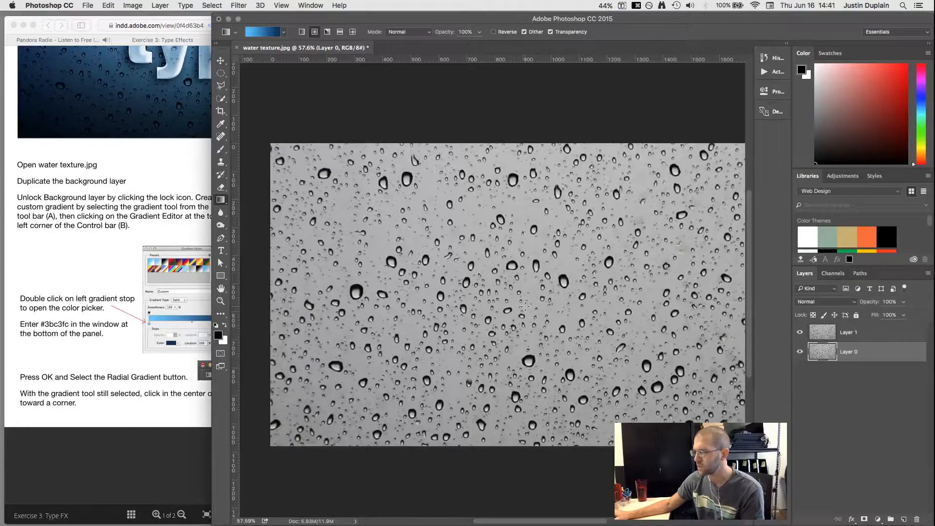
left_click(72, 249)
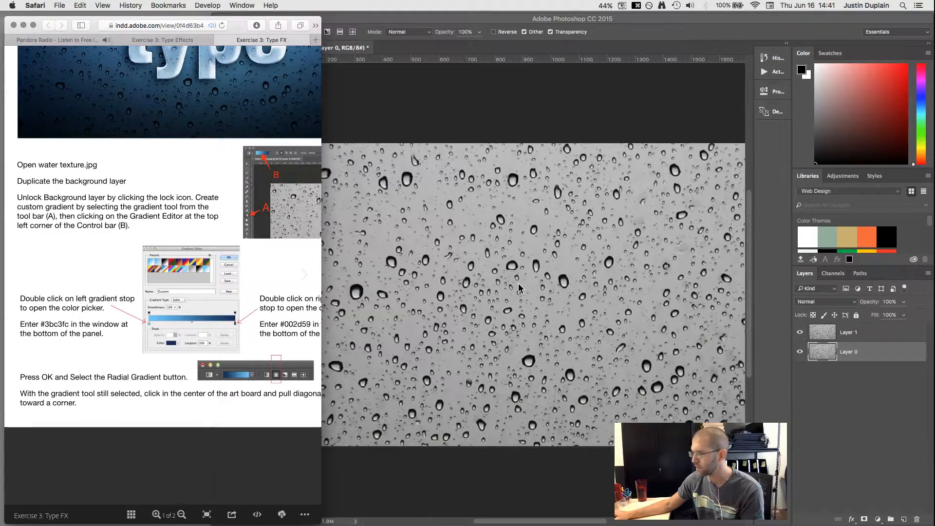
left_click(548, 310)
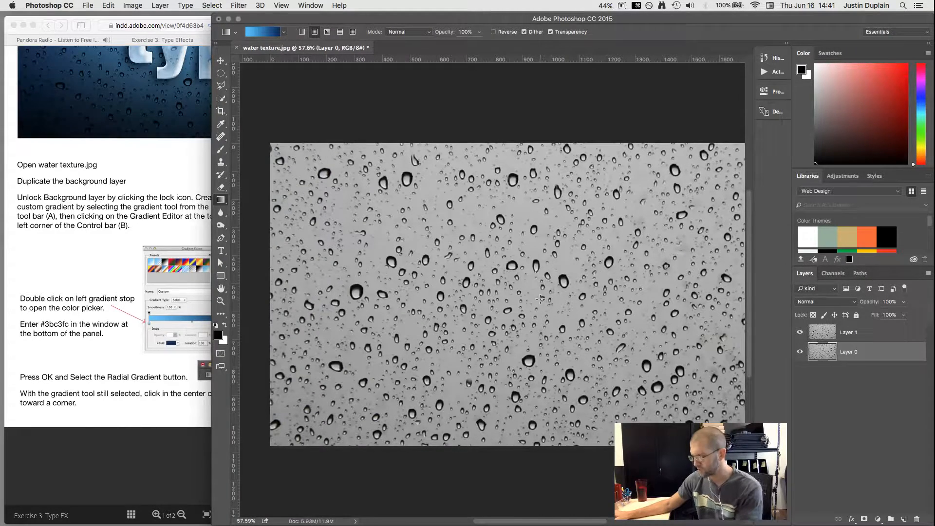
scroll(543, 297, "down", 2)
left_click_drag(496, 295, 257, 161)
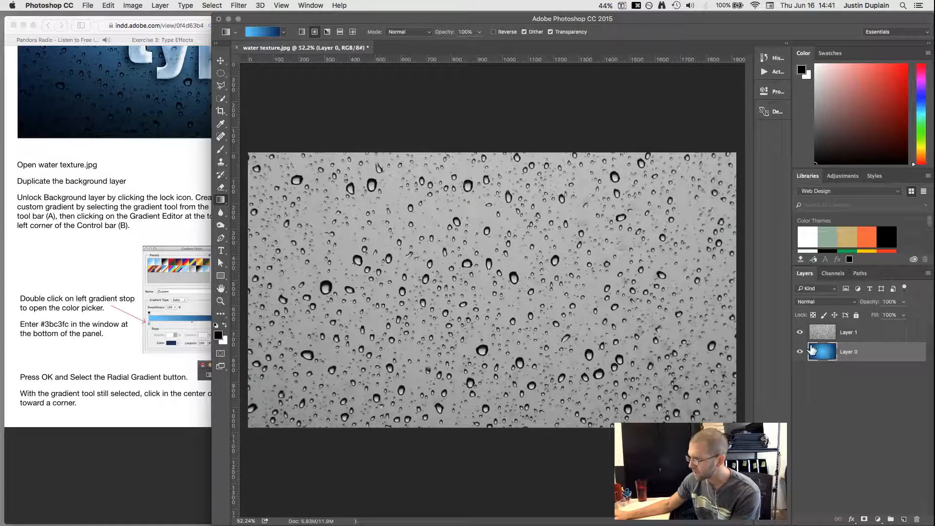
Step: Hide Layer 1 and redraw the radial gradient from centre to corner until it fits
left_click(799, 332)
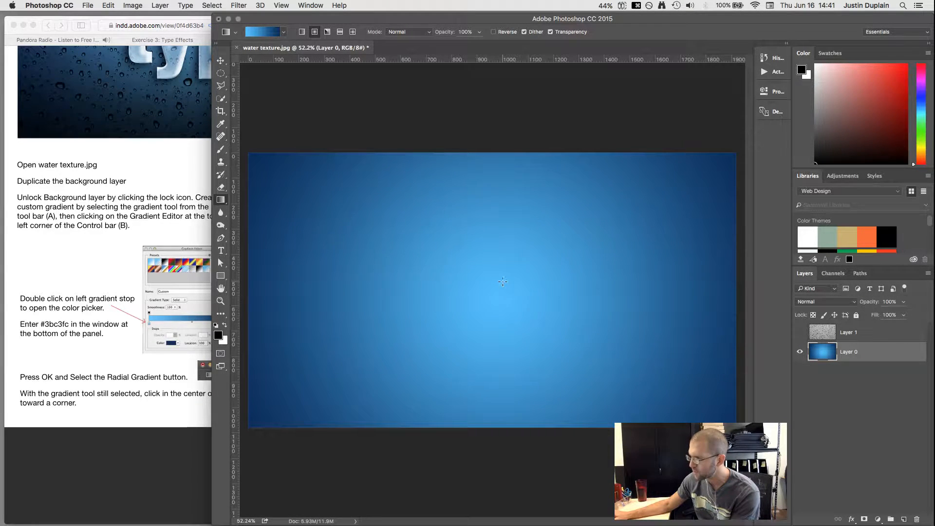
left_click_drag(482, 306, 415, 250)
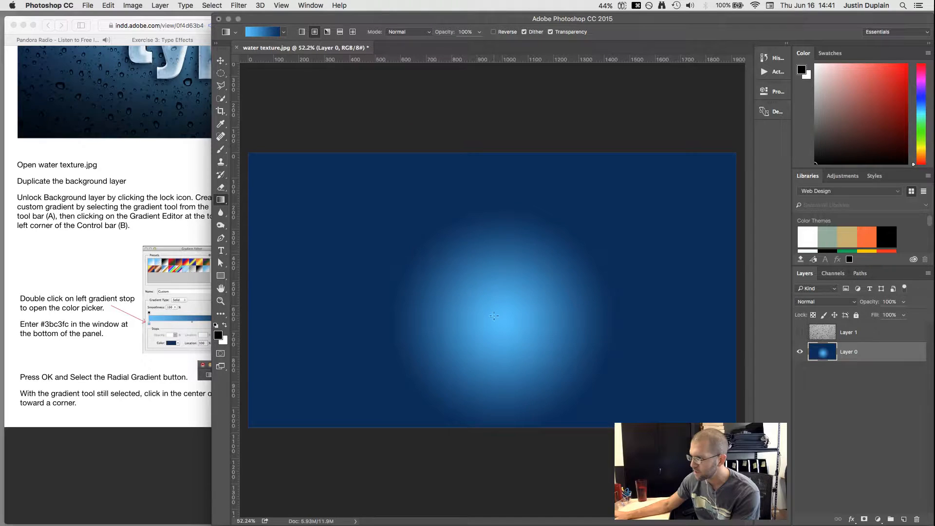
left_click_drag(494, 316, 363, 215)
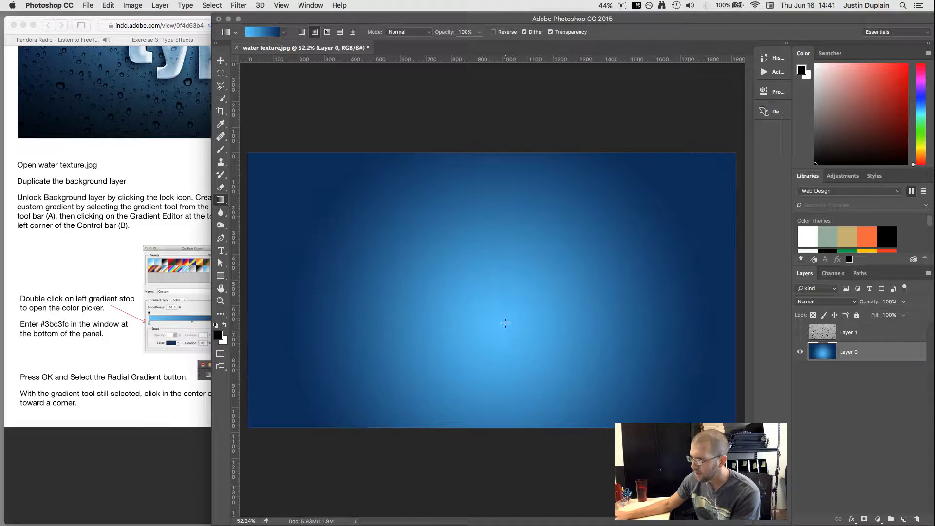
left_click_drag(504, 318, 253, 157)
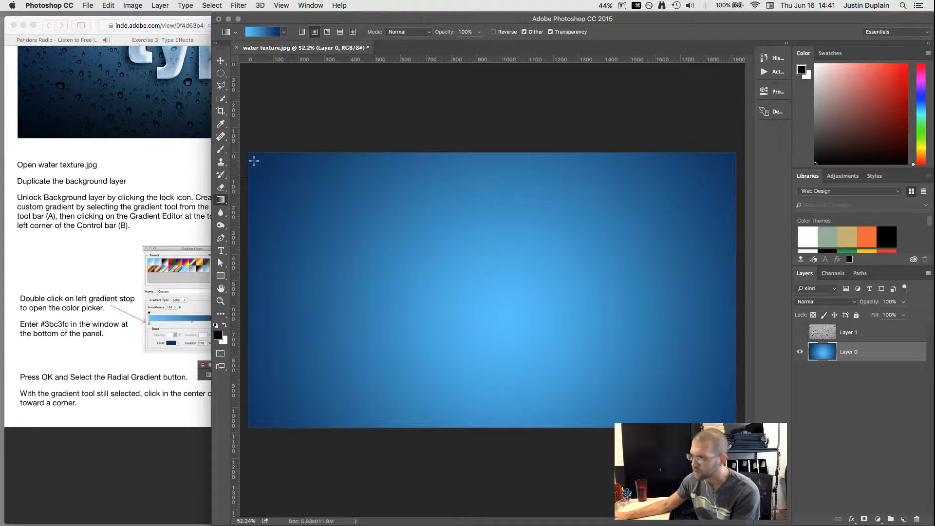
left_click_drag(503, 308, 271, 129)
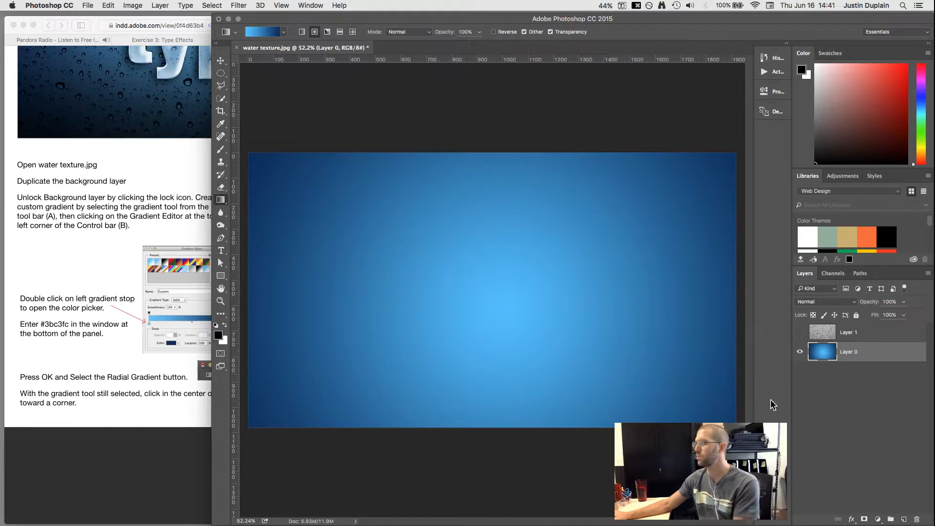
Step: Show and select the texture layer, then bring up the tutorial's enlarged second page
left_click(799, 332)
left_click(823, 335)
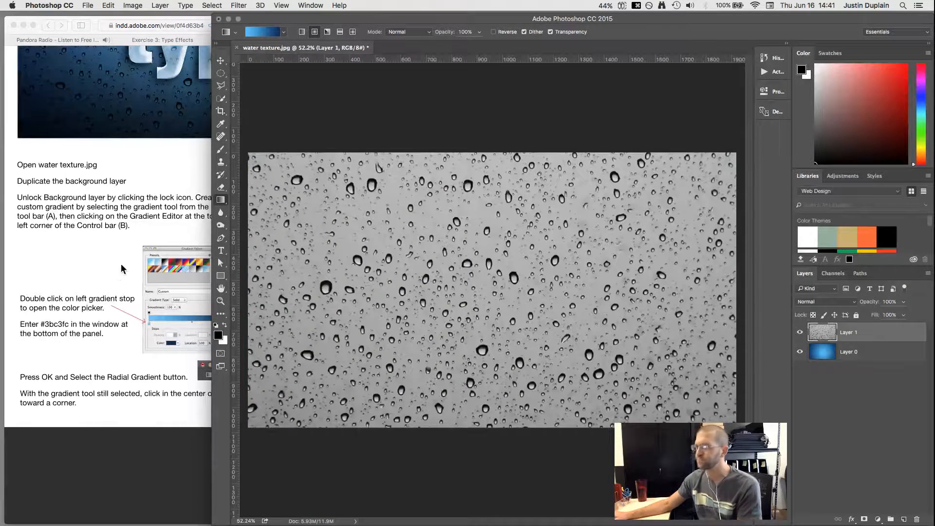
left_click(194, 391)
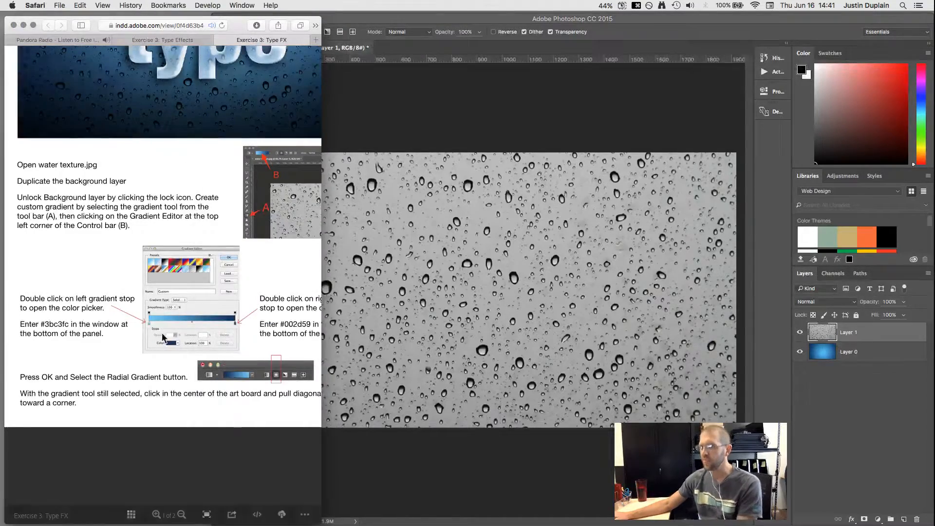
double_click(194, 388)
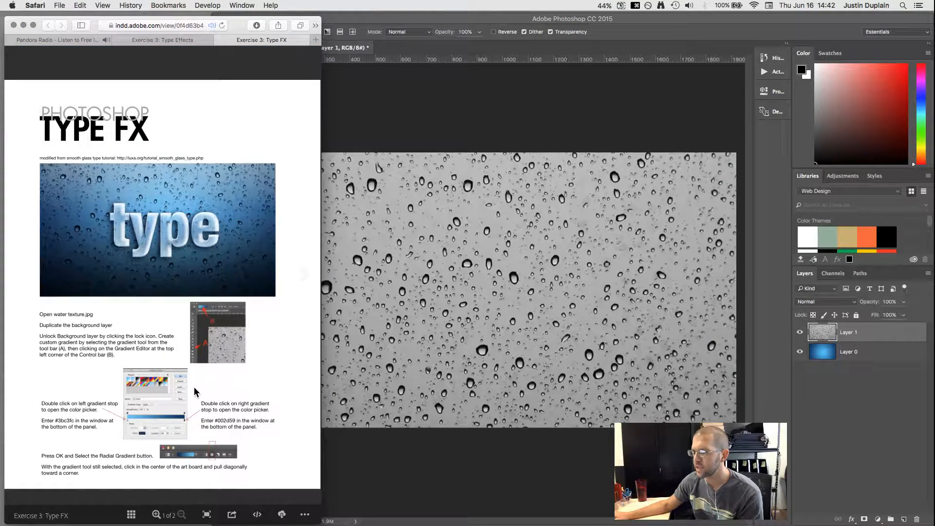
key("Right")
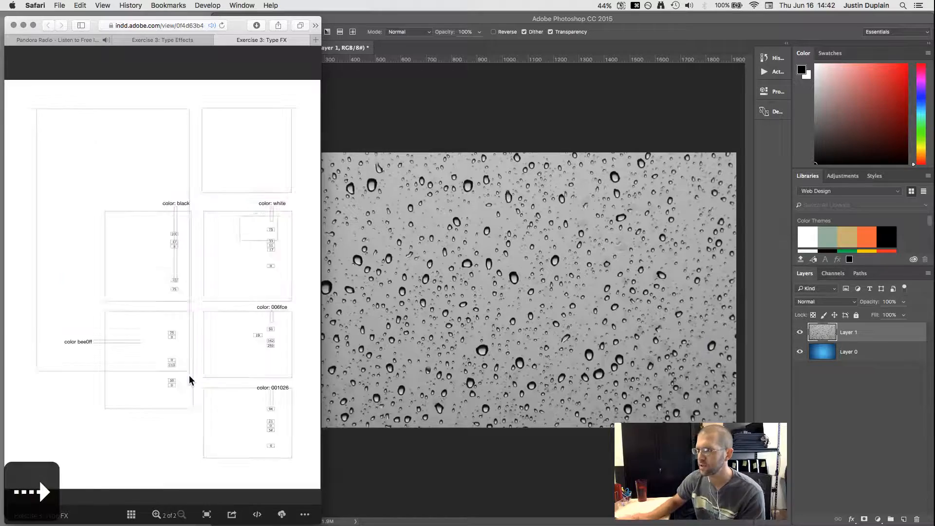
key("super+equal")
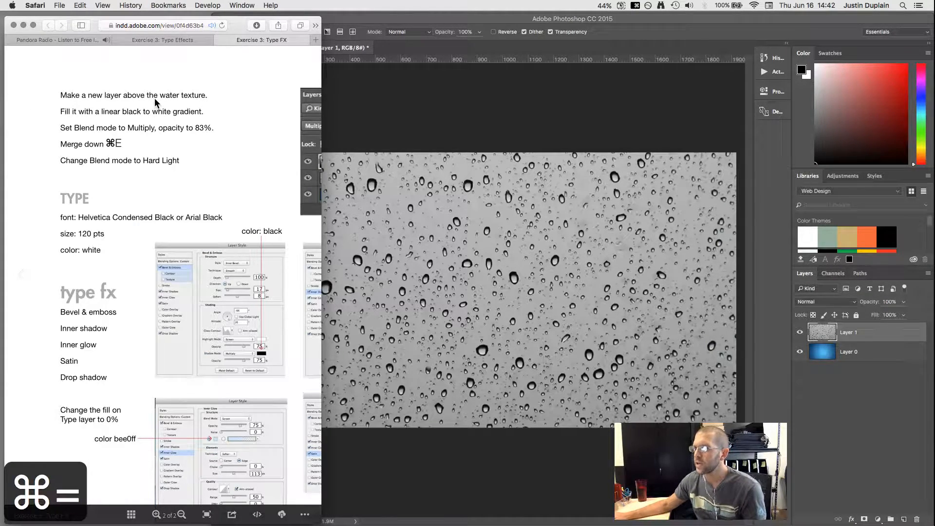
mouse_move(222, 122)
left_mouse_down()
mouse_move(202, 163)
mouse_move(207, 124)
left_mouse_up()
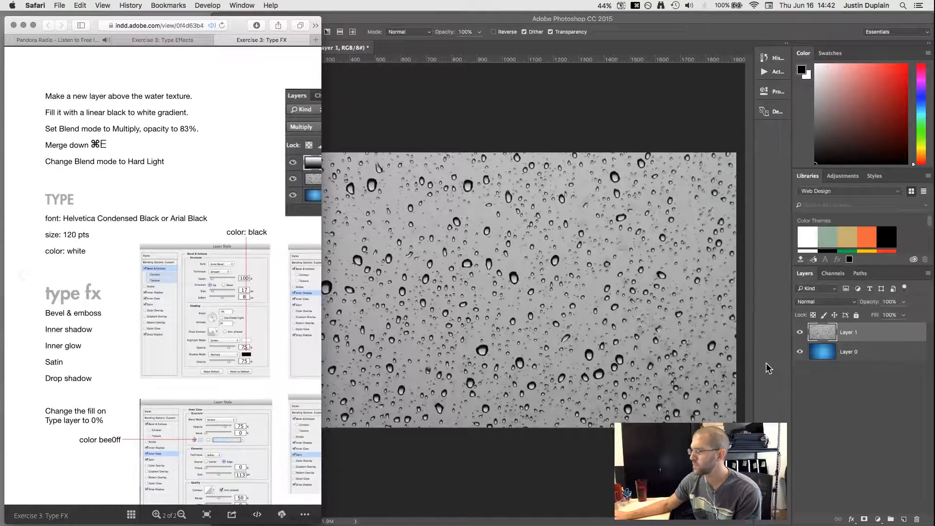
Step: Rename the texture layer 'water texture' and add a new empty layer above it
double_click(852, 333)
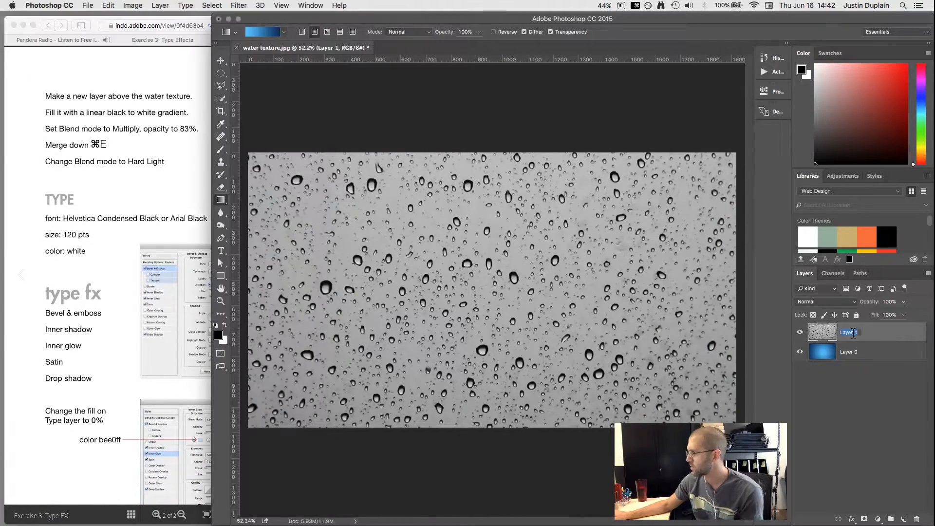
type("water texture")
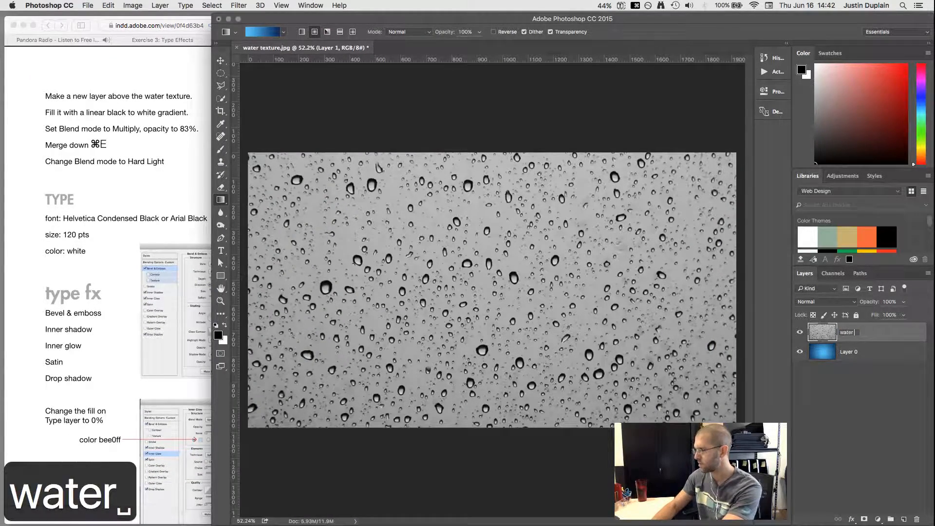
key("Return")
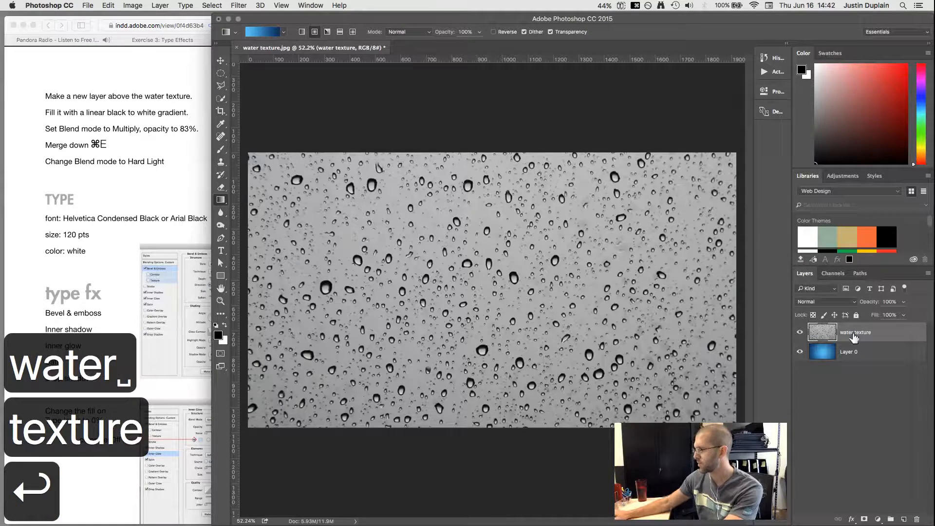
left_click(904, 519)
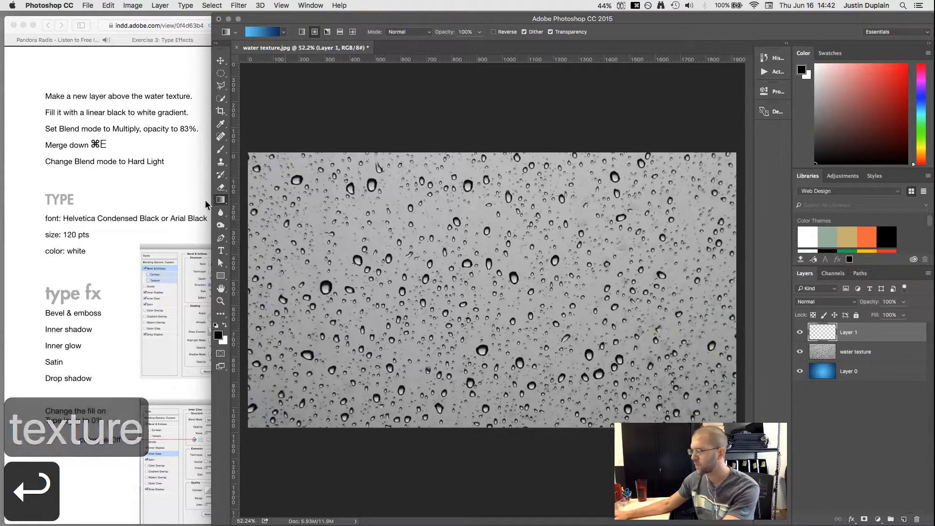
Step: Choose the black-to-white Foreground to Background gradient preset
left_click(104, 160)
scroll(197, 165, "right", 5)
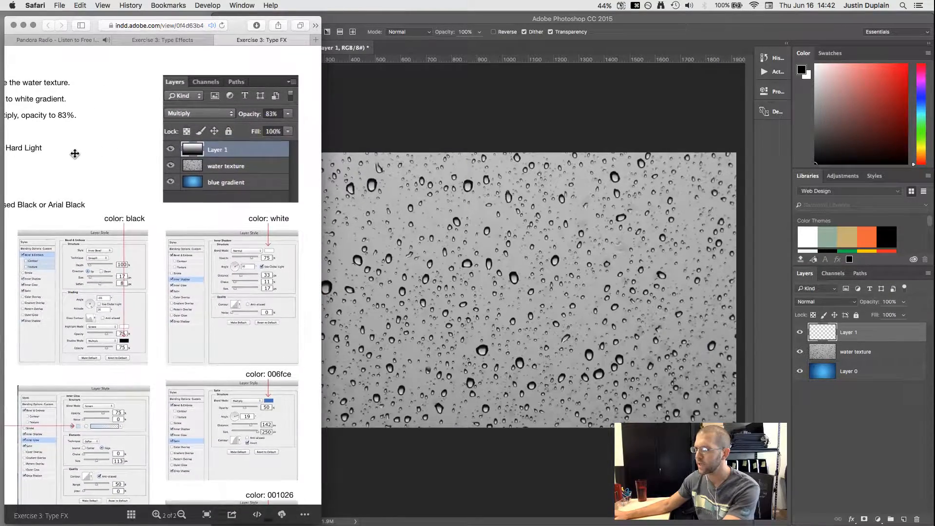
scroll(74, 154, "left", 5)
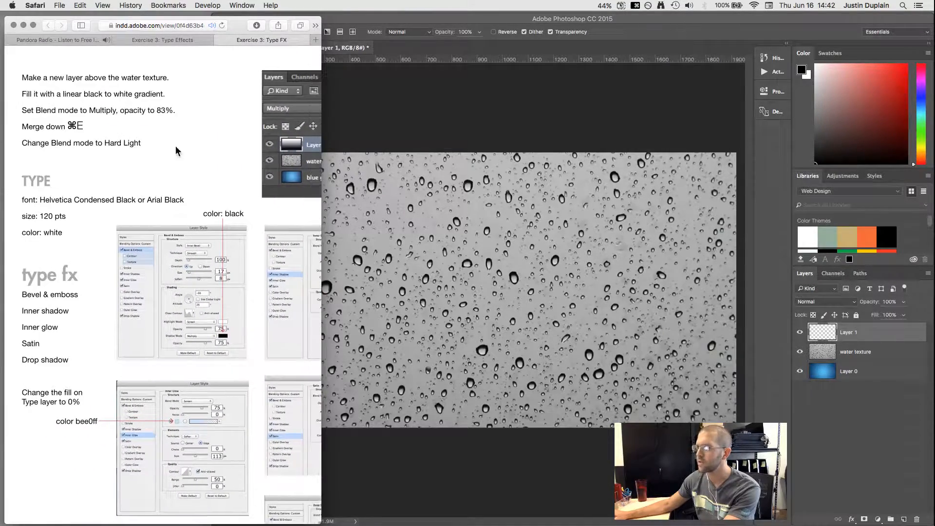
left_click(353, 91)
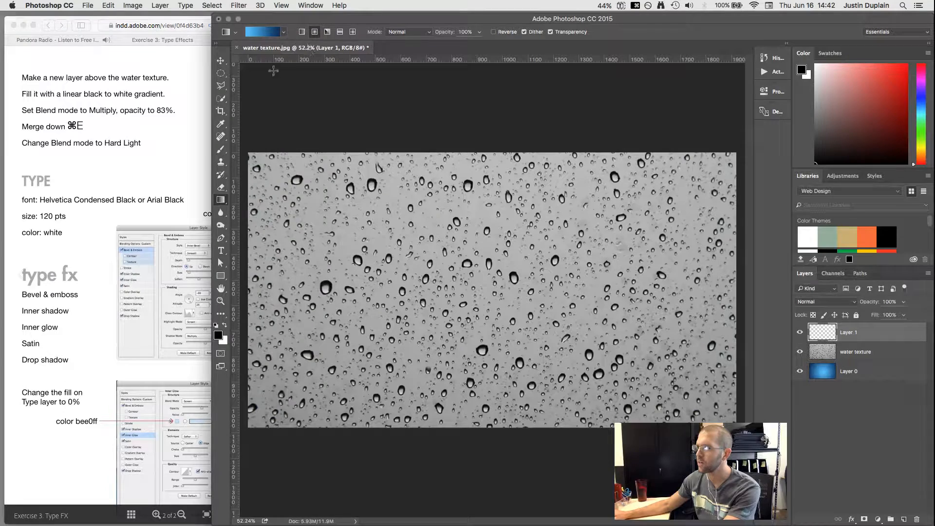
left_click(285, 34)
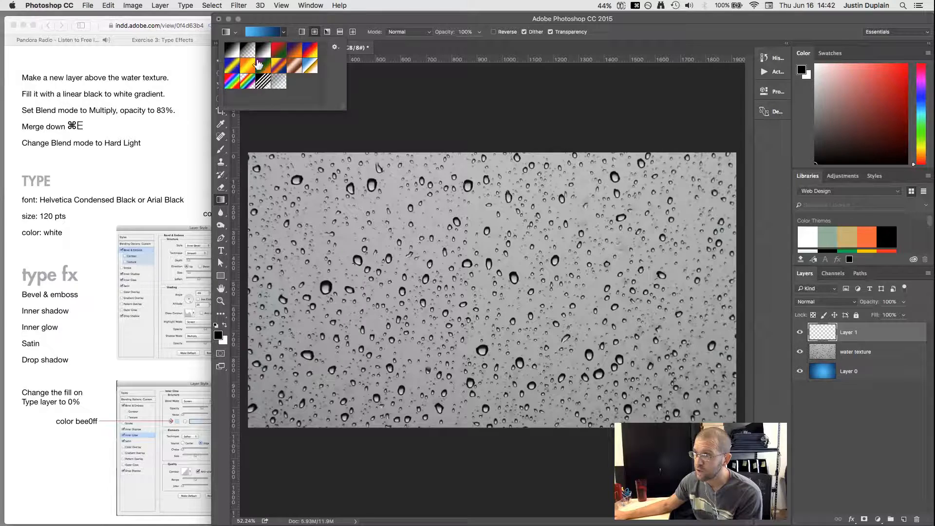
left_click(234, 52)
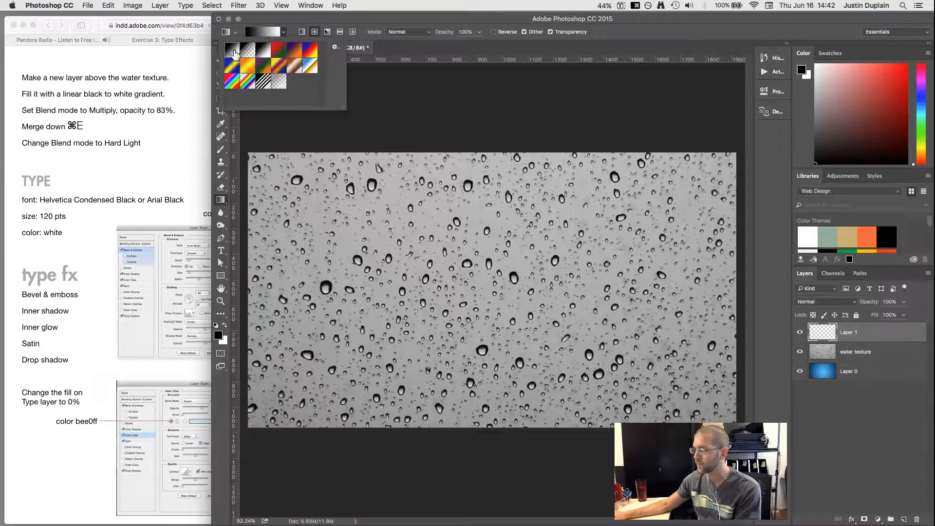
Step: Fill Layer 1 with a linear gradient dragged straight from the canvas bottom to its top
left_click(145, 74)
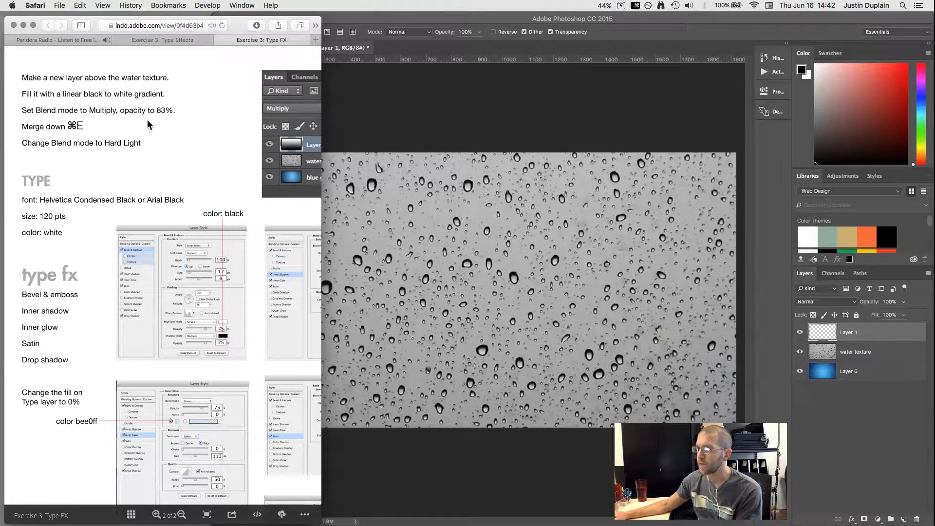
left_click(498, 305)
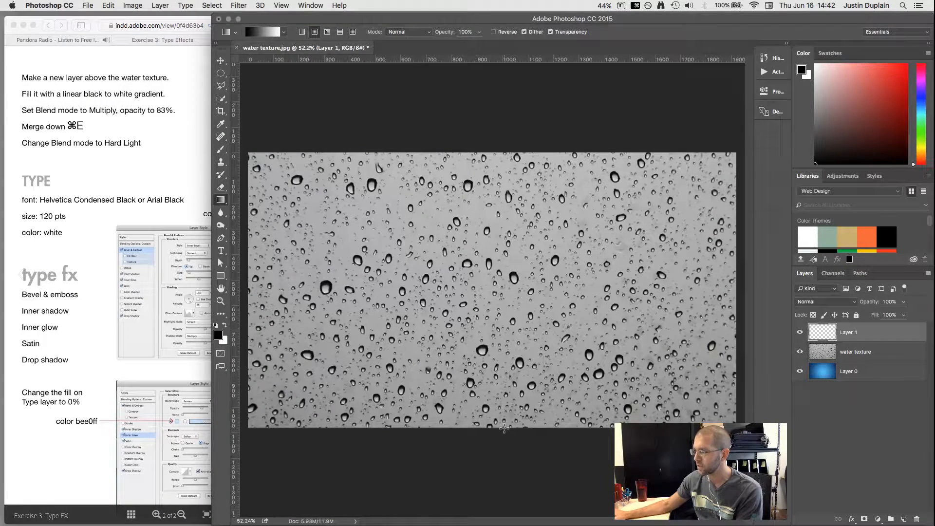
left_click_drag(504, 427, 500, 331)
left_click_drag(497, 247, 495, 149)
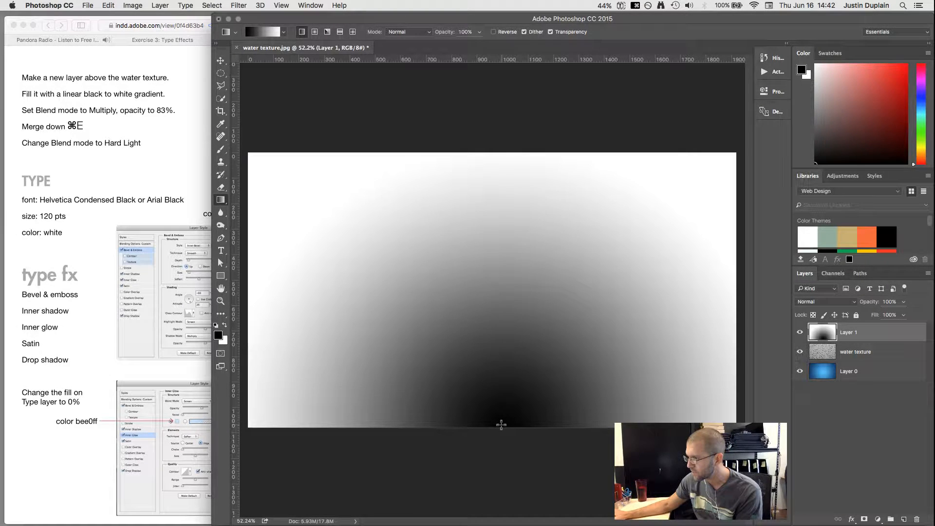
left_click_drag(501, 425, 499, 153)
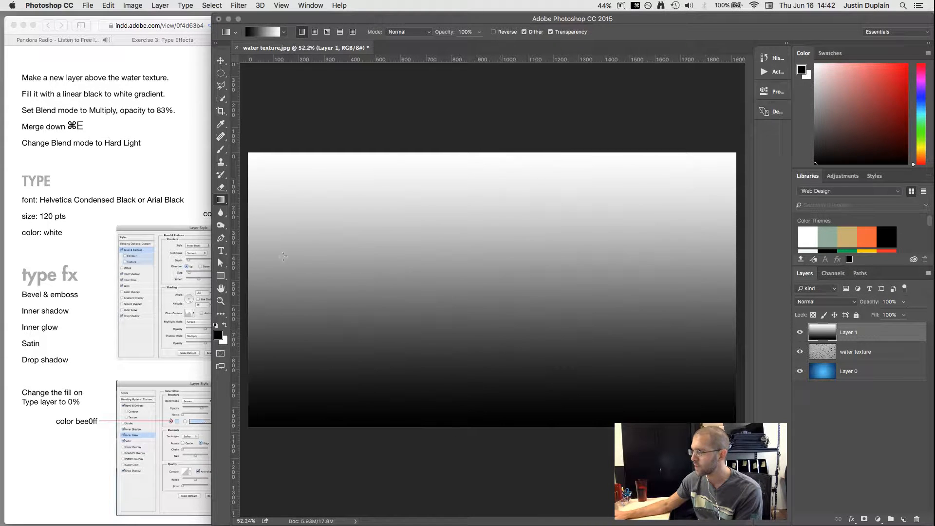
left_click(148, 203)
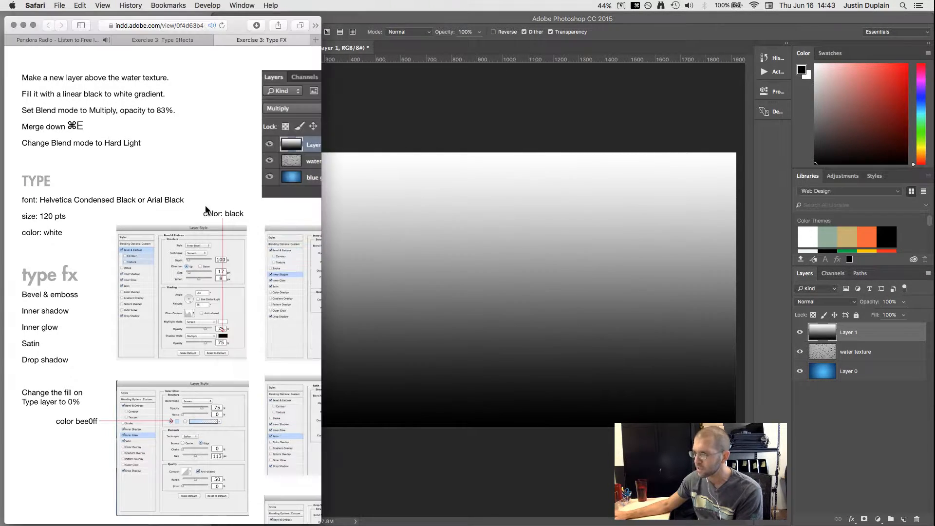
Step: Set Layer 1's blend mode to Multiply at 83% opacity
mouse_move(189, 162)
left_mouse_down()
mouse_move(59, 186)
mouse_move(206, 160)
mouse_move(195, 166)
left_mouse_up()
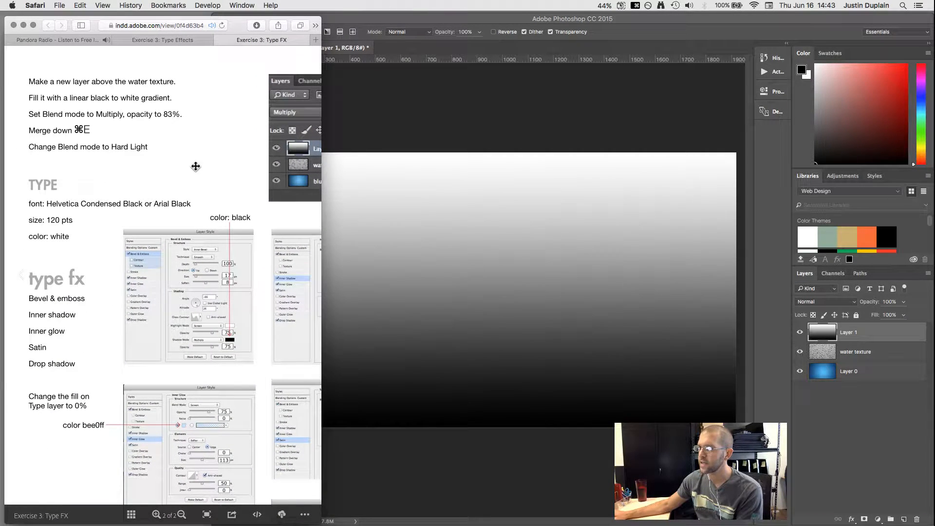
left_click(848, 301)
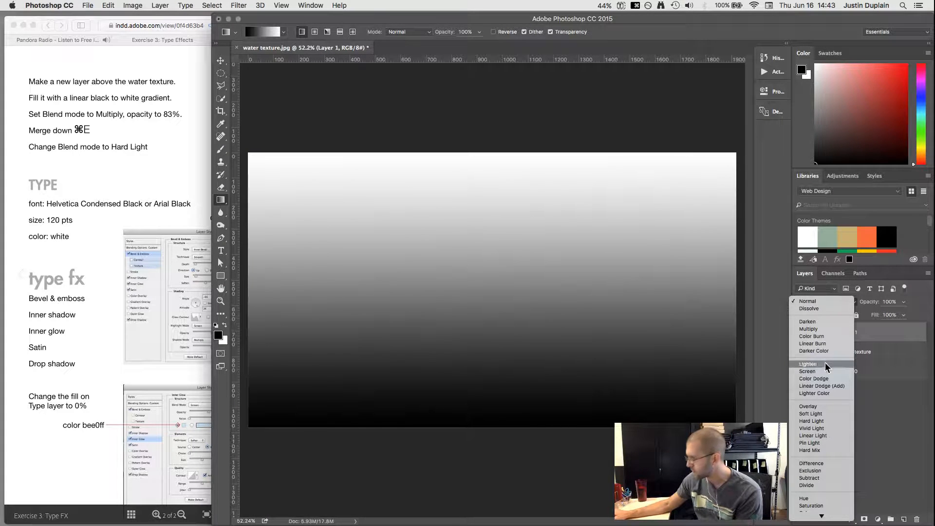
scroll(827, 376, "down", 1)
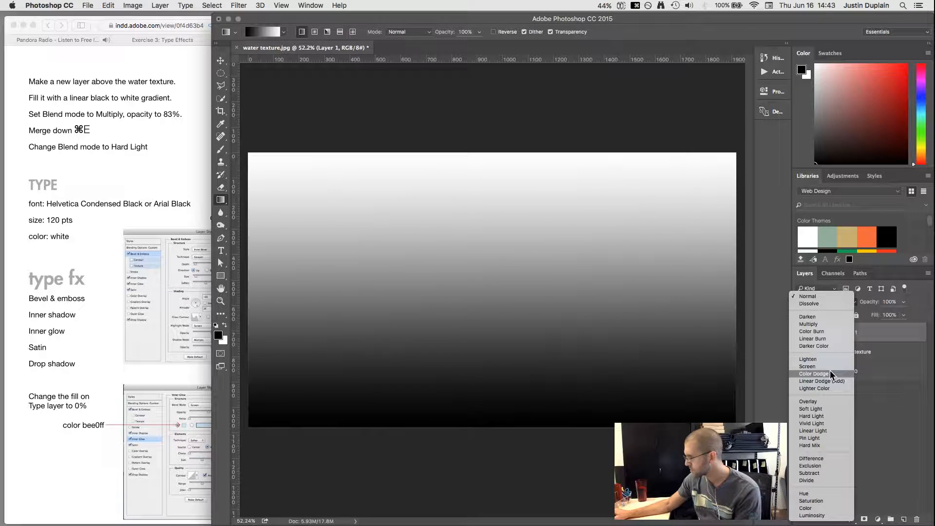
left_click(816, 324)
left_click(889, 302)
type("8")
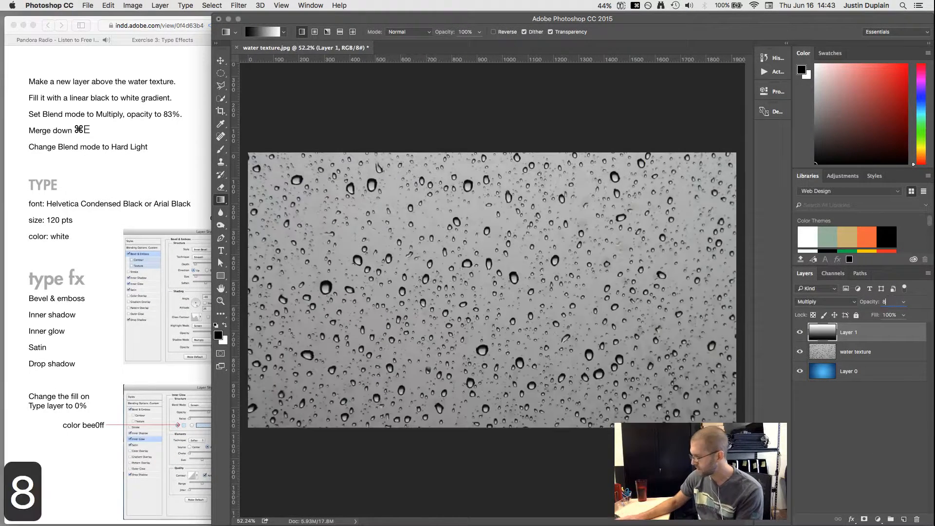
type("3")
key("Tab")
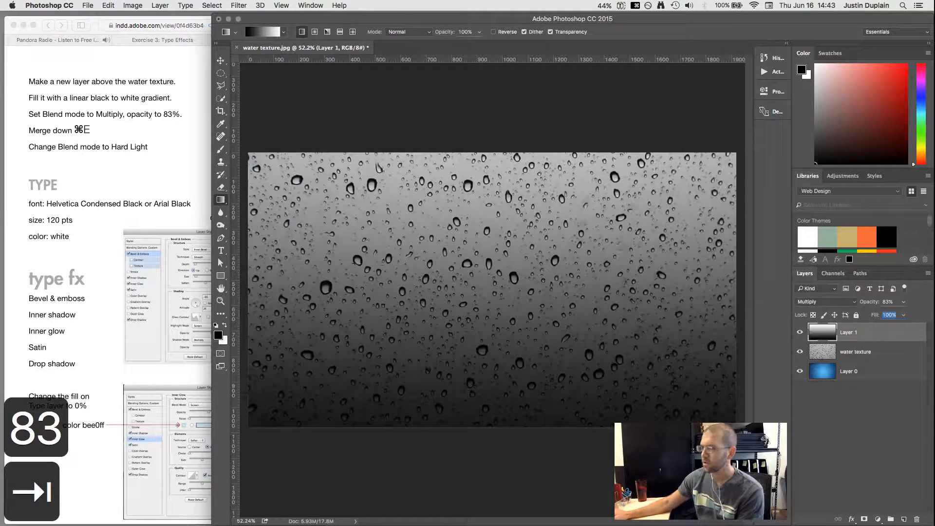
Step: Toggle Layer 1's visibility to compare the darkened droplets
left_click(185, 205)
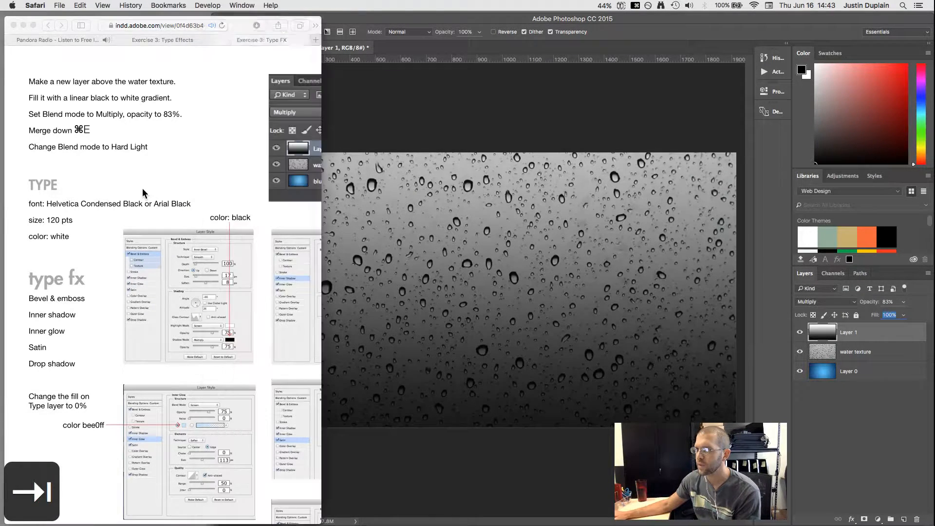
left_click(384, 108)
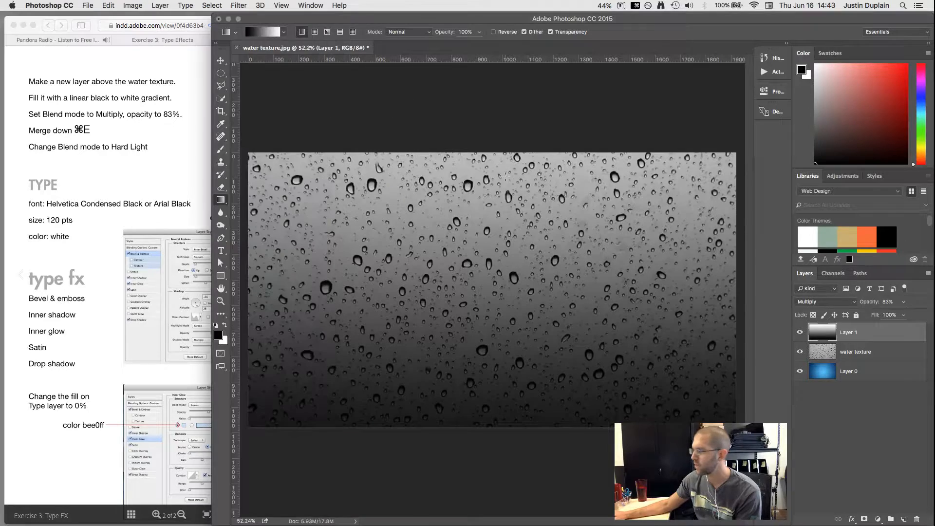
left_click(800, 332)
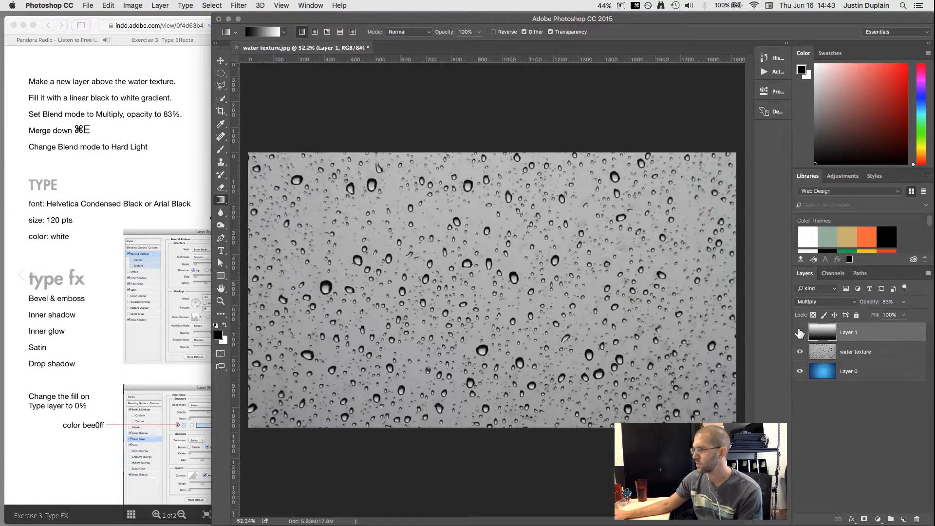
left_click(800, 332)
left_click(799, 332)
left_click(799, 332)
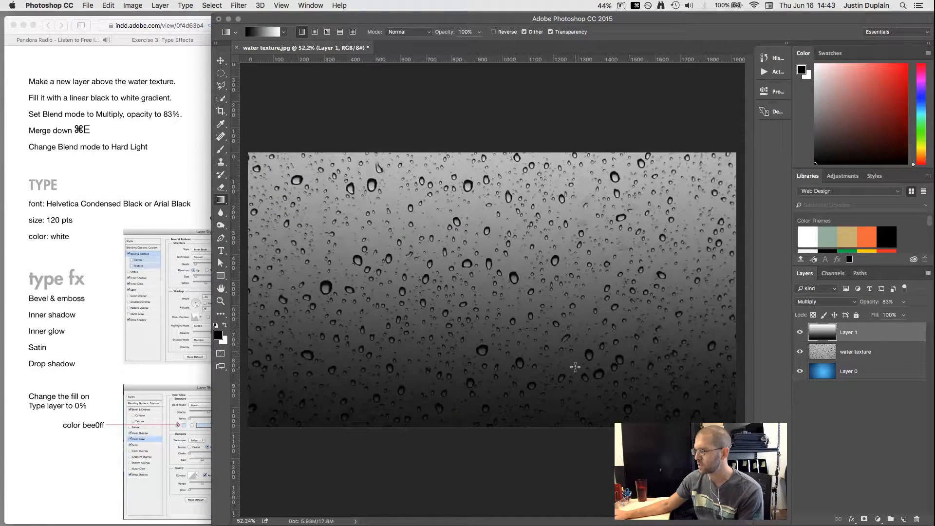
left_click(799, 332)
left_click(799, 332)
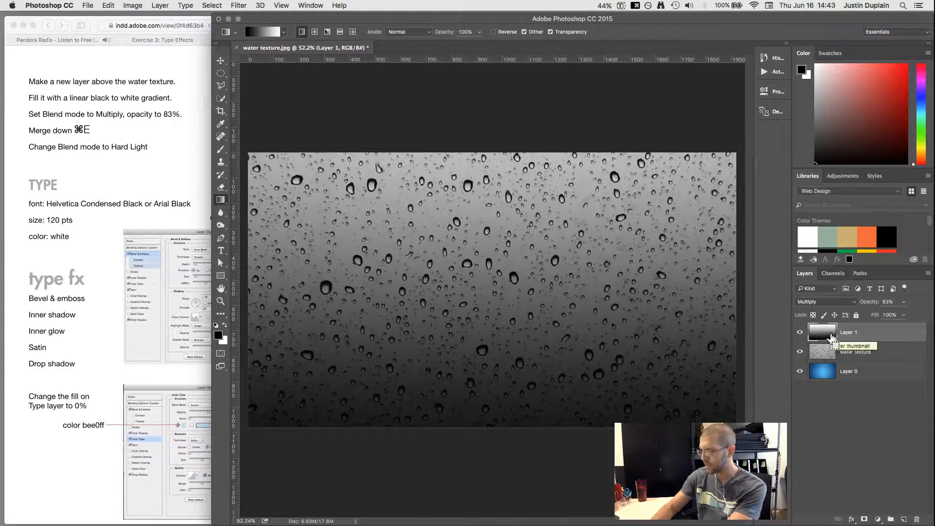
Step: Merge the gradient layer down into water texture with Cmd+E
key("super+e")
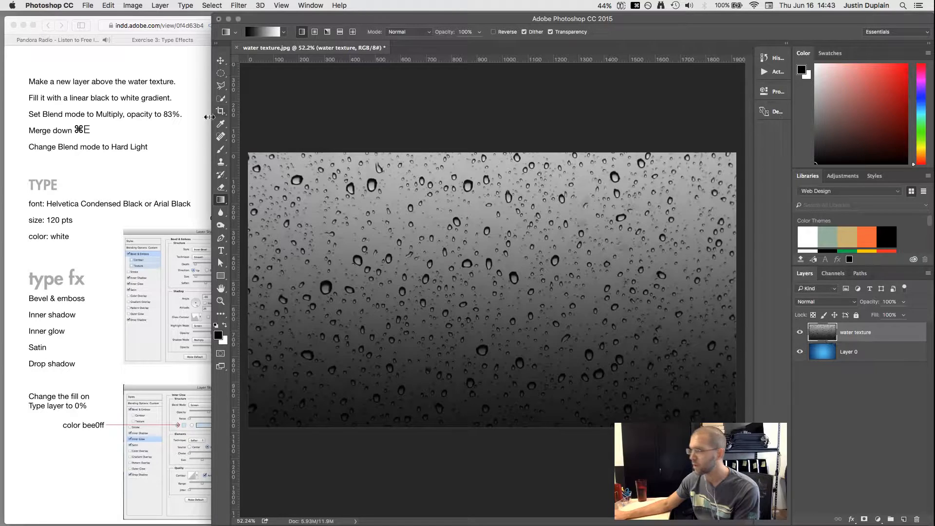
left_click(136, 145)
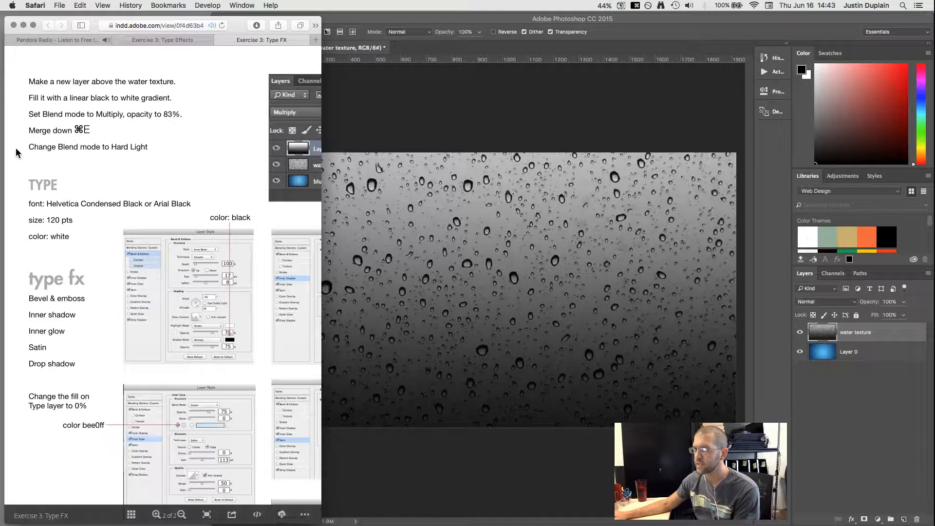
left_click(878, 370)
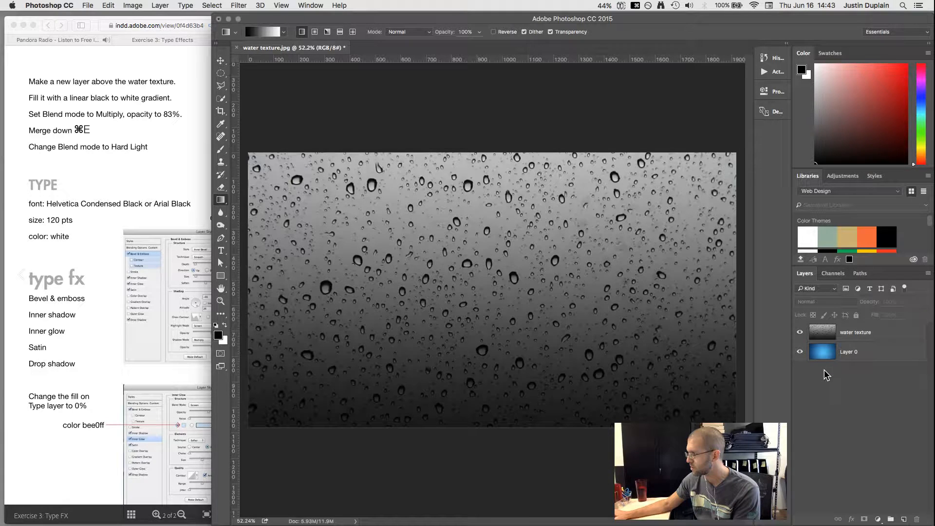
Step: Set water texture to Hard Light blending and toggle its visibility to compare
left_click(828, 335)
left_click(853, 302)
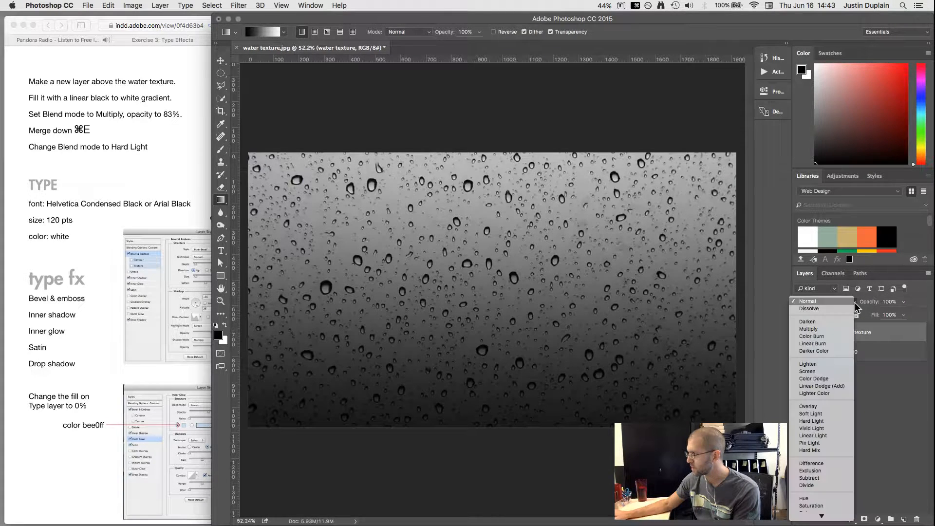
scroll(831, 396, "down", 1)
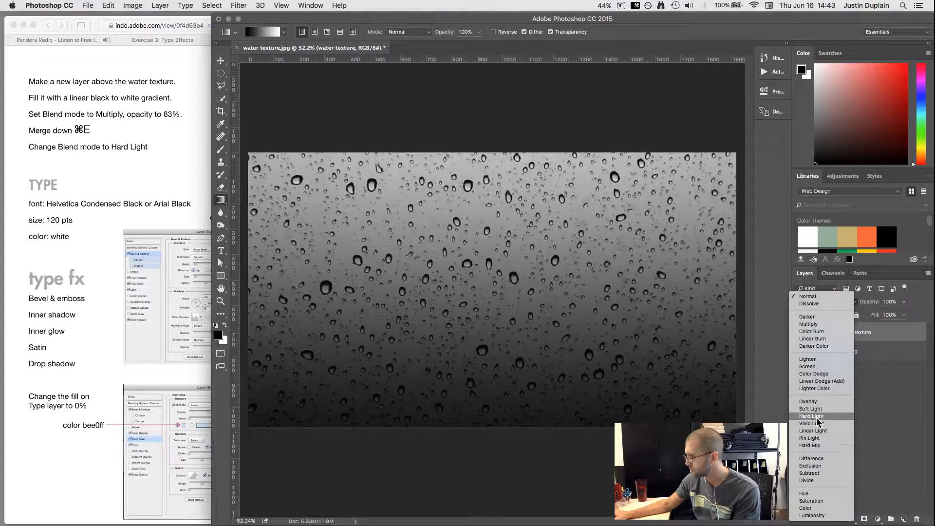
left_click(817, 416)
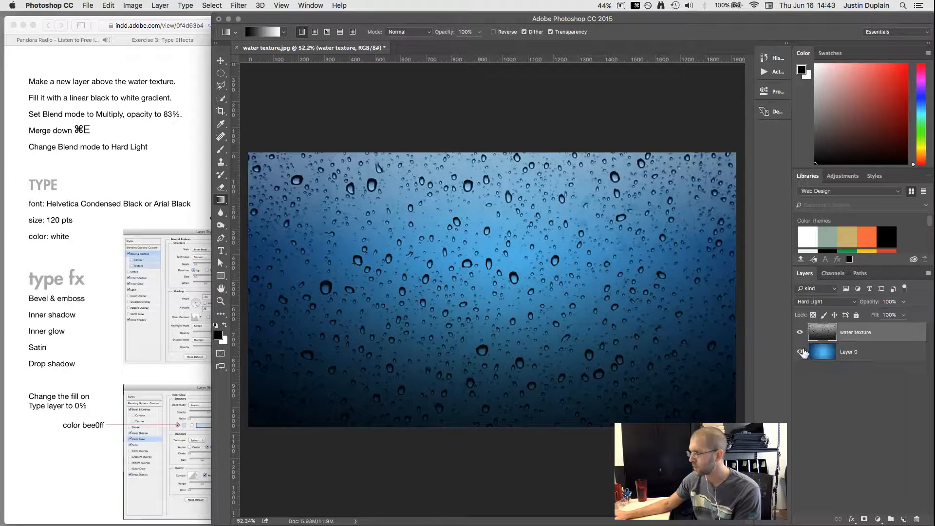
left_click(800, 333)
left_click(799, 333)
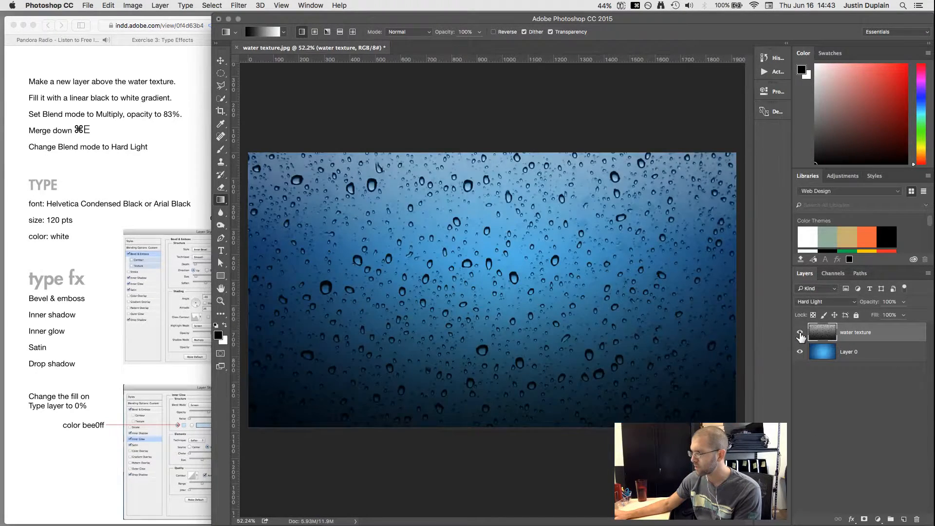
left_click(800, 333)
left_click(800, 333)
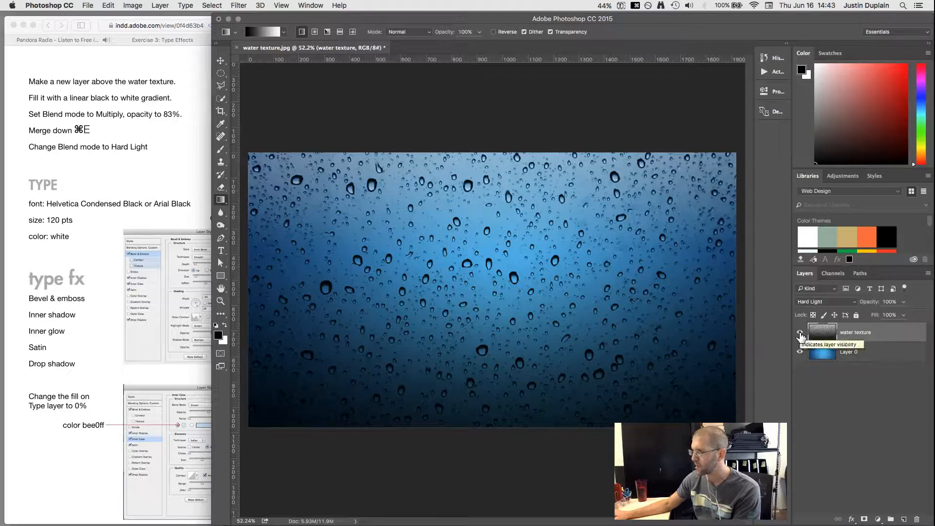
left_click(800, 334)
left_click(800, 334)
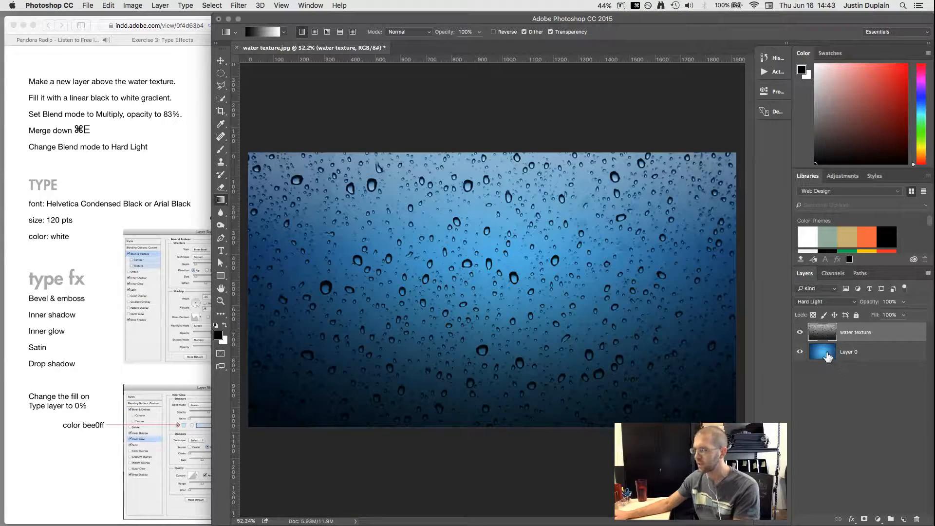
left_click(103, 159)
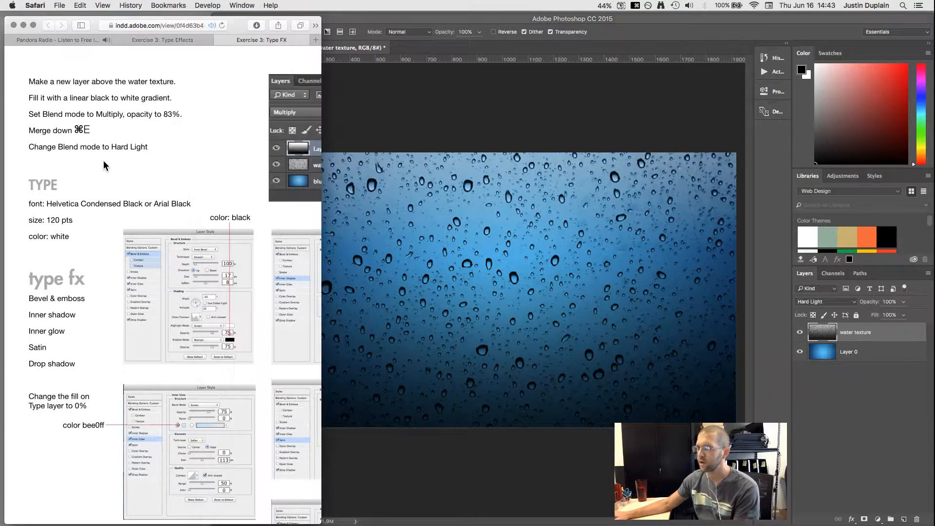
Step: Turn the Safari tutorial to page 2, zoom in on the type steps, and return to Photoshop
key("Left")
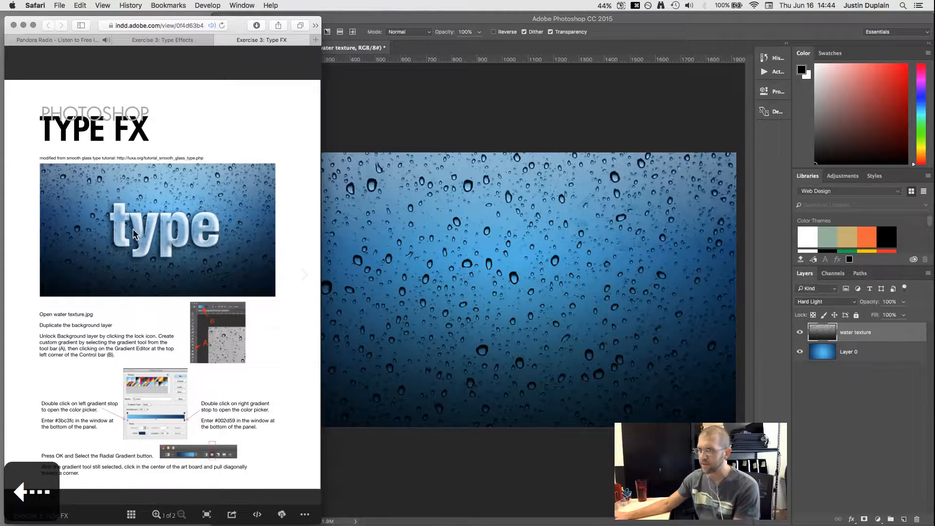
key("Right")
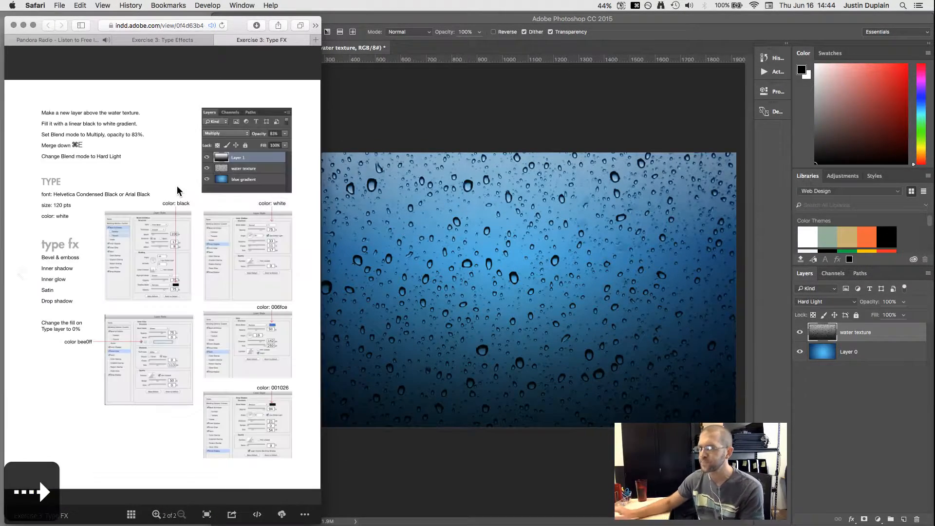
key("super+equal")
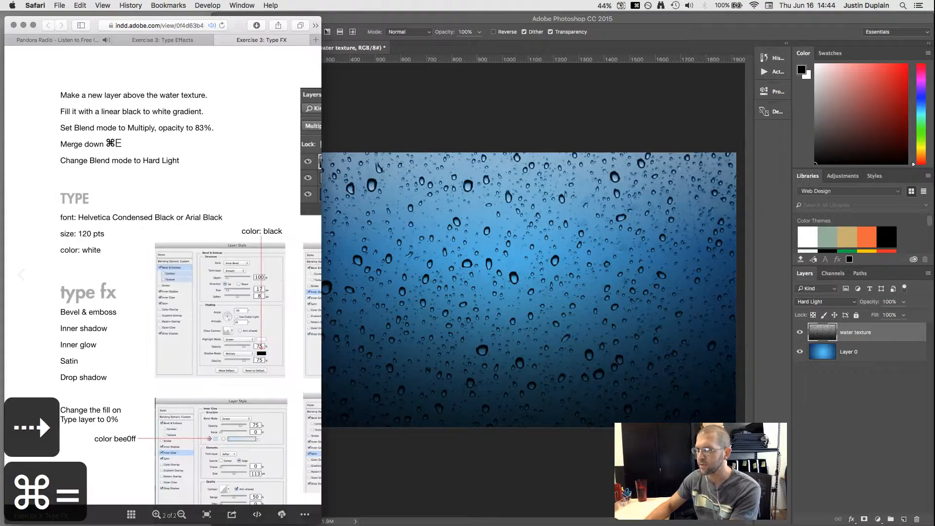
left_click_drag(228, 172, 224, 176)
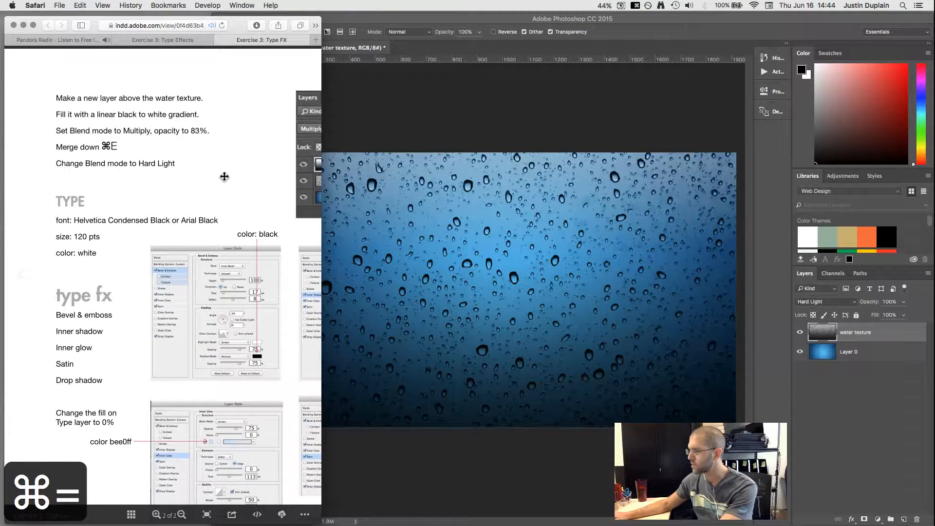
left_click(405, 21)
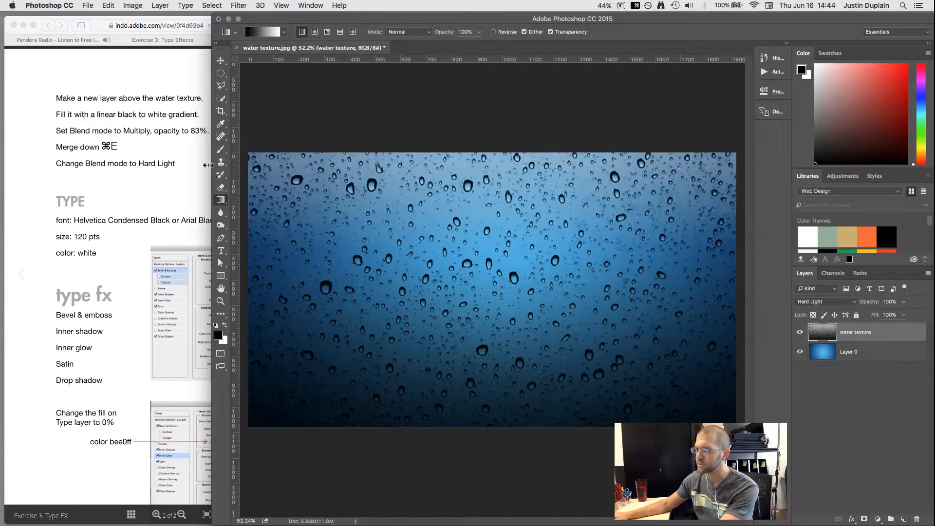
Step: Type DROPS in the middle of the image as a new text layer, then reselect it for editing
key("t")
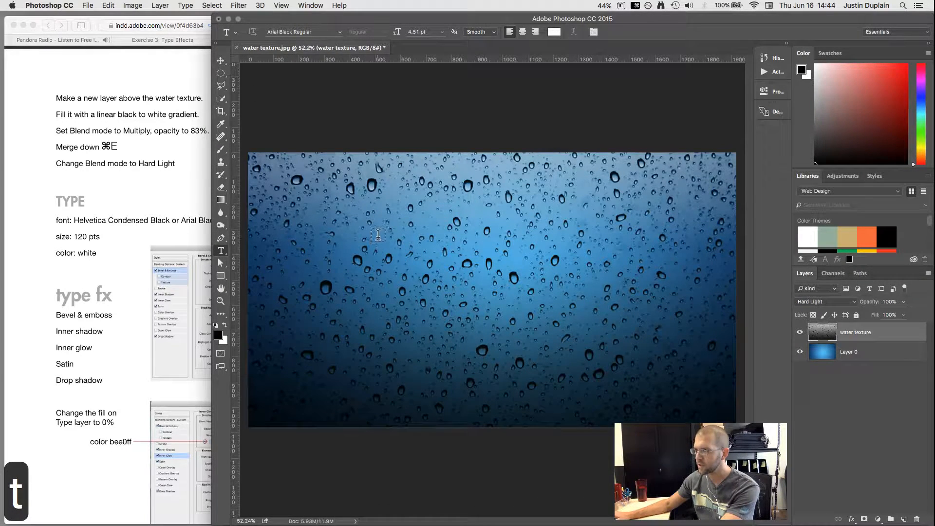
left_click(412, 257)
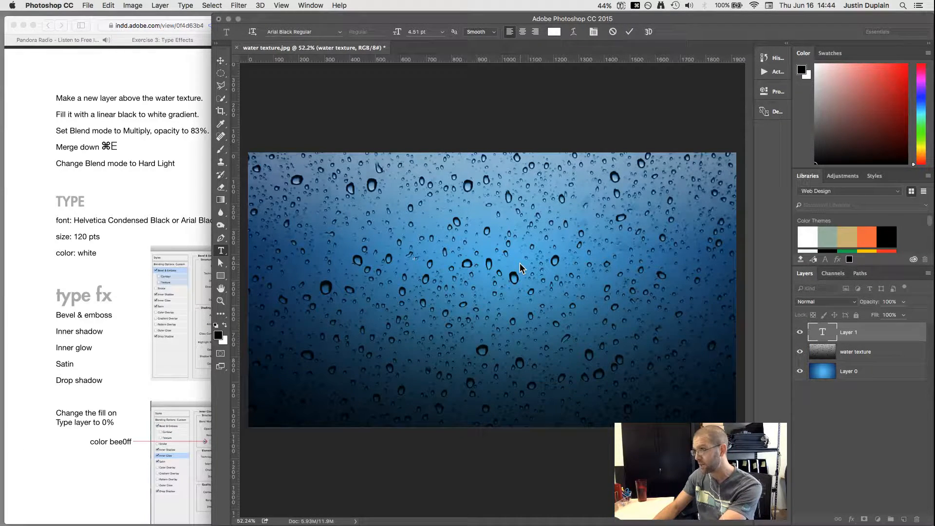
type("DROPS")
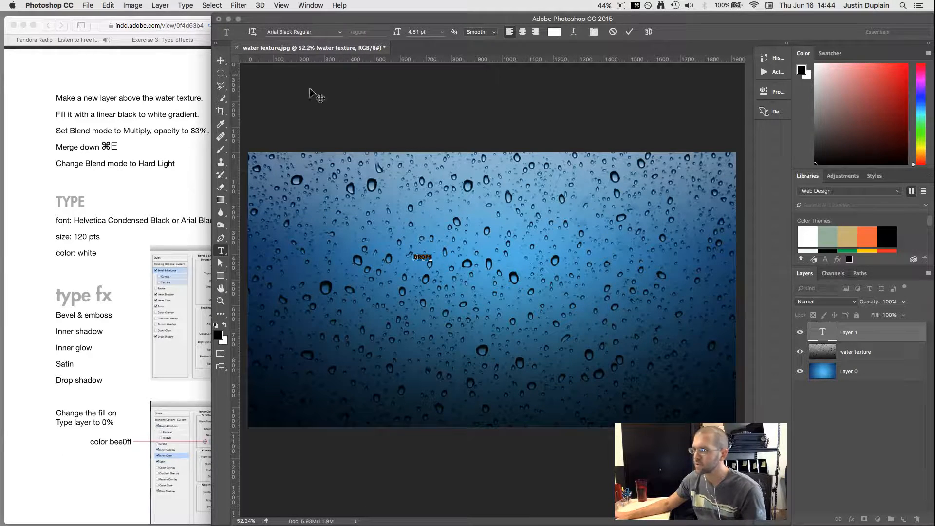
left_click(131, 226)
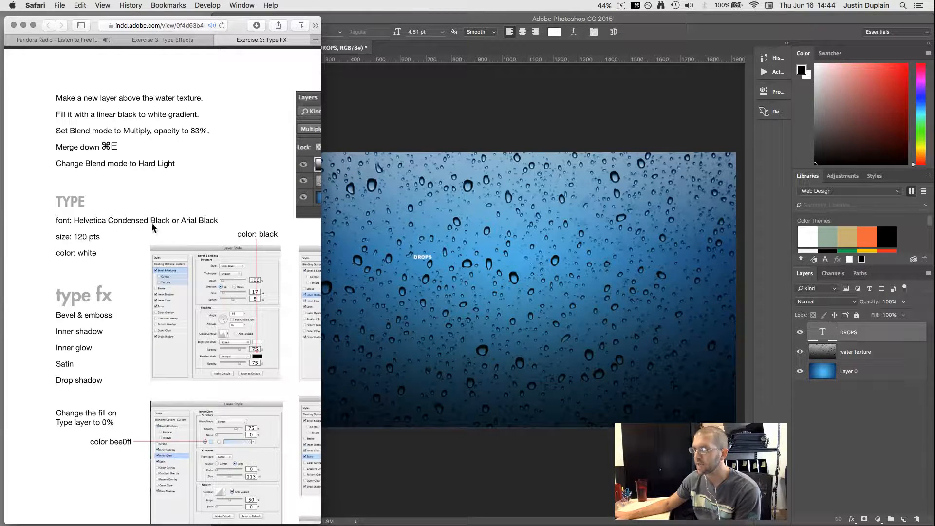
double_click(428, 255)
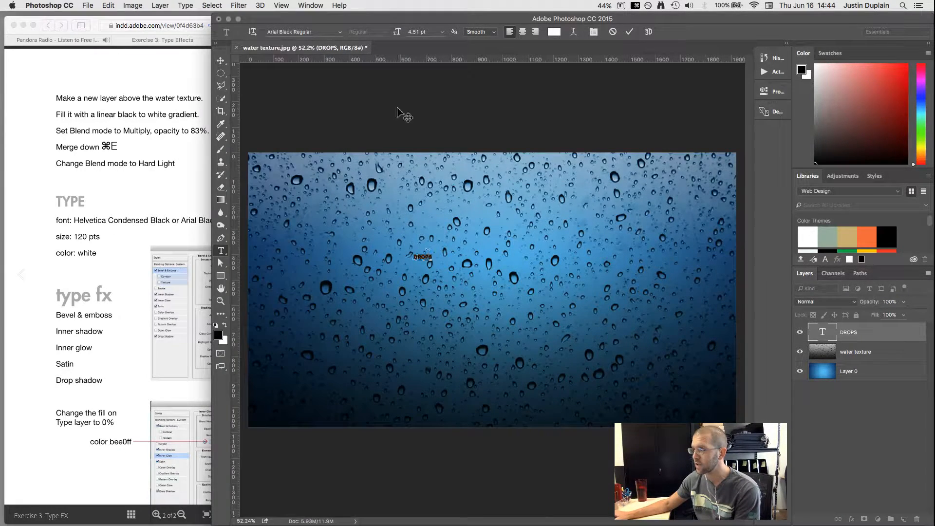
Step: Set DROPS to Helvetica Neue Condensed at 120 pt
left_click(341, 31)
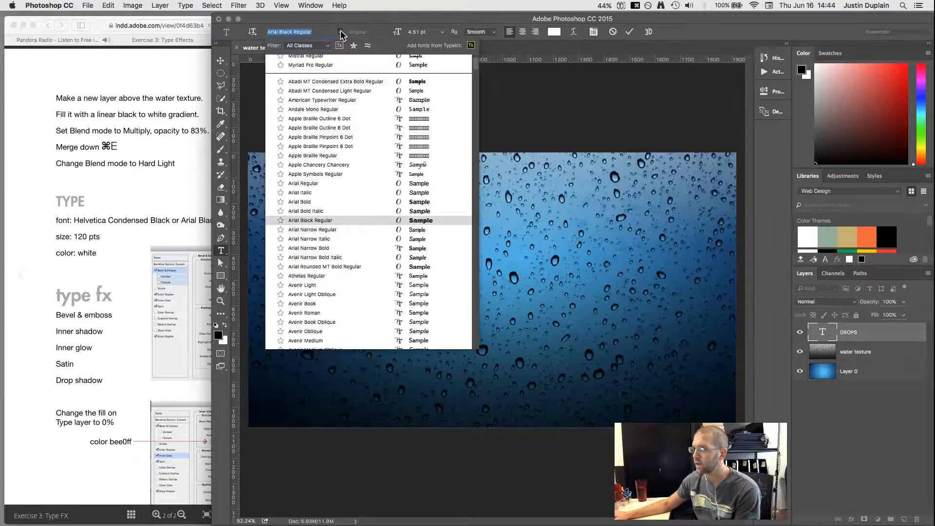
scroll(336, 197, "down", 15)
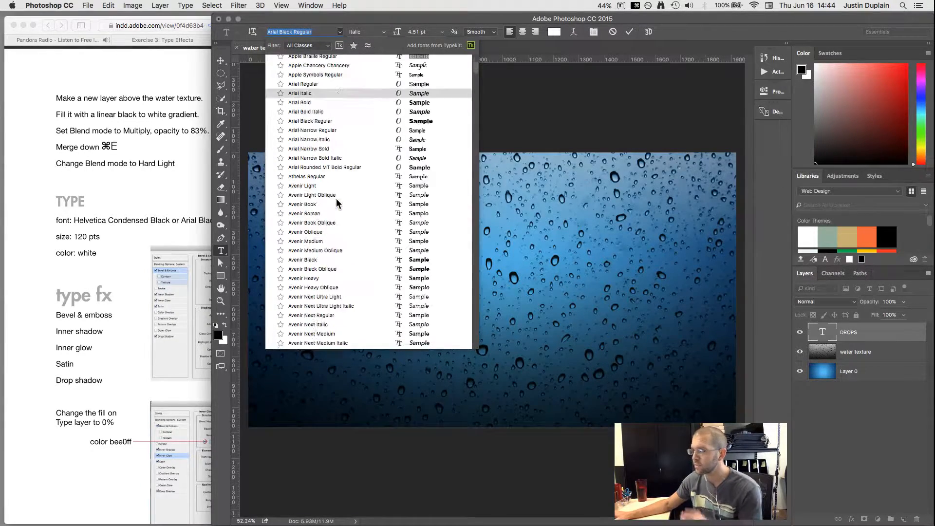
scroll(329, 167, "up", 10)
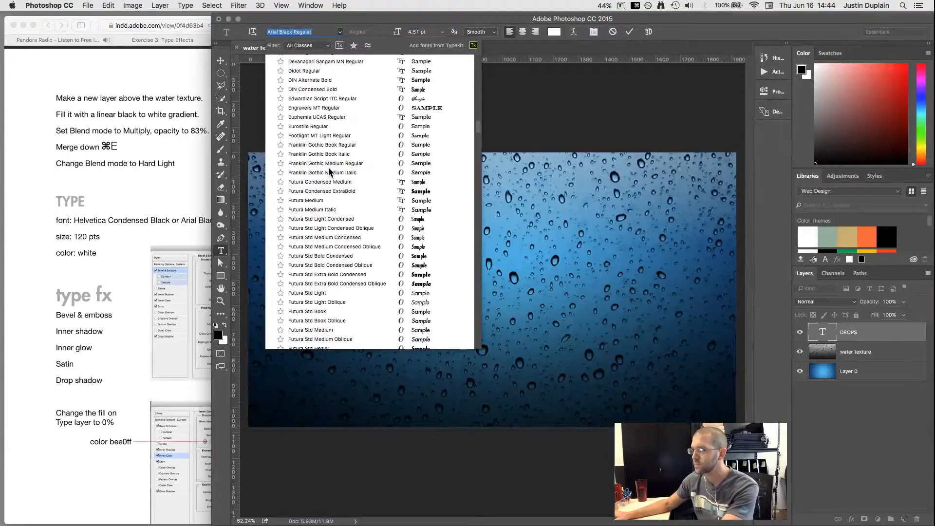
type("helvetica")
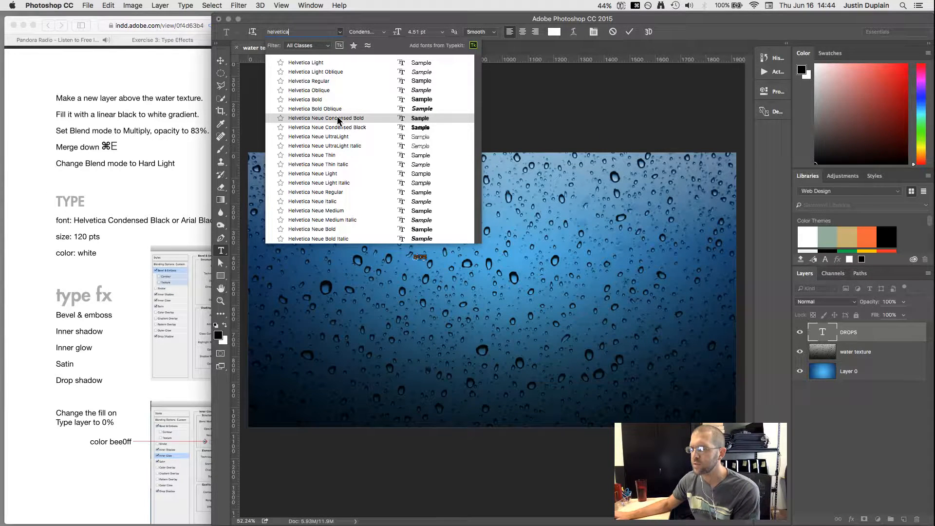
left_click(337, 118)
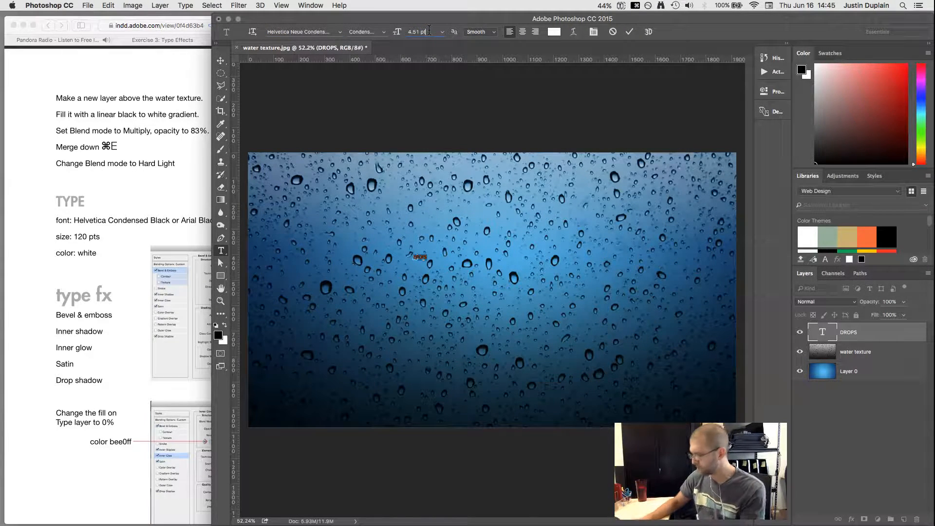
key("shift+Up")
type("120")
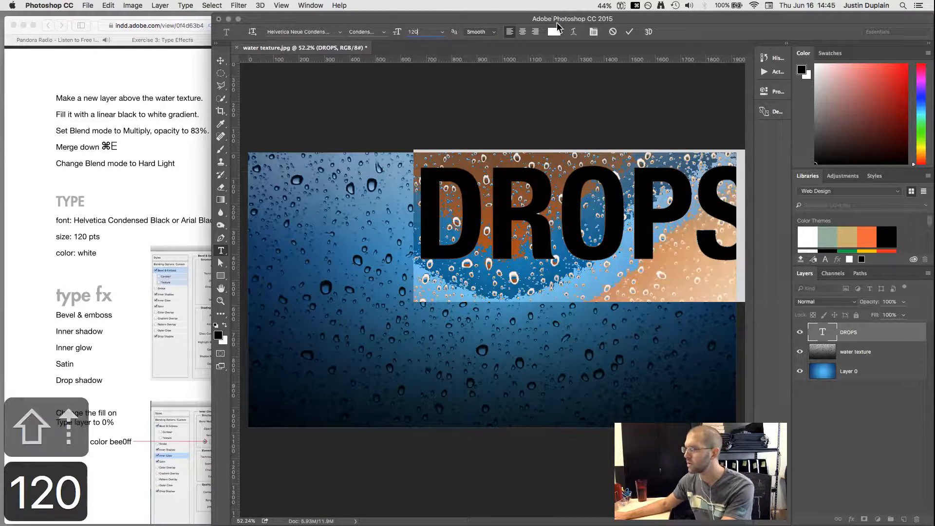
Step: Change the font weight to Condensed Black and bring up the text colour picker
left_click(339, 33)
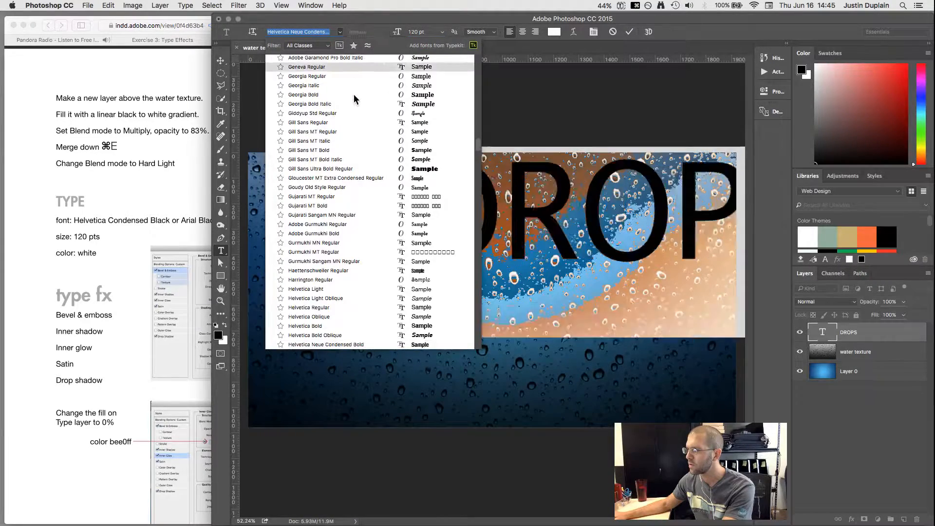
scroll(354, 95, "up", 15)
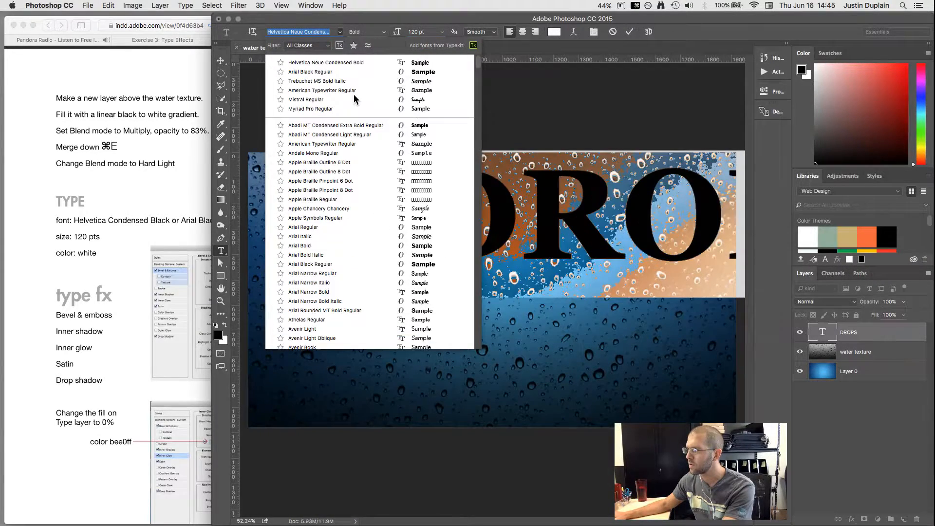
left_click(339, 61)
left_click(384, 33)
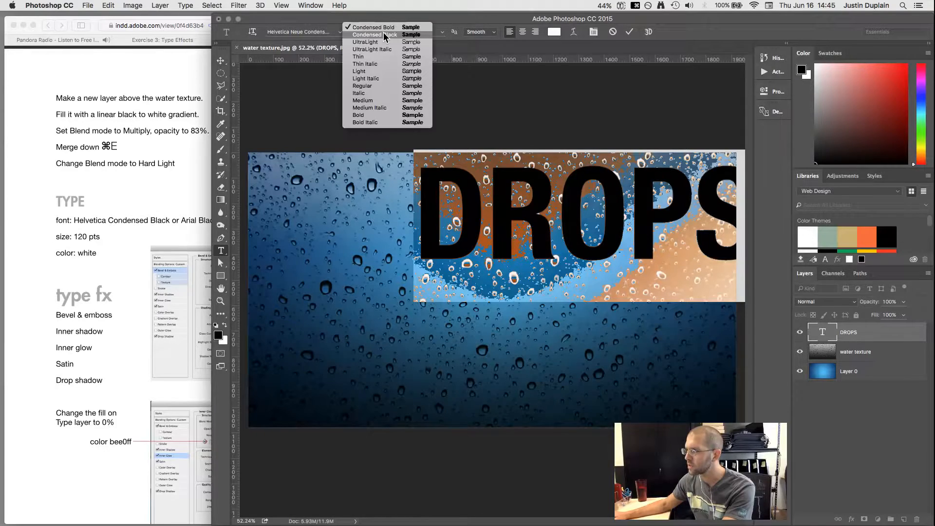
left_click(385, 35)
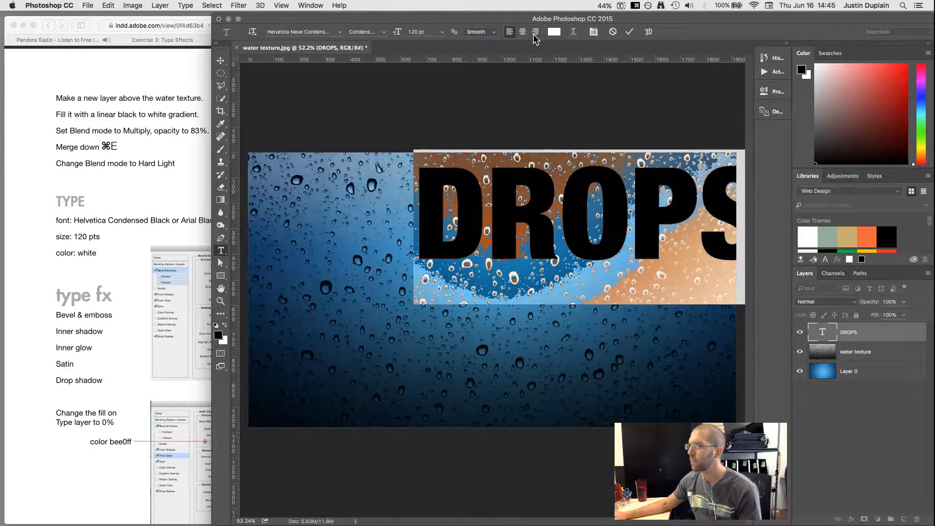
left_click(553, 32)
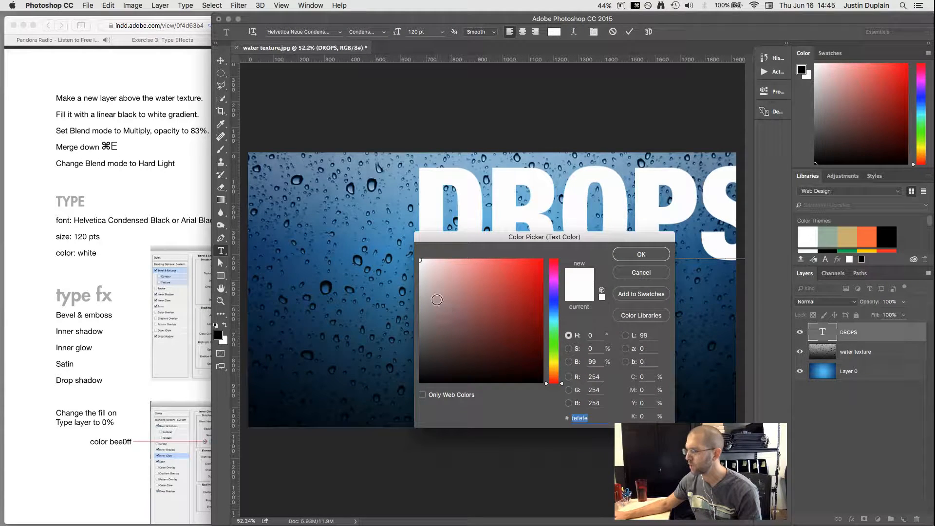
Step: Make the DROPS text pure white (ffffff) and commit the edit
left_click_drag(430, 269, 389, 229)
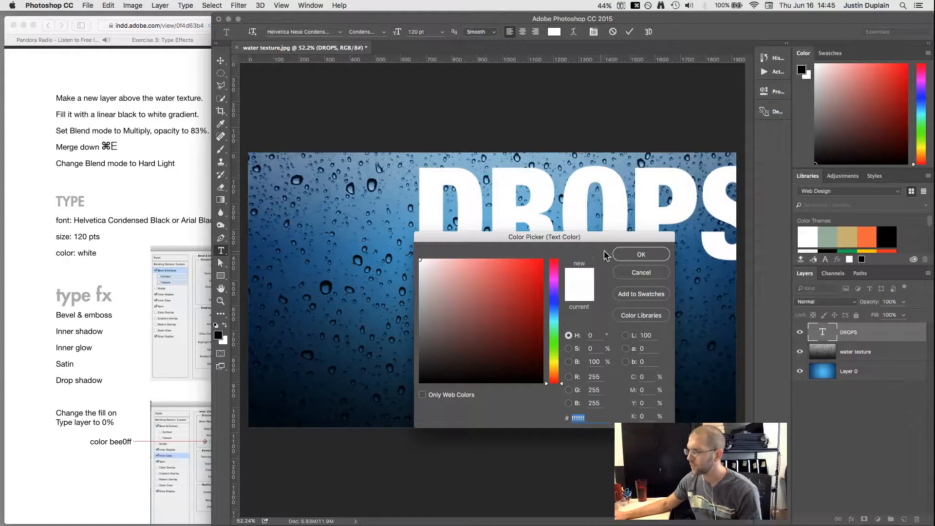
left_click(628, 255)
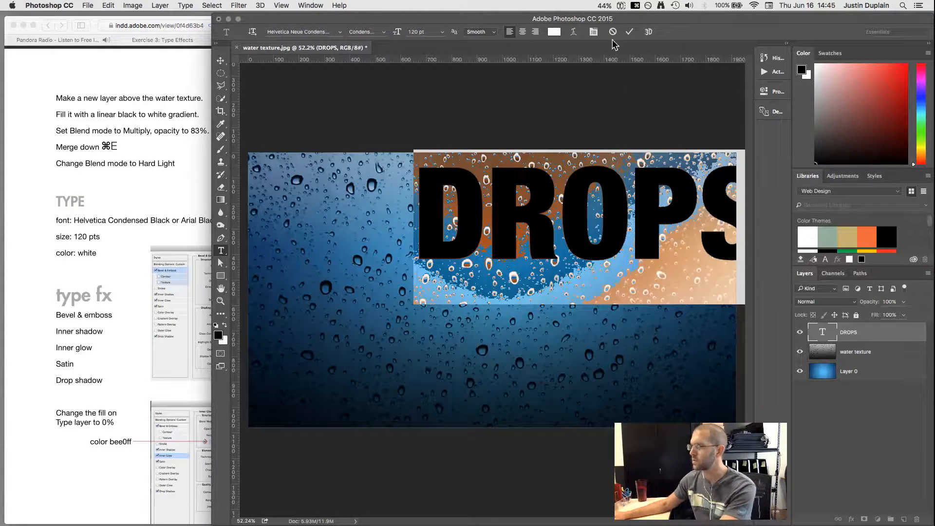
left_click(629, 31)
Step: Move DROPS to the centre of the water-droplet image
key("v")
left_click_drag(581, 218, 501, 298)
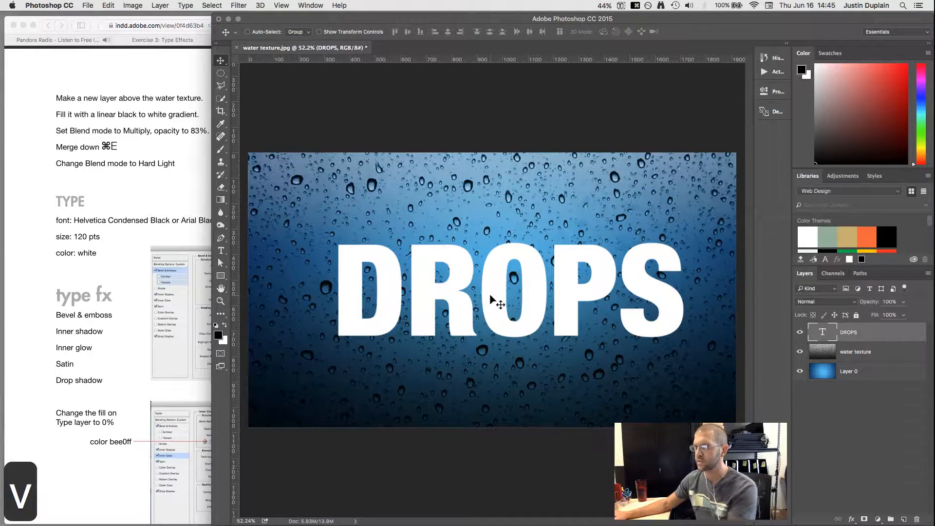
left_click(30, 291)
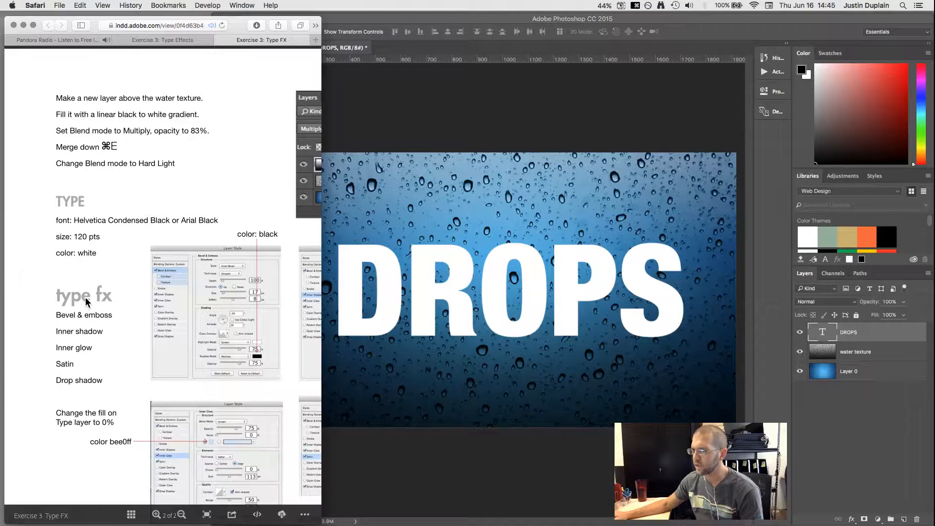
left_click(625, 313)
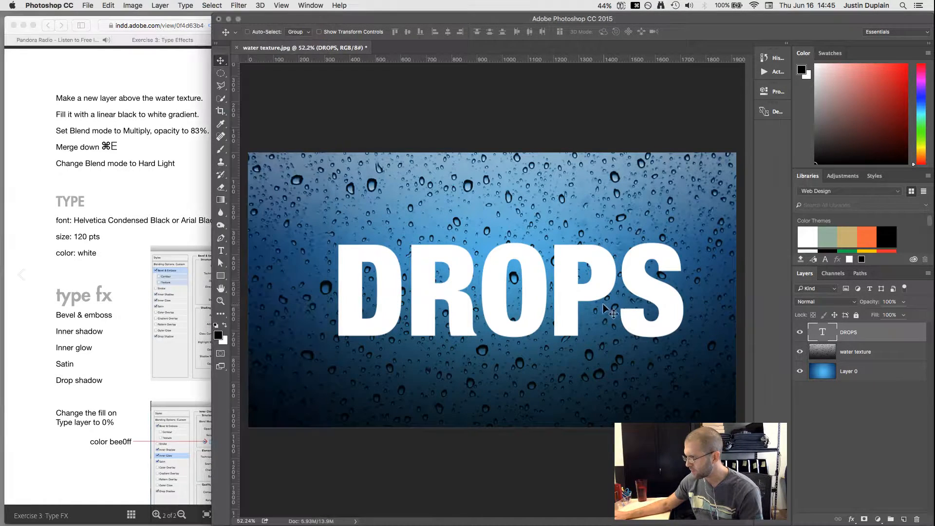
Step: Add a Bevel & Emboss effect to DROPS and zoom the tutorial to its settings
left_click(850, 519)
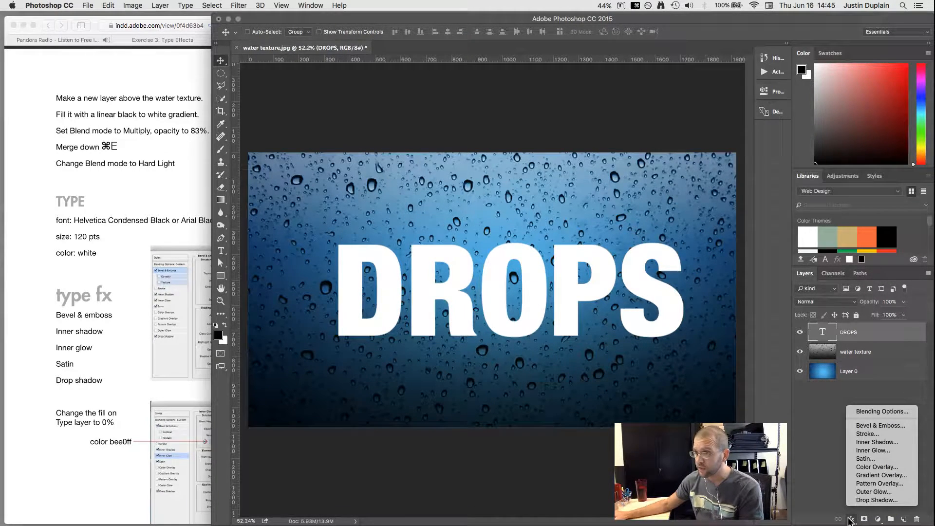
left_click(890, 426)
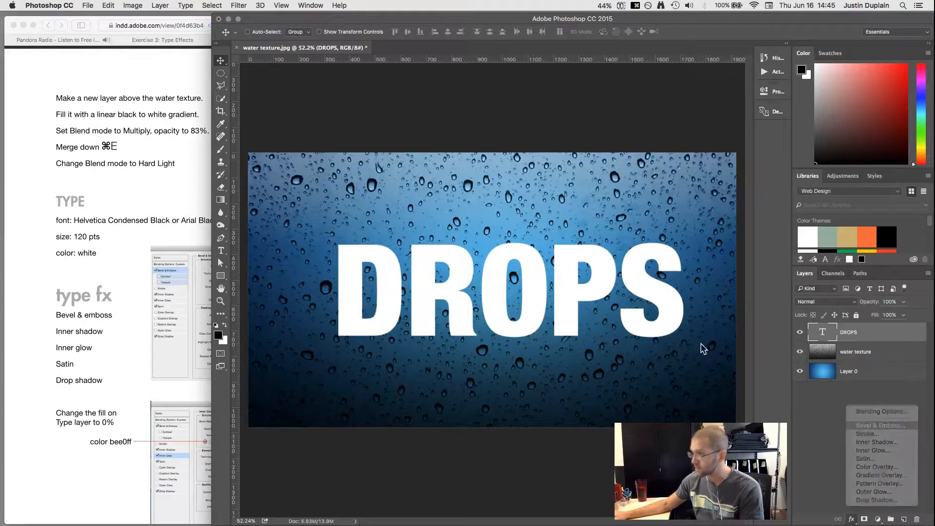
left_click_drag(258, 126, 582, 92)
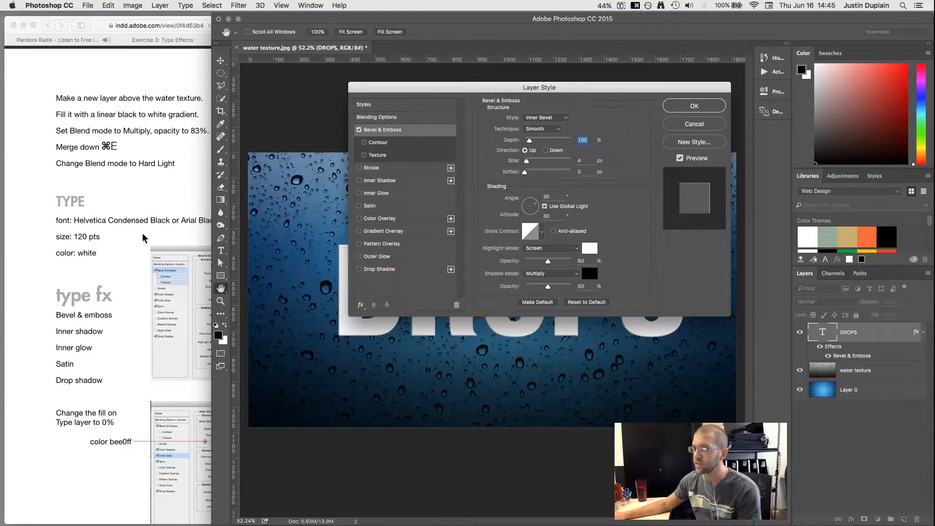
left_click(74, 298)
left_click_drag(214, 235, 117, 233)
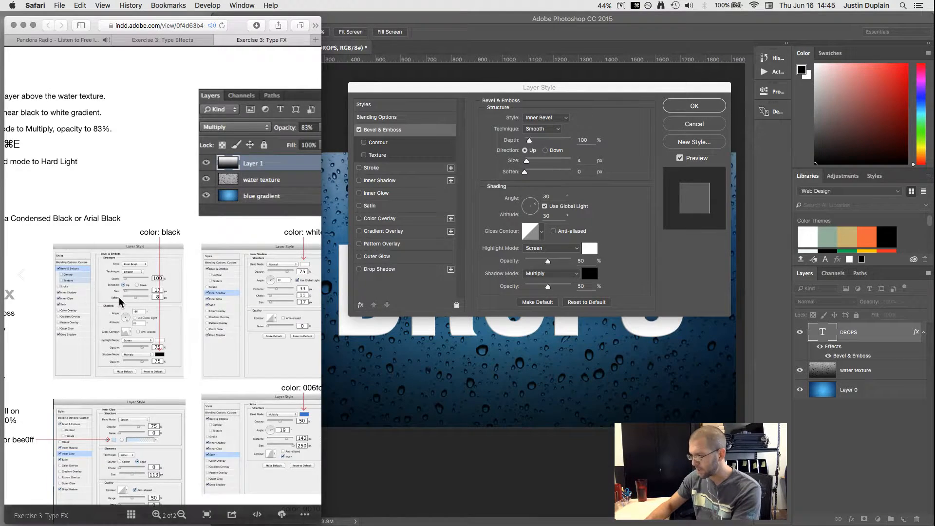
key("super+equal")
left_click_drag(216, 326, 195, 203)
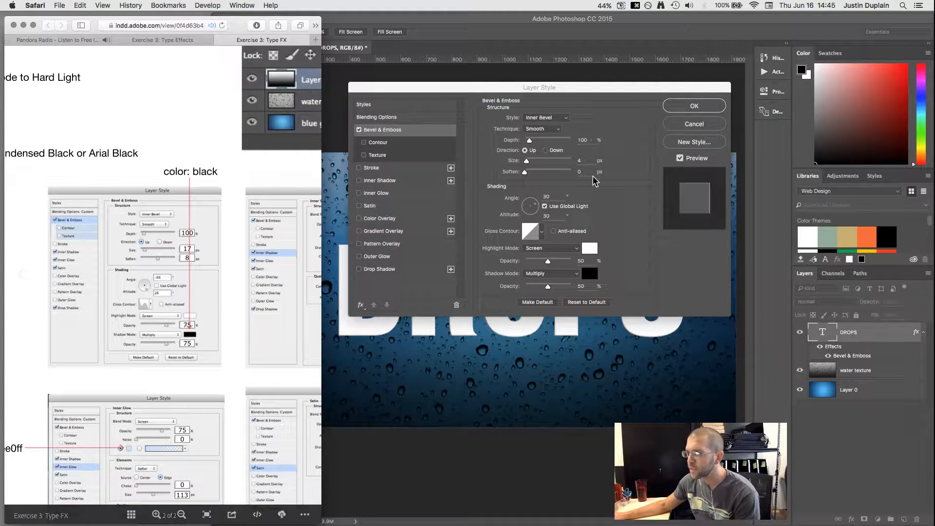
Step: Set bevel Size 17, Soften 8, and highlight and shadow opacity 75%, then apply
left_click(588, 161)
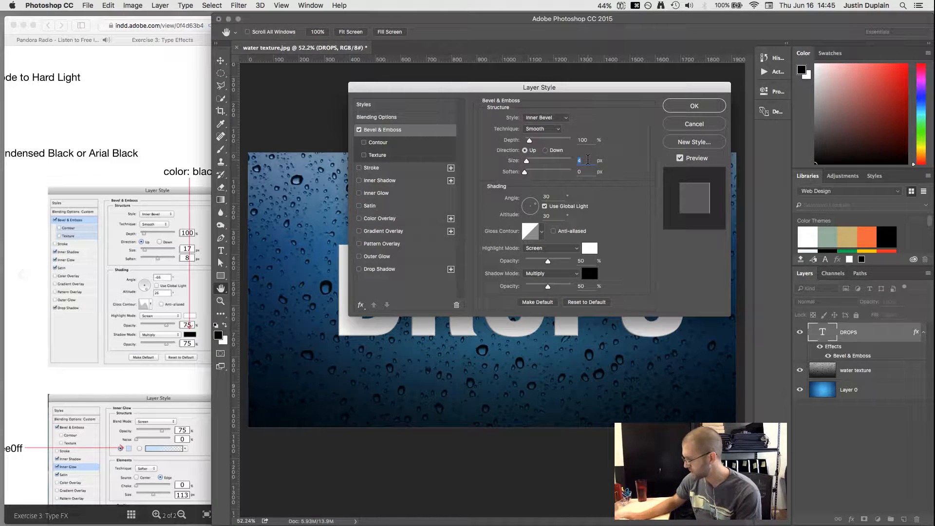
type("17")
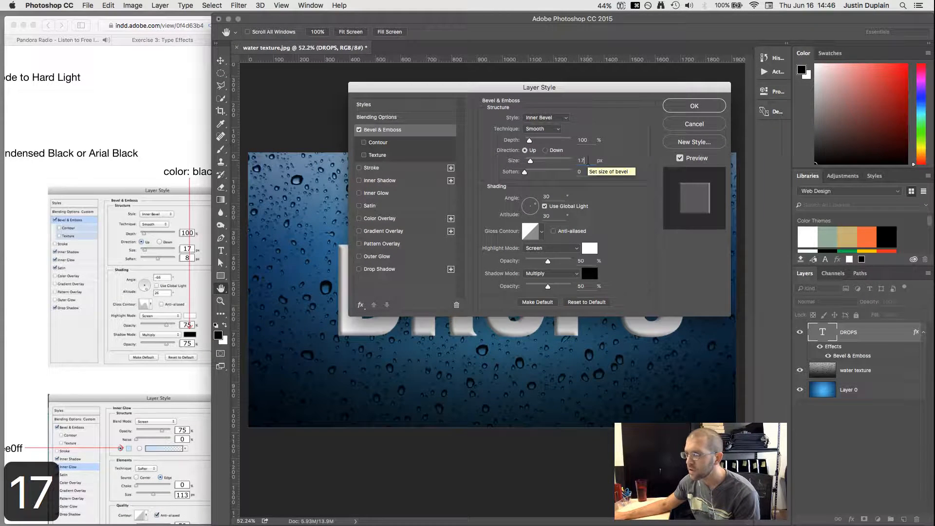
left_click(587, 172)
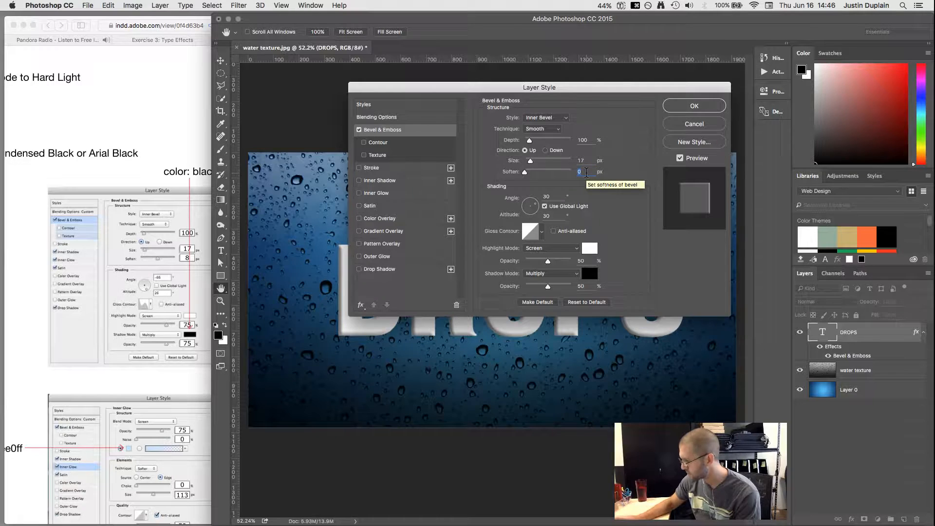
type("8")
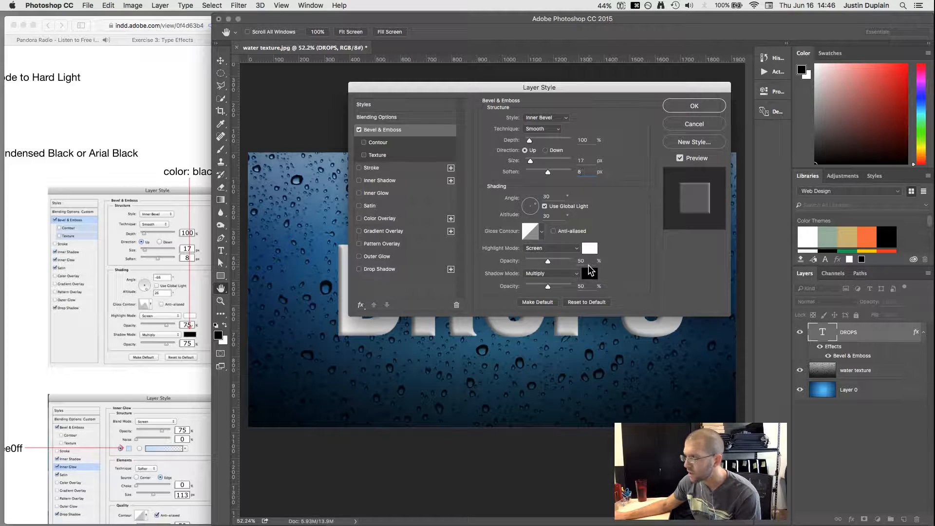
type("75")
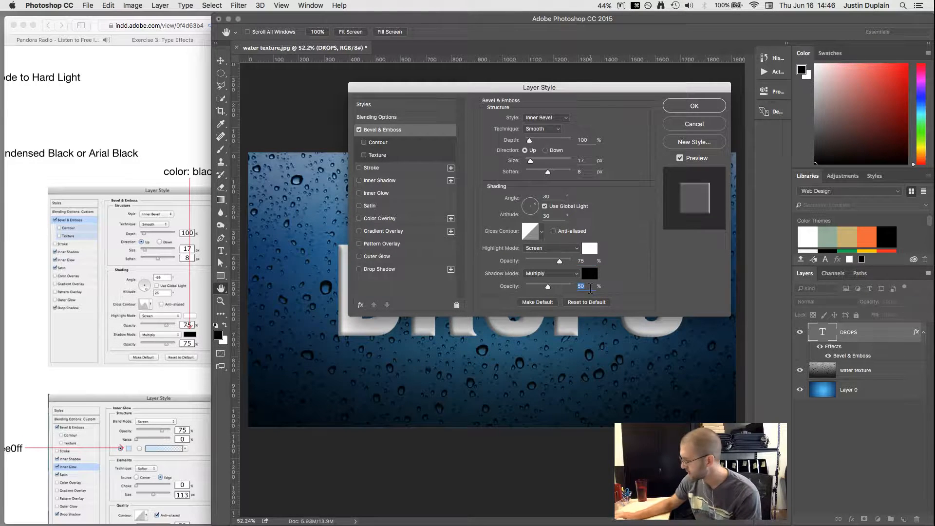
type("75")
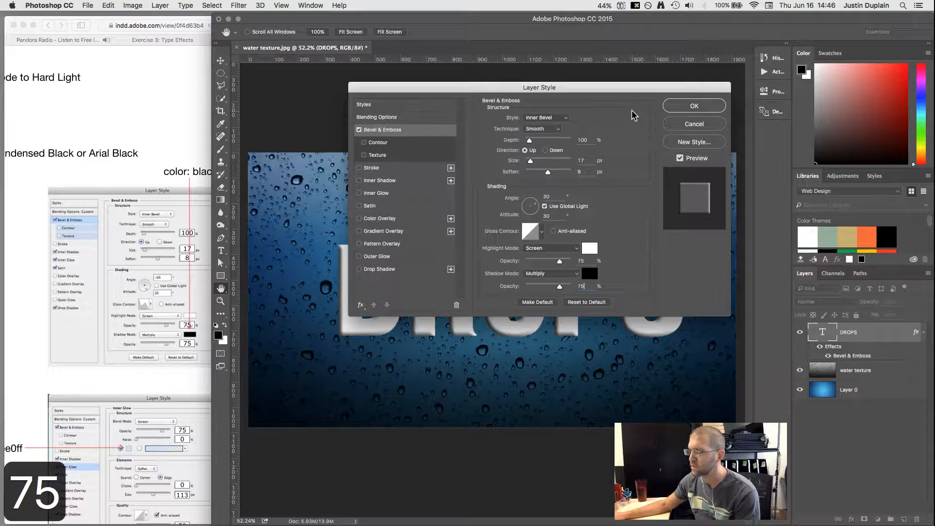
left_click(694, 107)
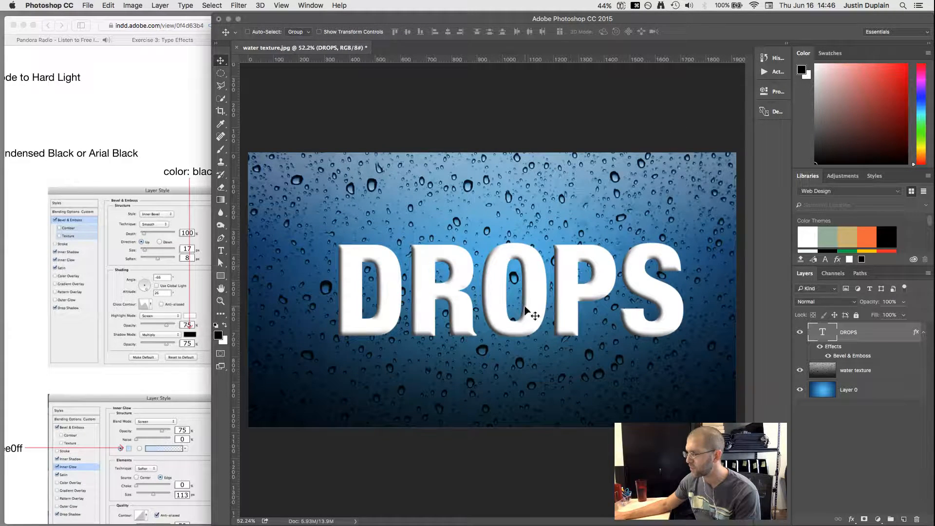
Step: Reopen the DROPS layer style and enable Inner Shadow
left_click(153, 163)
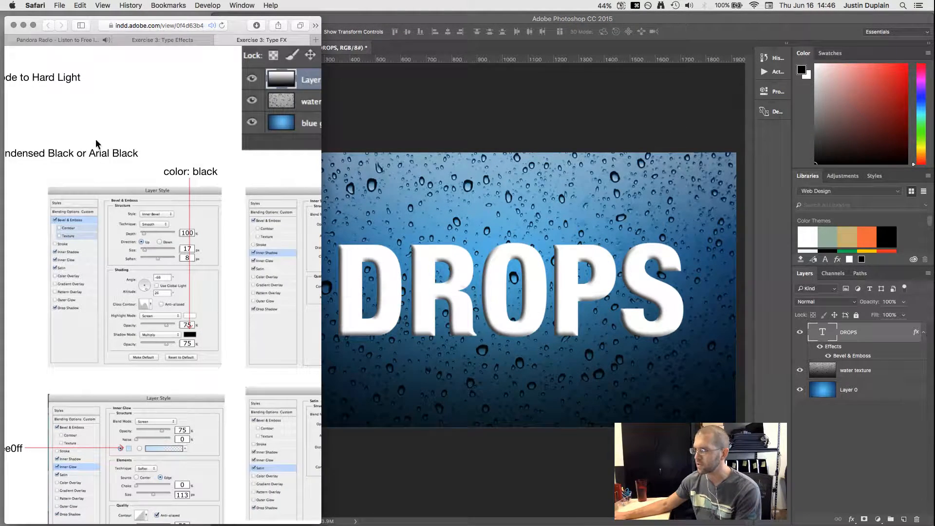
left_click_drag(89, 141, 5, 138)
left_click_drag(250, 195, 182, 195)
left_click(566, 191)
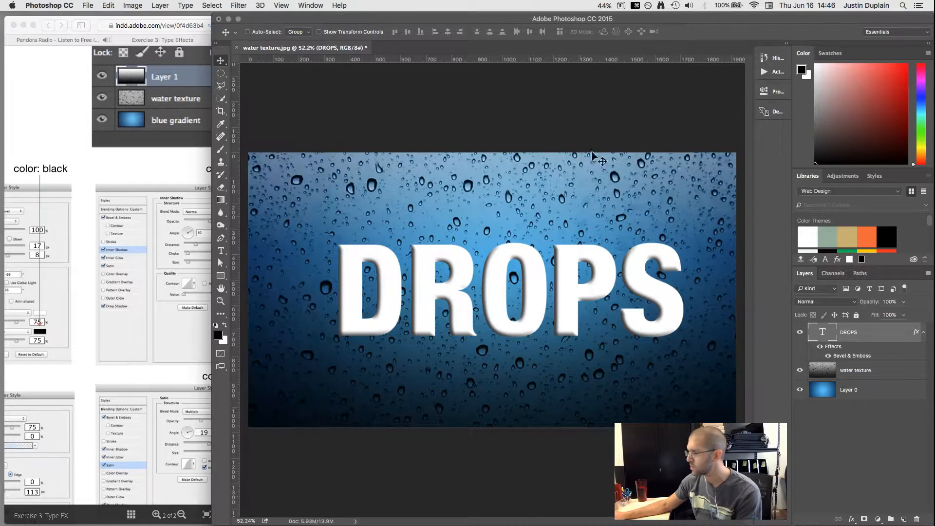
double_click(849, 349)
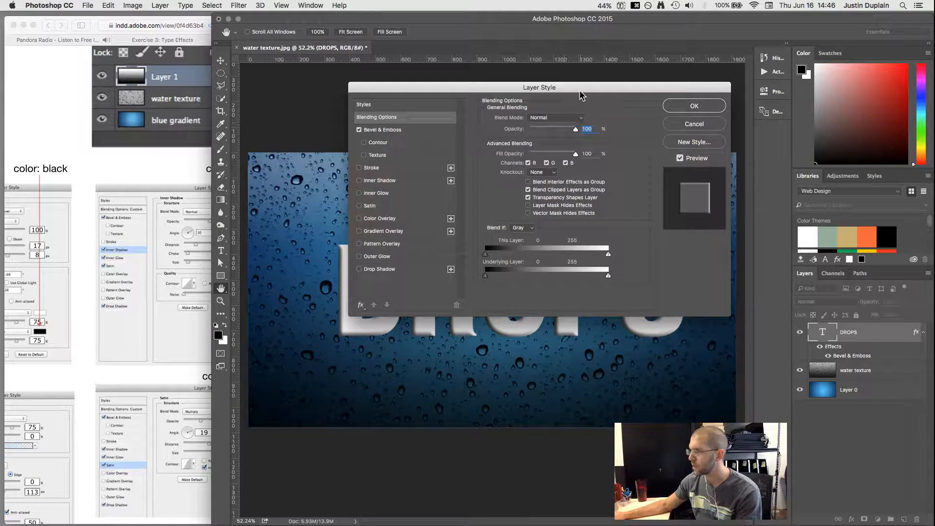
left_click(694, 123)
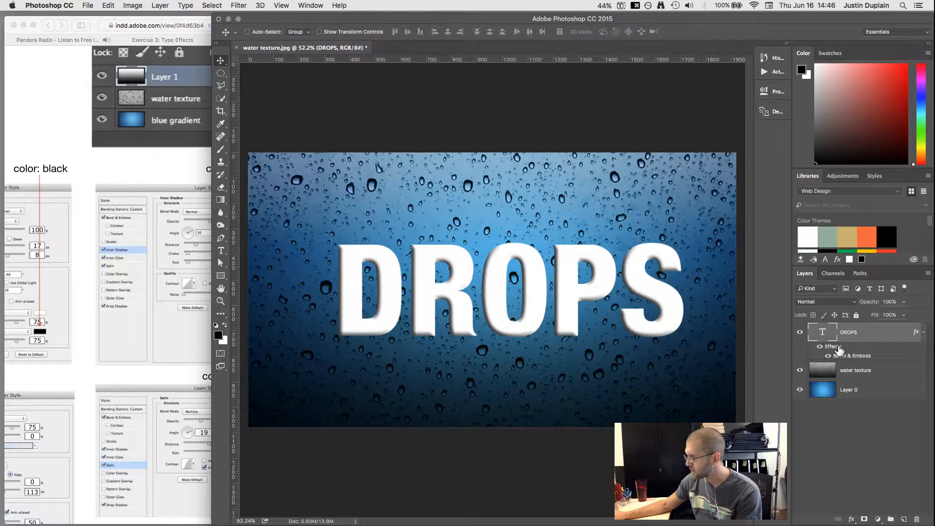
double_click(839, 348)
left_click_drag(546, 88, 510, 88)
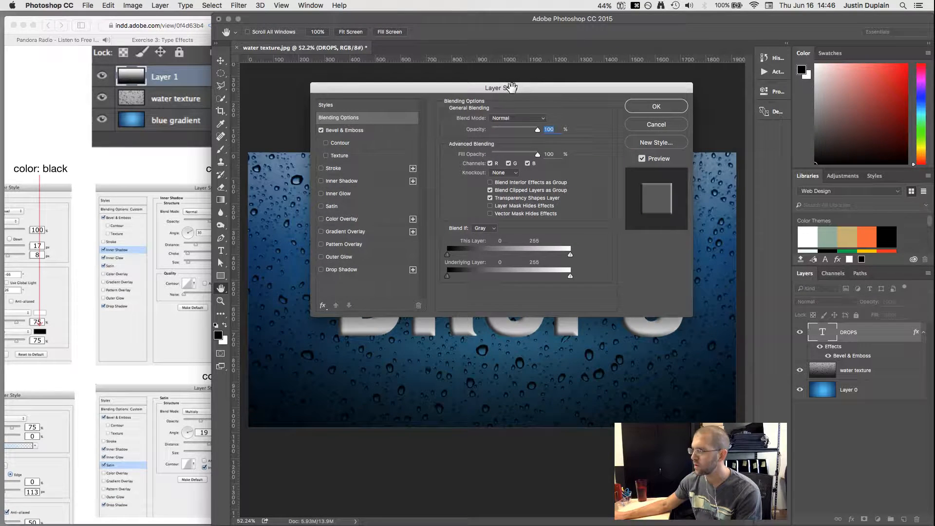
left_click(321, 181)
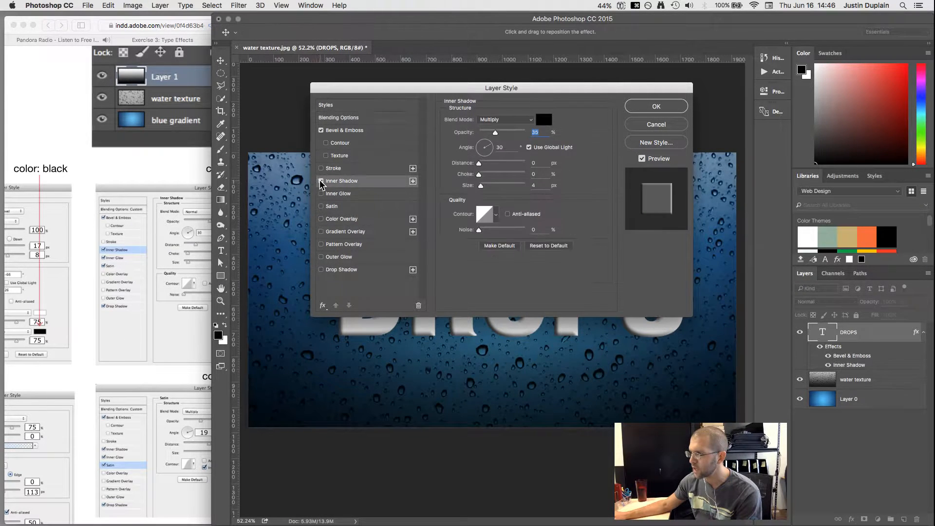
Step: Make the inner shadow white, Normal, 75% opacity, 33 px distance, 11% choke, 17 px size
left_click(140, 209)
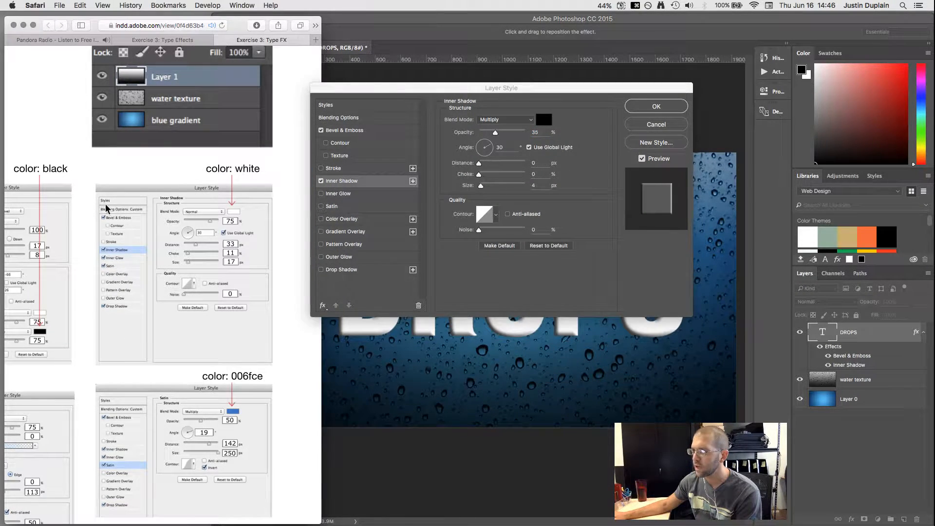
scroll(133, 194, "right", 3)
left_click(546, 122)
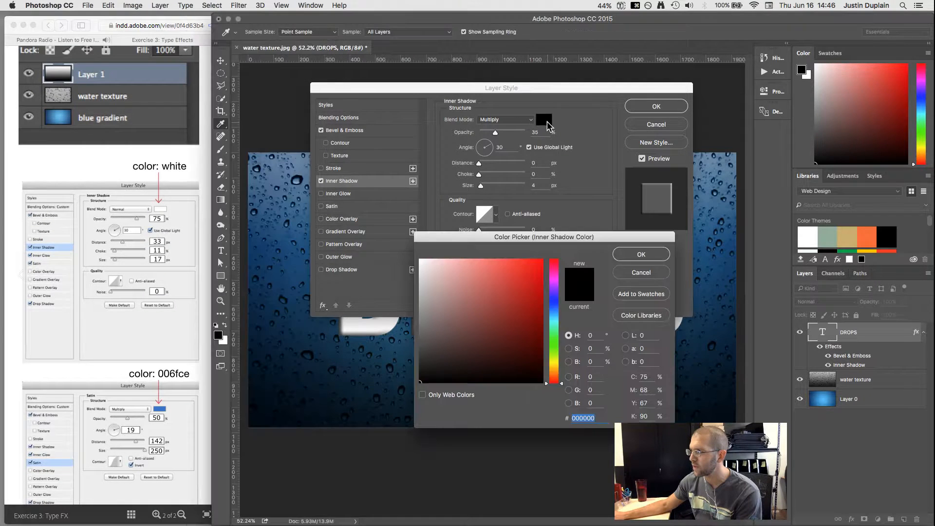
left_click_drag(477, 277, 380, 230)
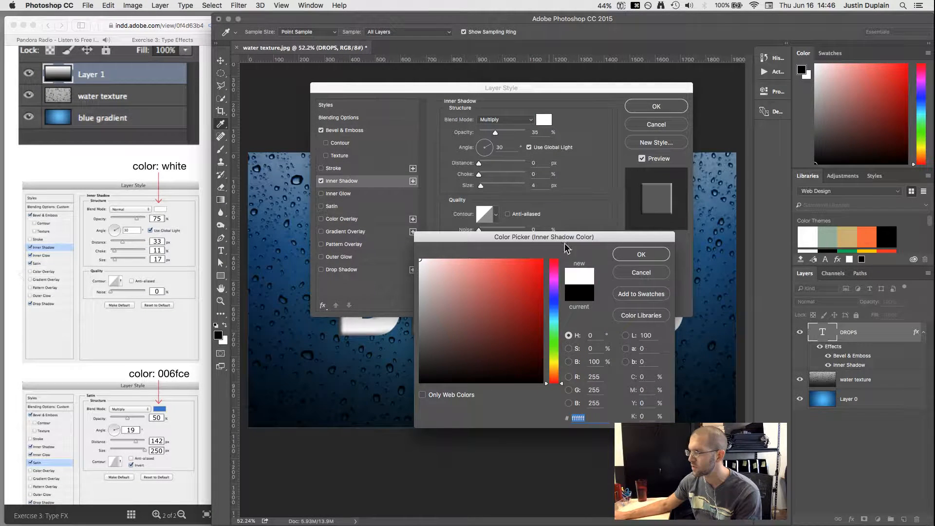
left_click(635, 254)
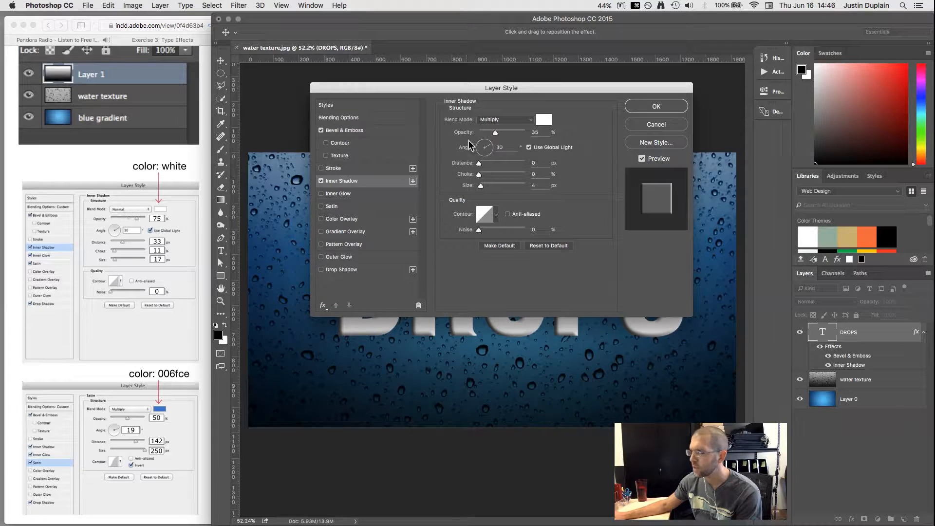
left_click(529, 122)
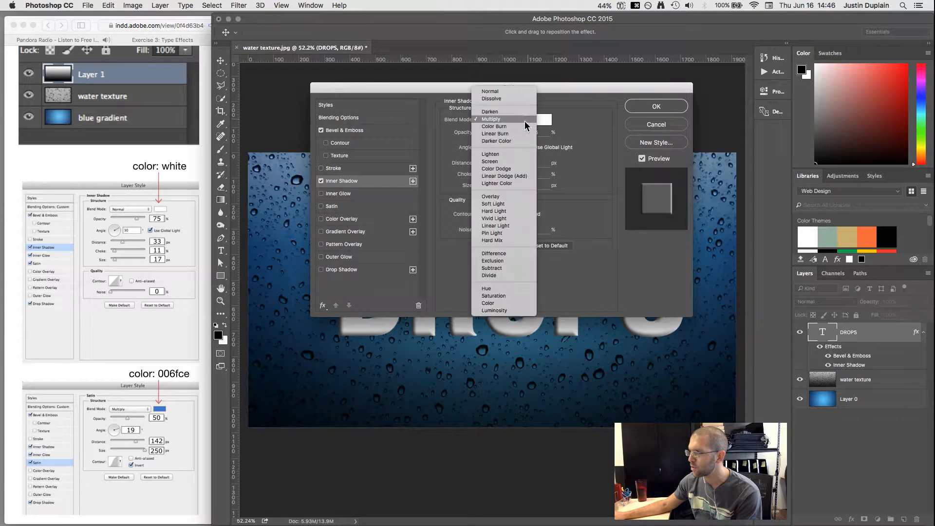
left_click(504, 90)
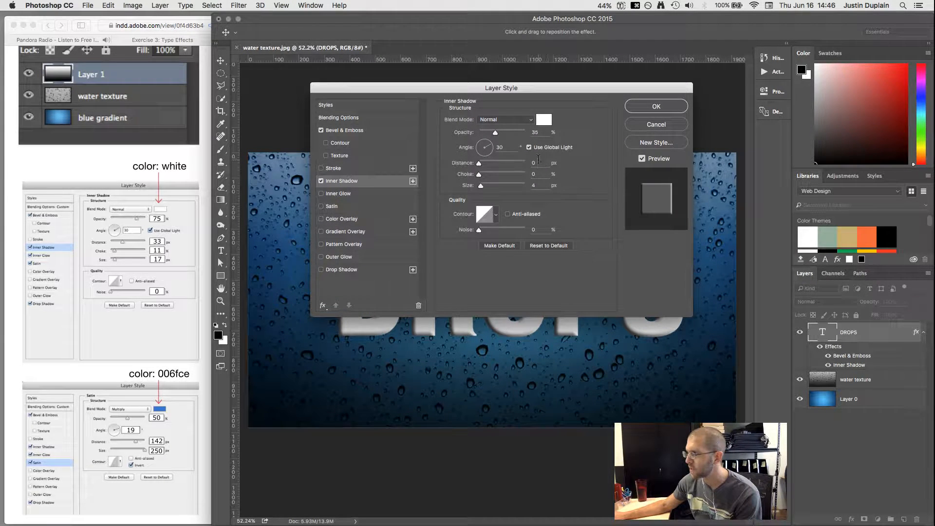
type("75")
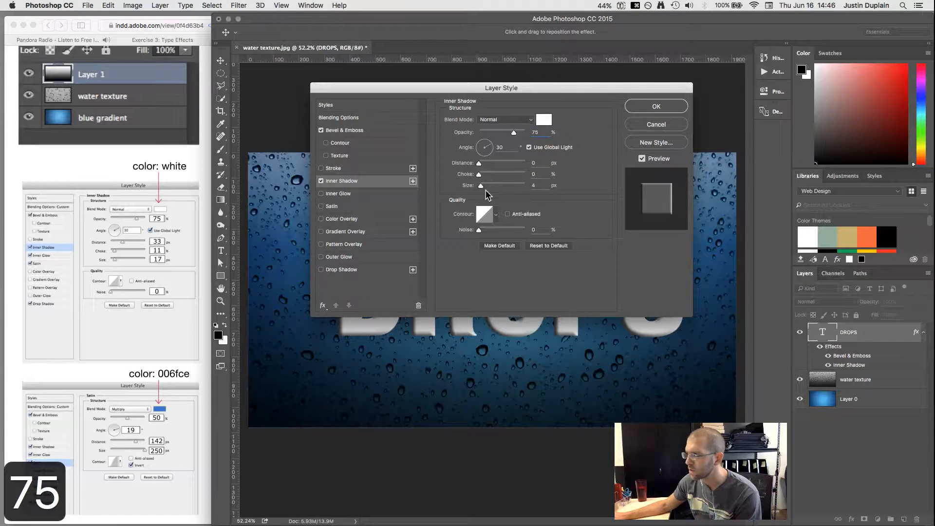
double_click(533, 162)
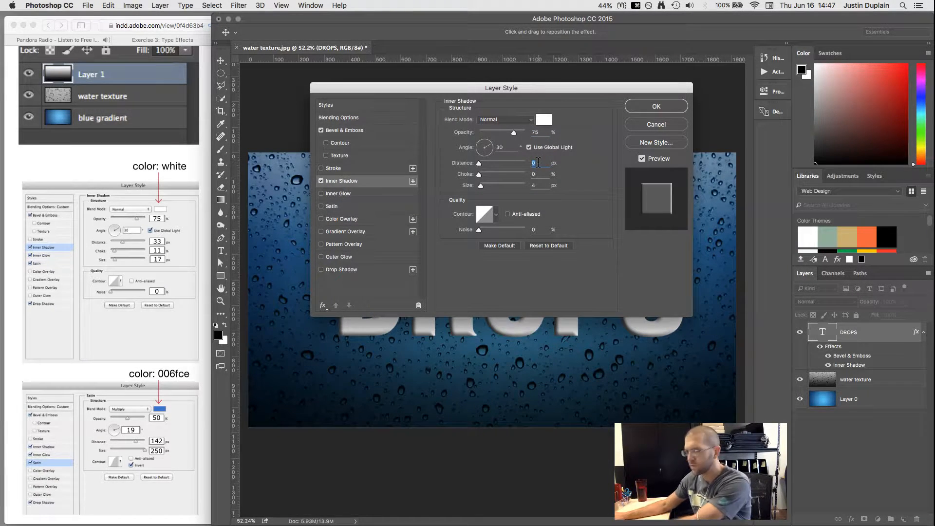
type("33")
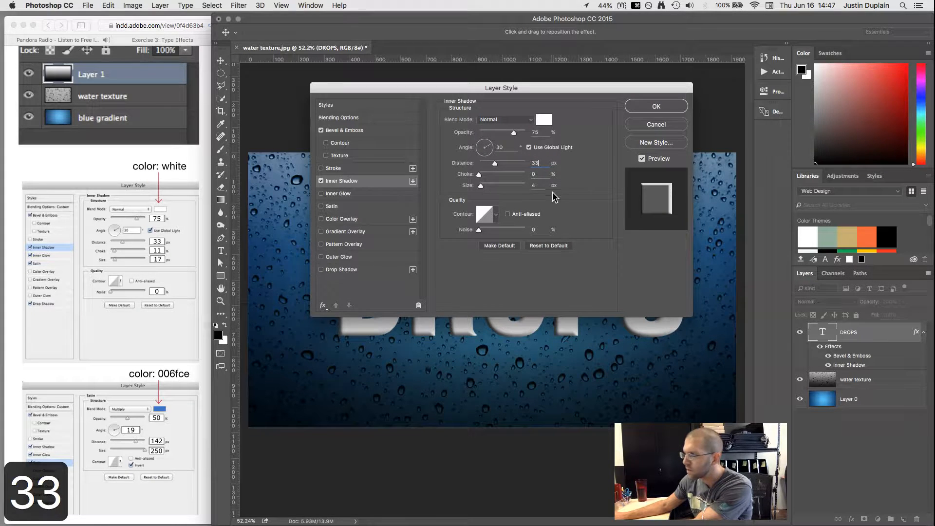
type("11")
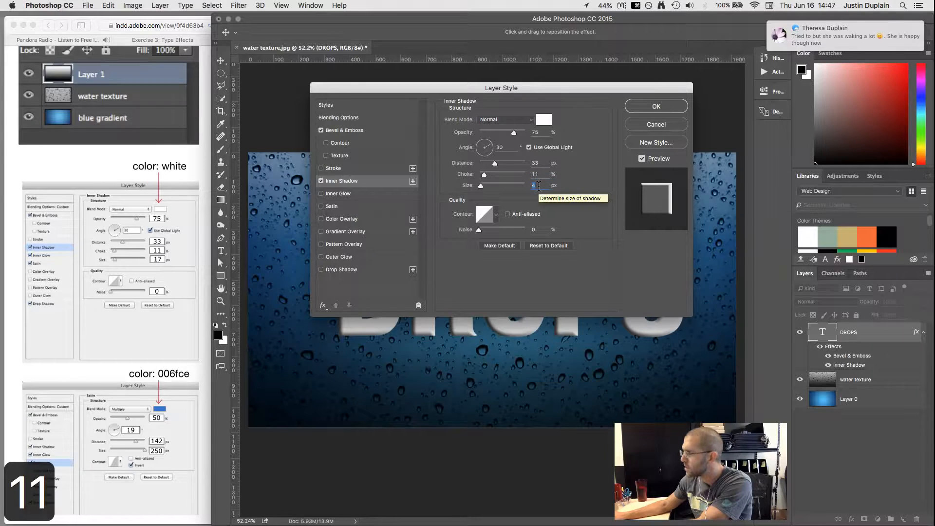
type("17")
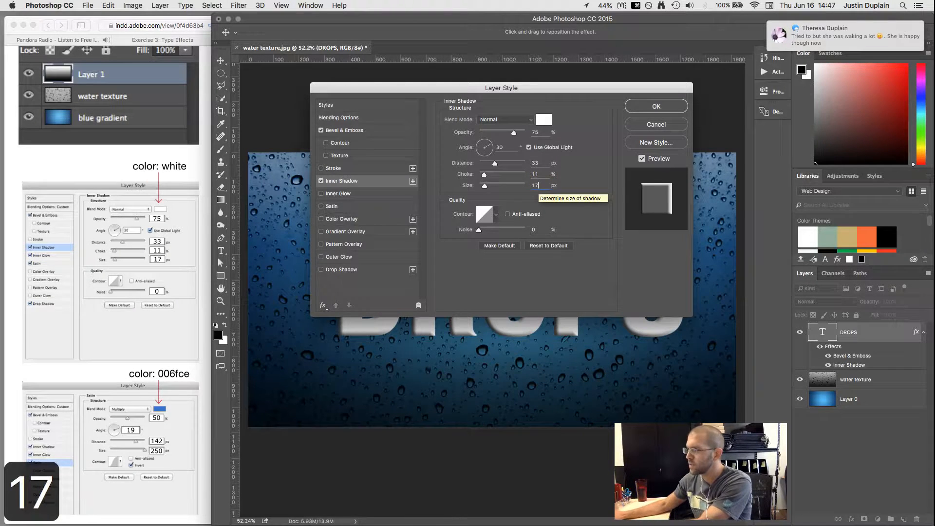
Step: Turn on Do Not Disturb, then add an Inner Glow to DROPS
left_click(927, 7)
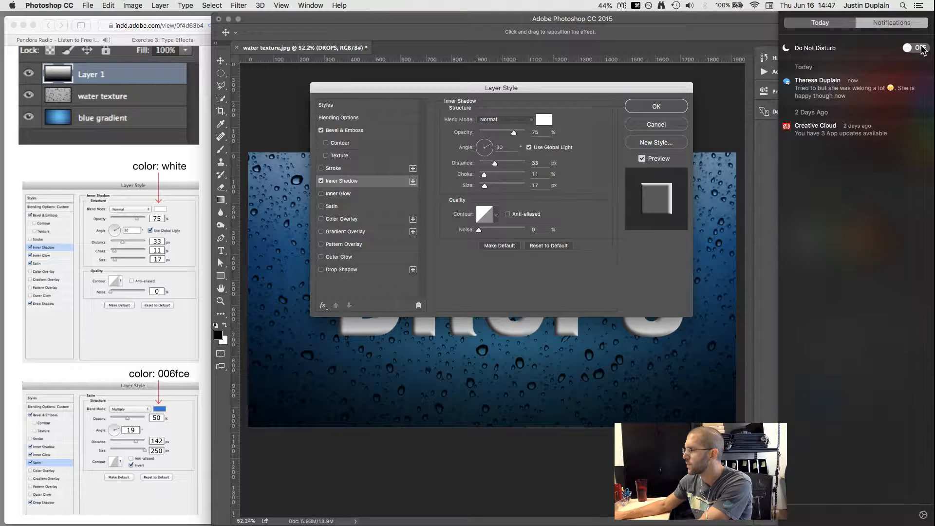
left_click(917, 47)
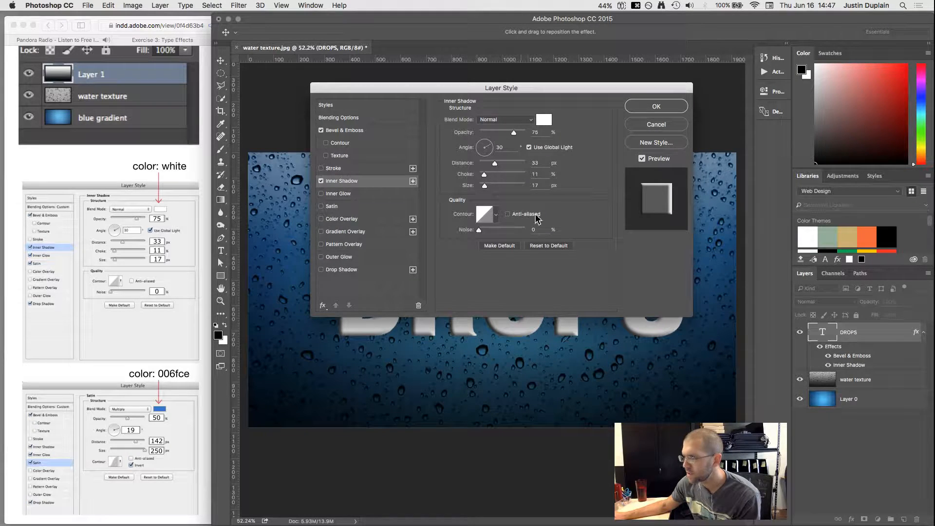
left_click(69, 290)
scroll(253, 242, "down", 10)
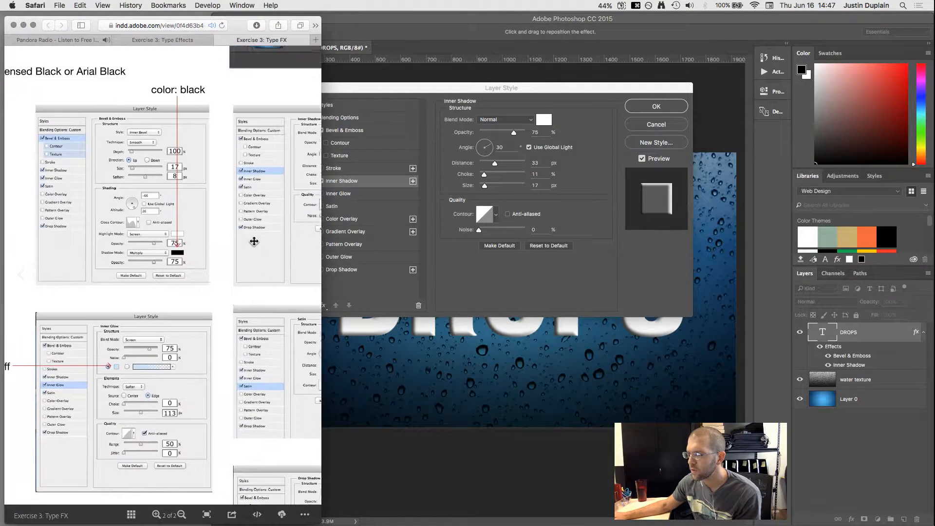
left_click_drag(79, 247, 113, 180)
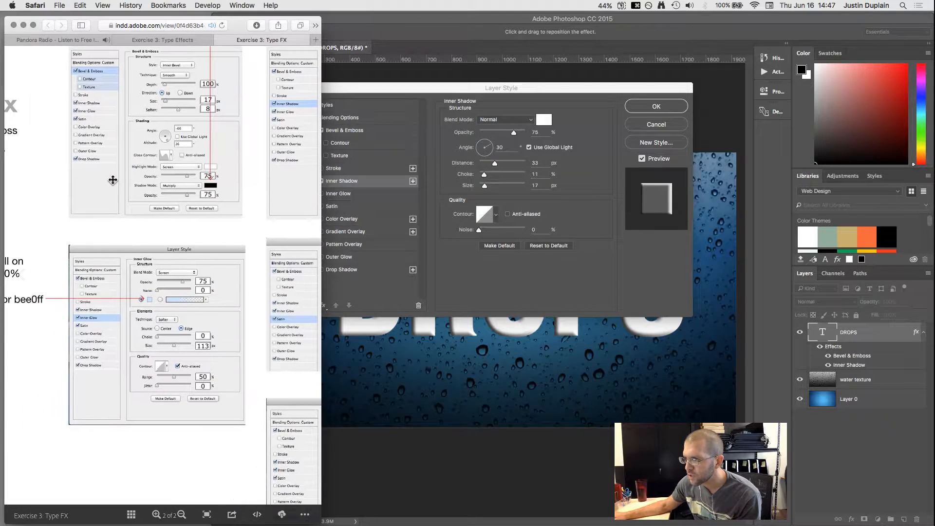
left_click(369, 87)
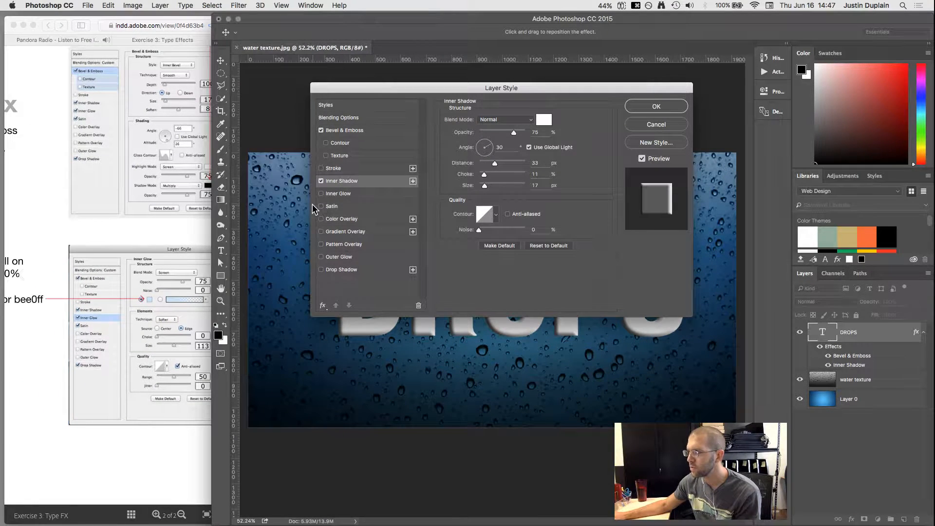
left_click(320, 194)
Step: Set the inner shadow blend mode to Normal
left_click(189, 223)
left_click_drag(188, 224, 157, 223)
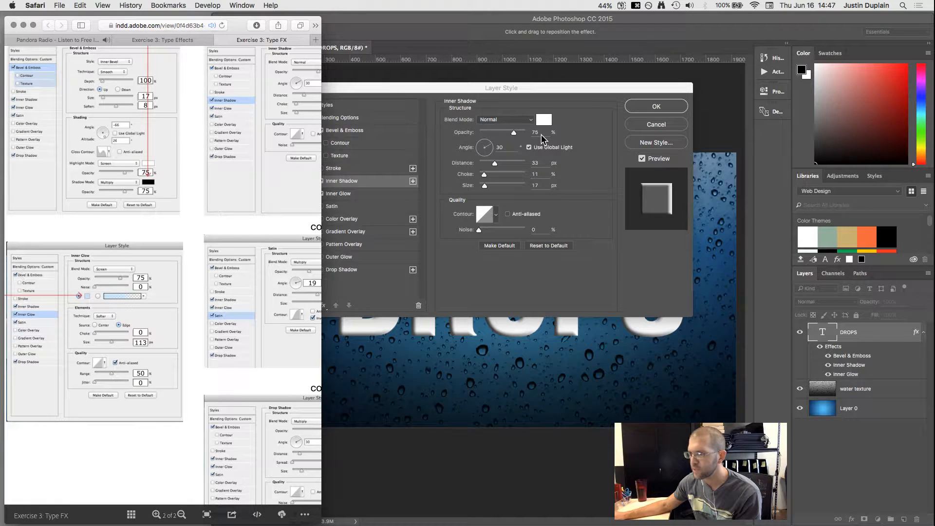
left_click(521, 121)
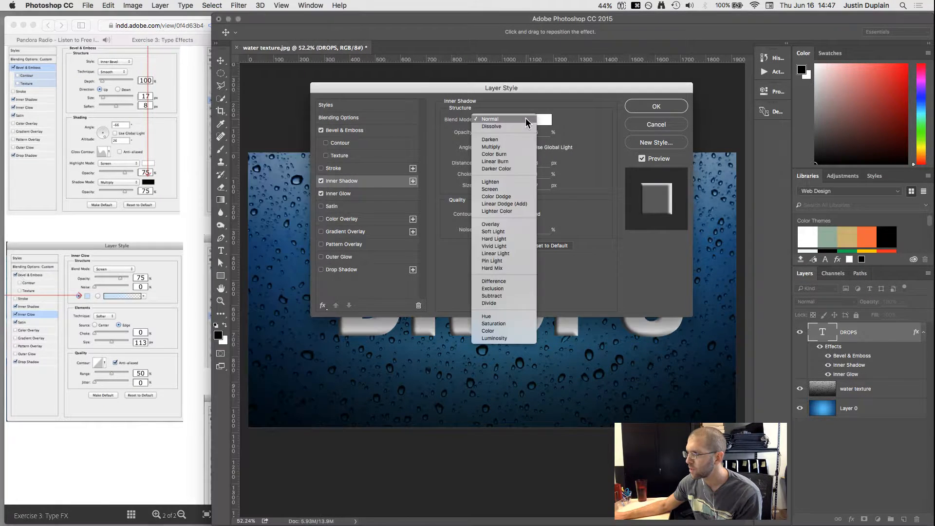
left_click(503, 188)
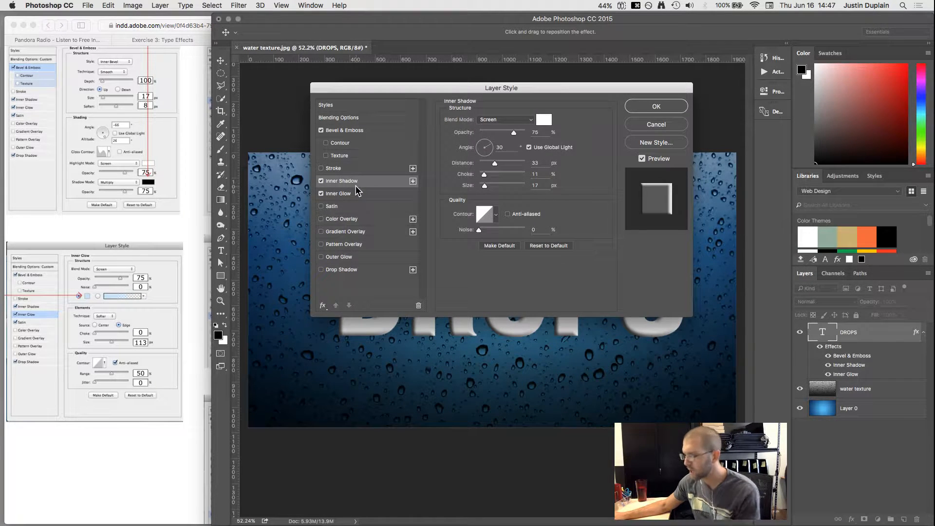
key("super+z")
left_click(516, 122)
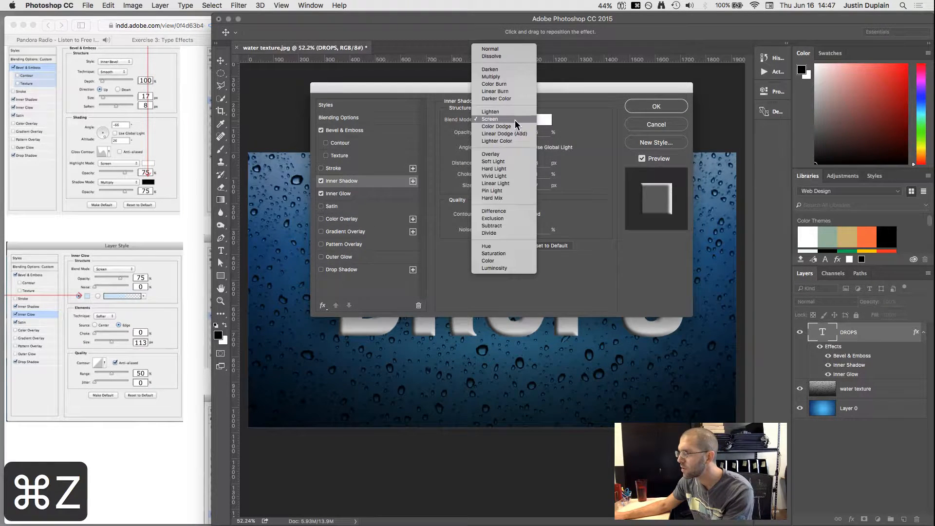
left_click(504, 49)
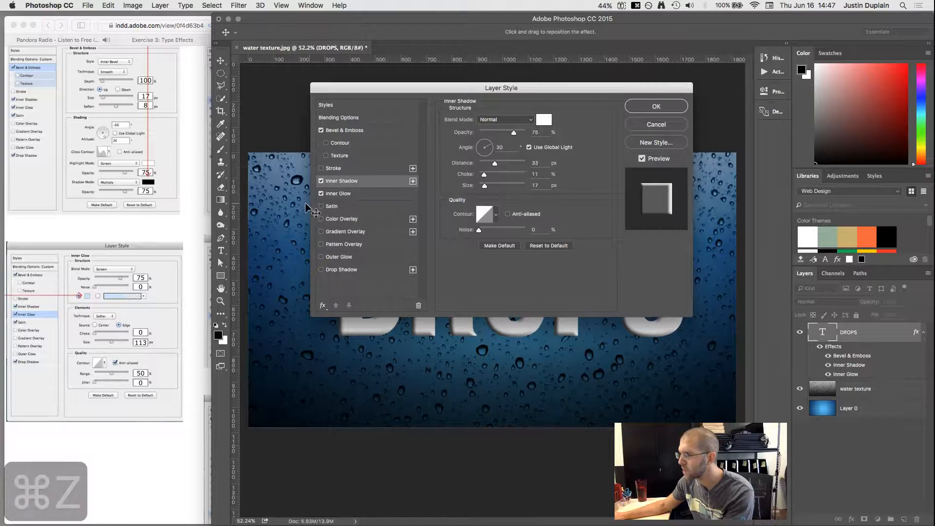
left_click(344, 193)
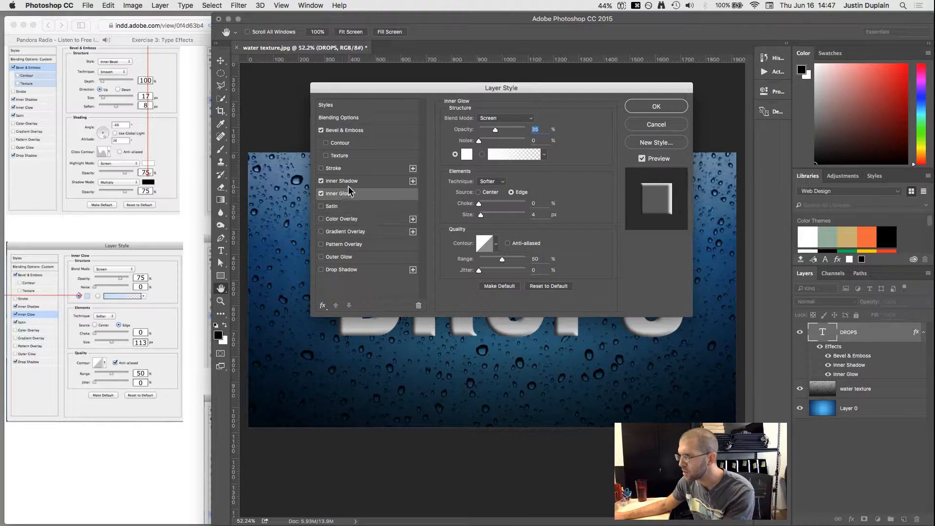
left_click(352, 184)
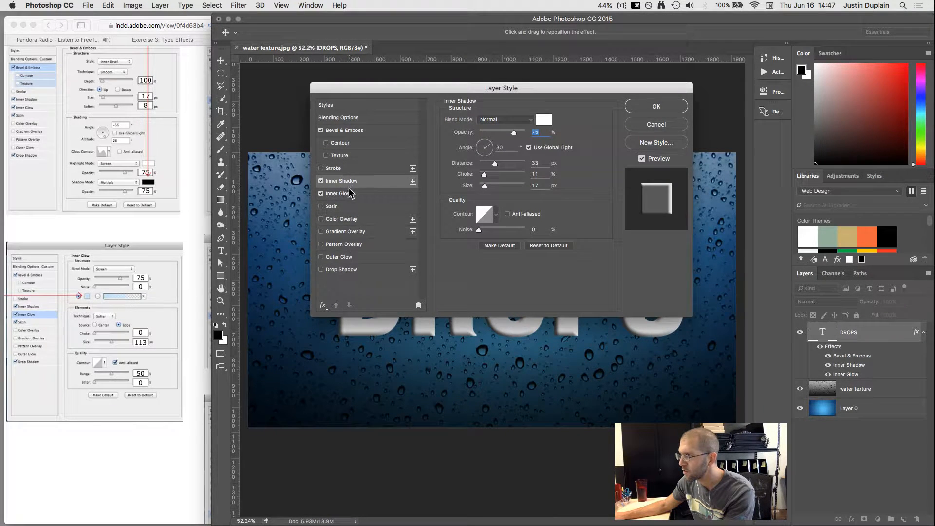
Step: Give the inner glow 75% opacity and the light-blue colour bee0ff
left_click(196, 180)
scroll(93, 220, "right", 5)
scroll(92, 219, "up", 4)
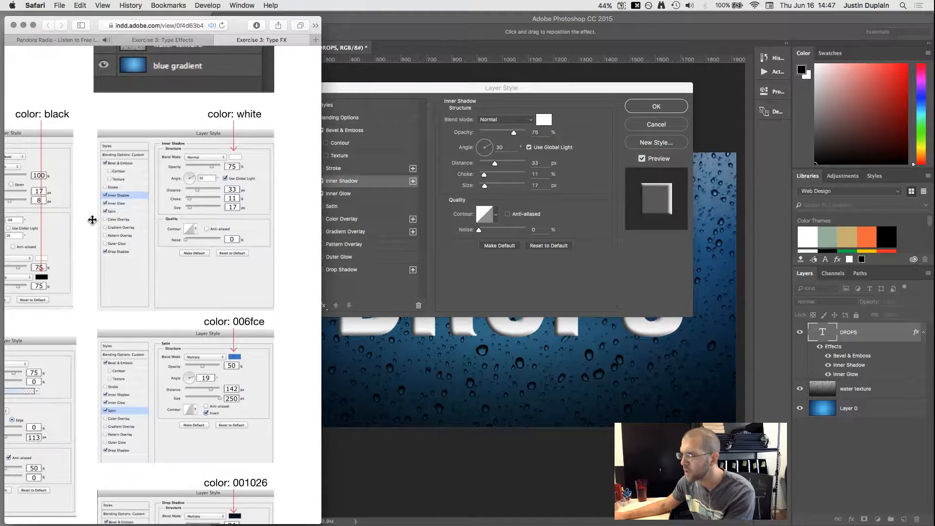
left_click(360, 193)
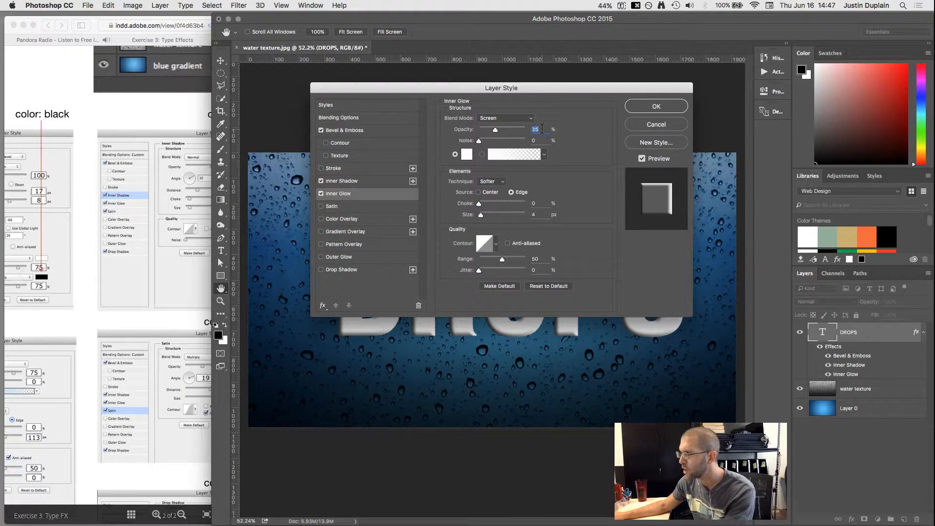
type("75")
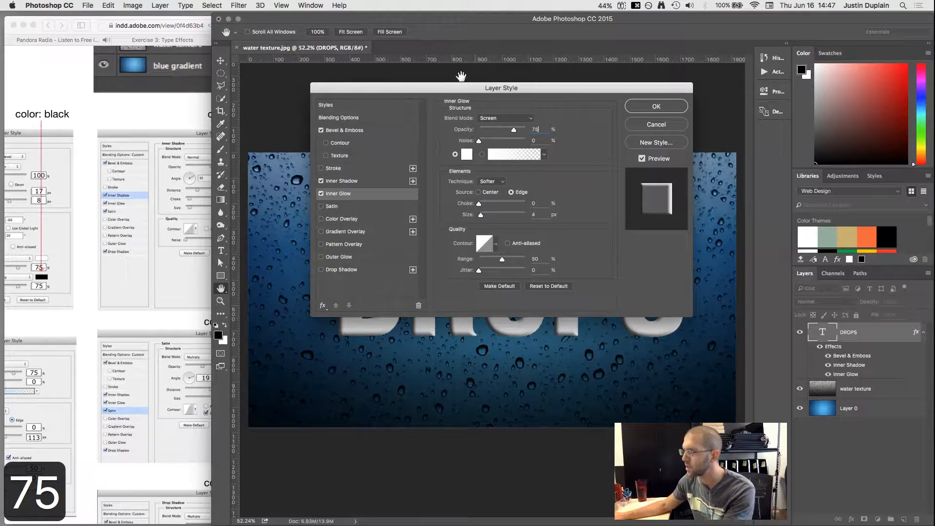
left_click(71, 269)
left_click_drag(71, 269, 163, 176)
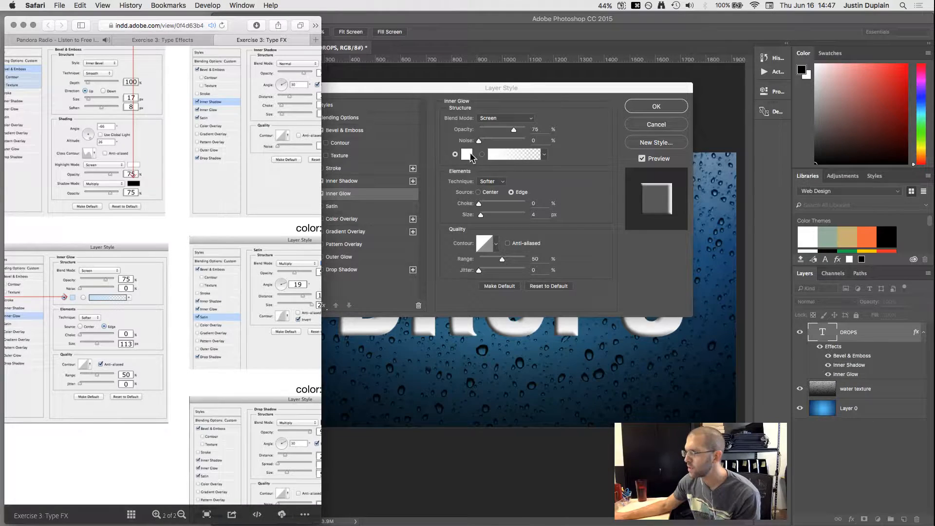
left_click_drag(46, 252, 184, 234)
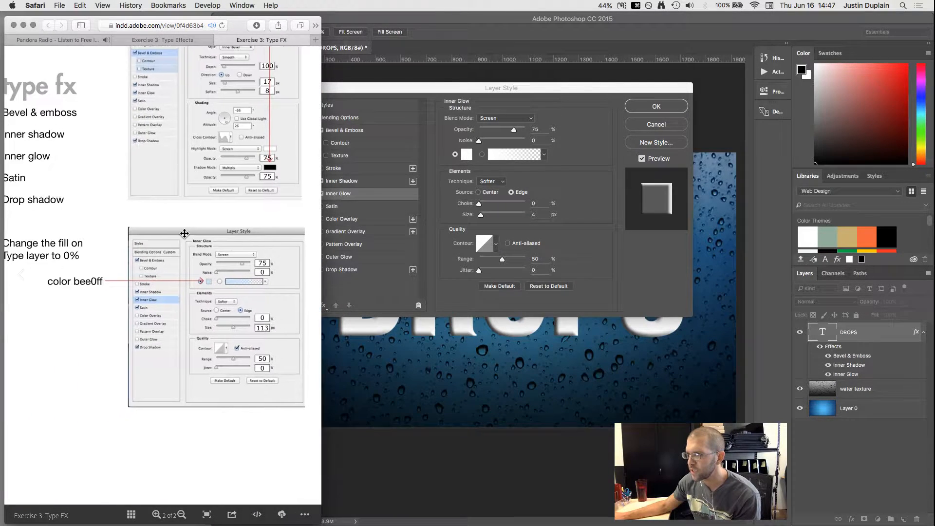
left_click(466, 154)
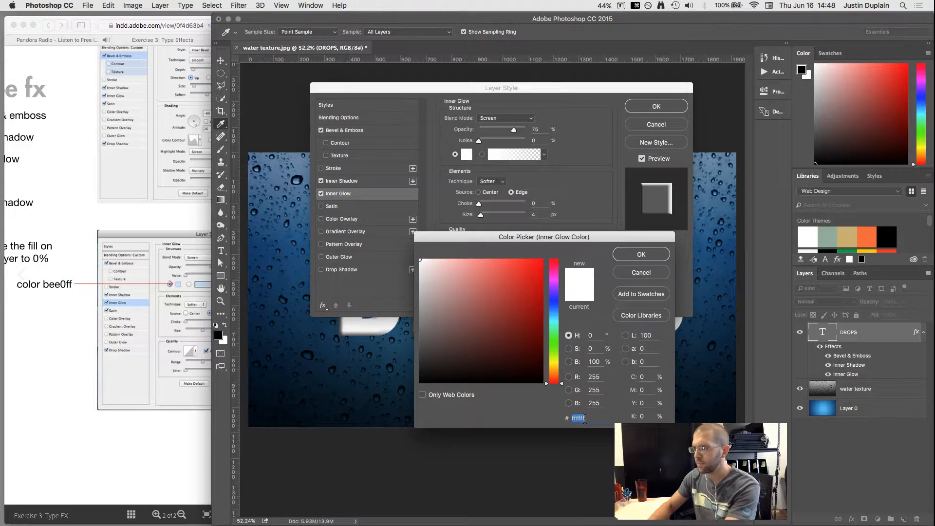
type("bee0ff")
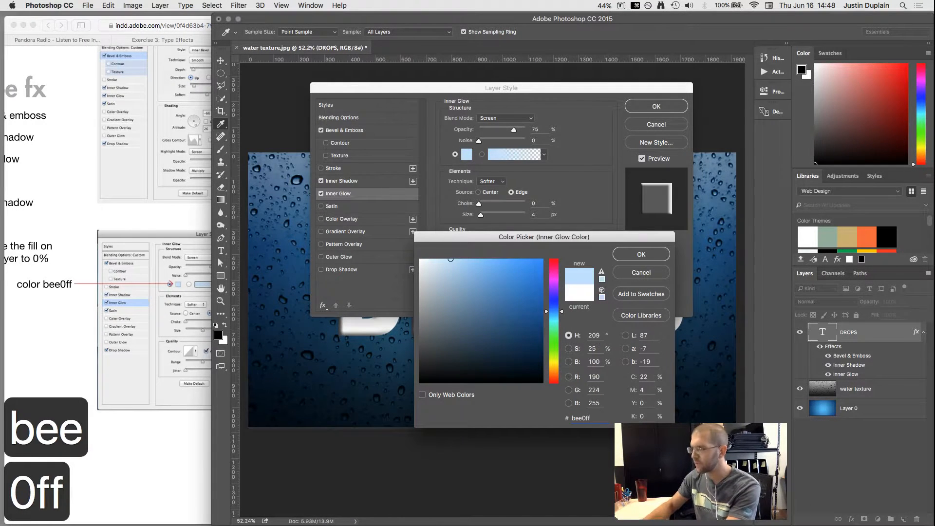
left_click(641, 254)
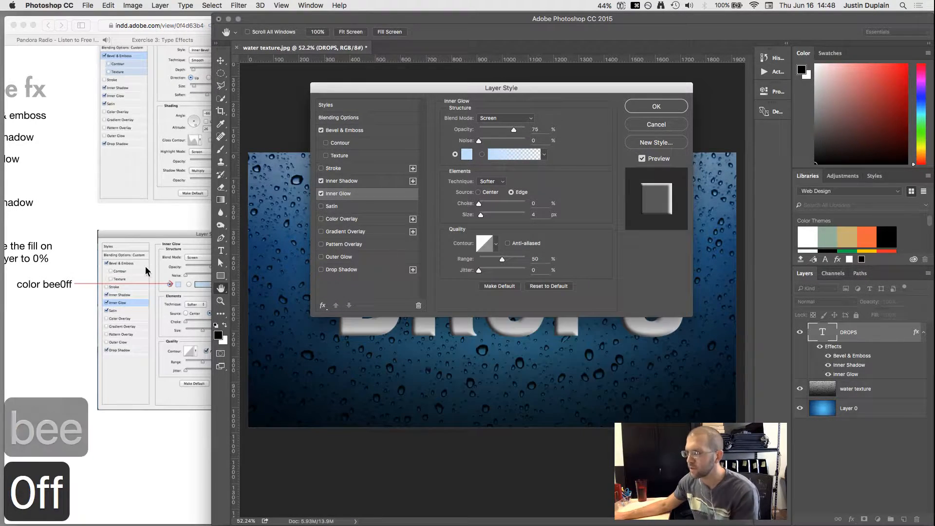
Step: Set the inner glow size to 113 px with anti-aliasing, then enable Satin
left_click(146, 271)
left_click_drag(208, 334, 180, 314)
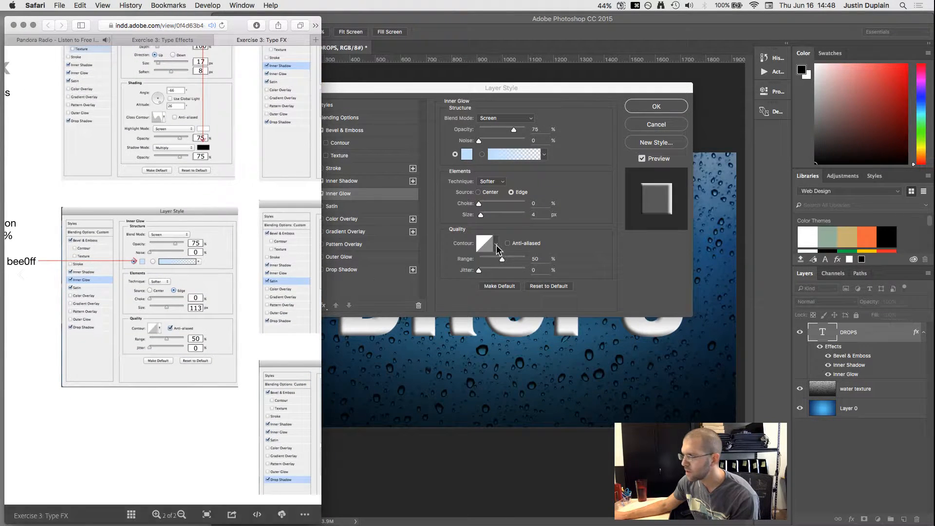
left_click(536, 214)
type("113")
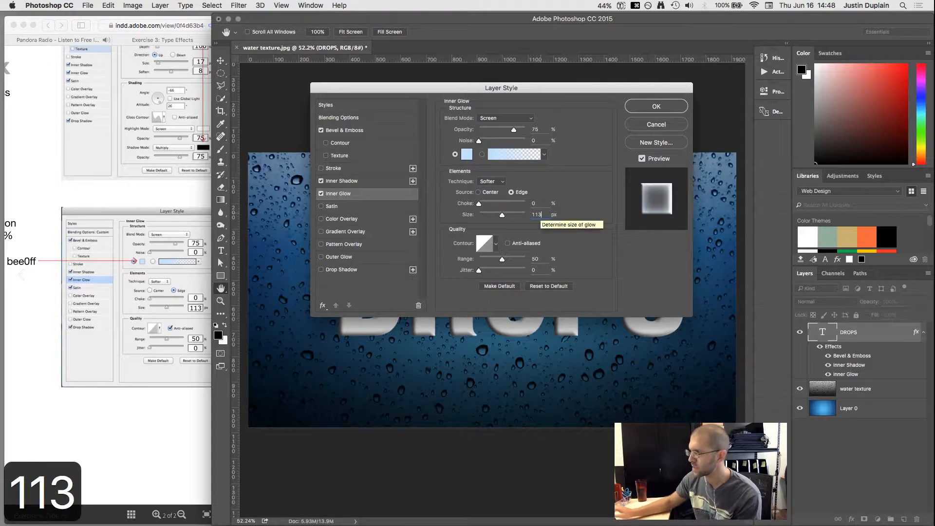
left_click(154, 301)
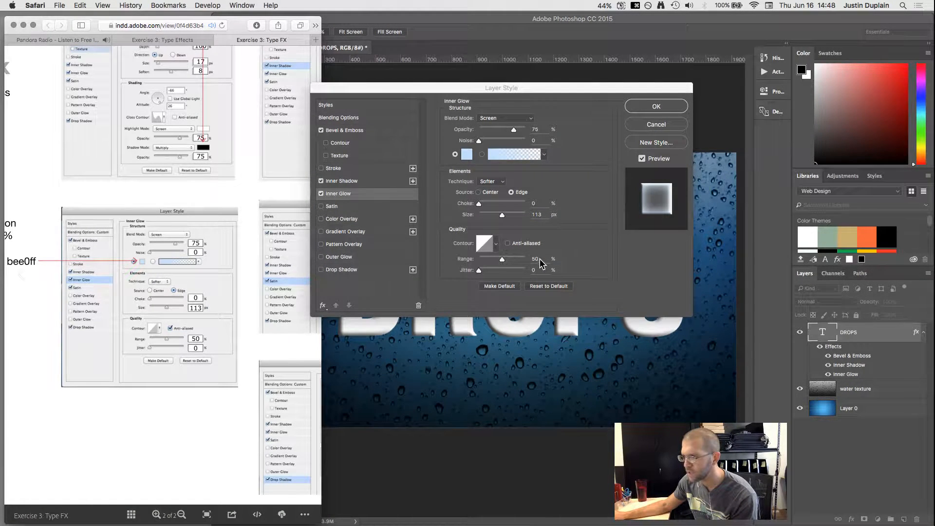
left_click(508, 244)
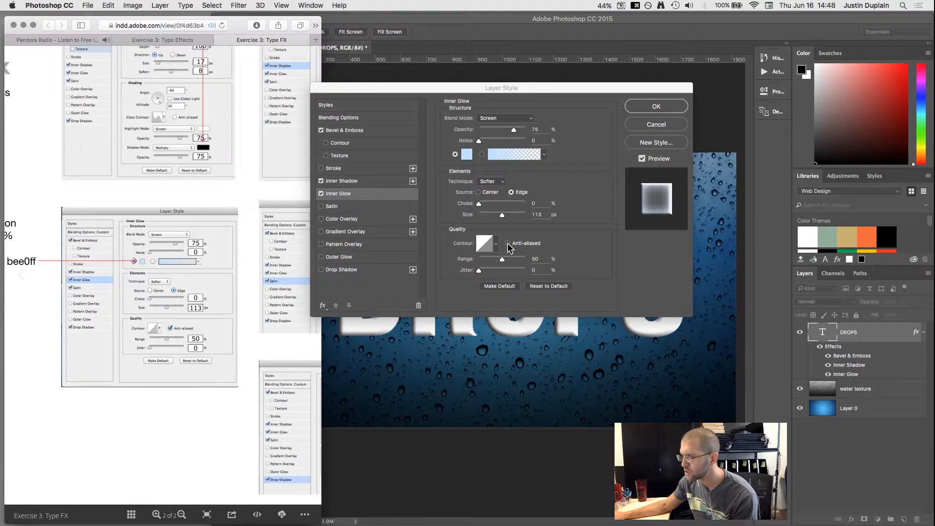
left_click(508, 244)
left_click(141, 381)
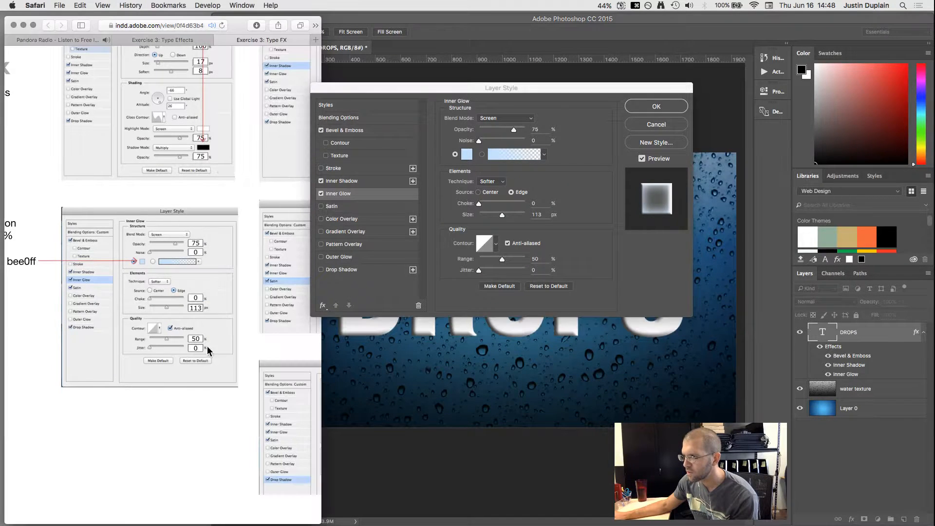
scroll(260, 194, "right", 8)
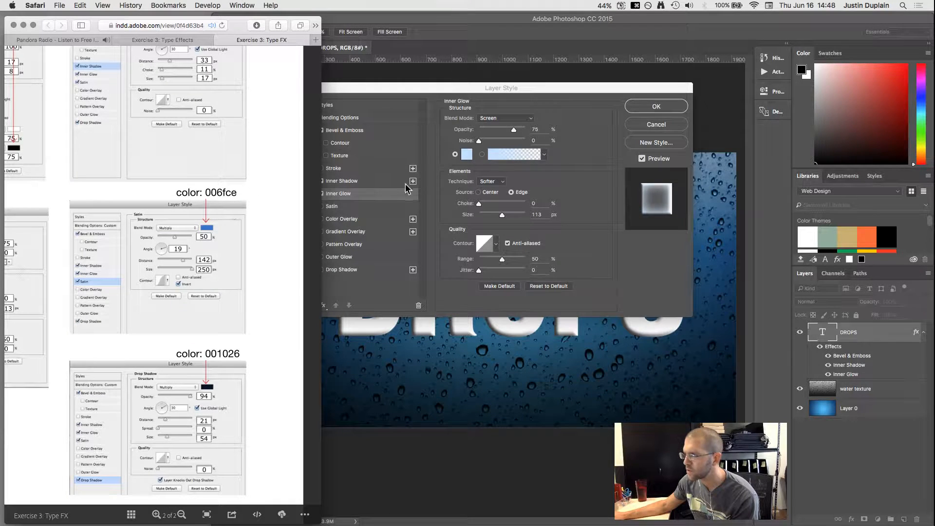
left_click(331, 207)
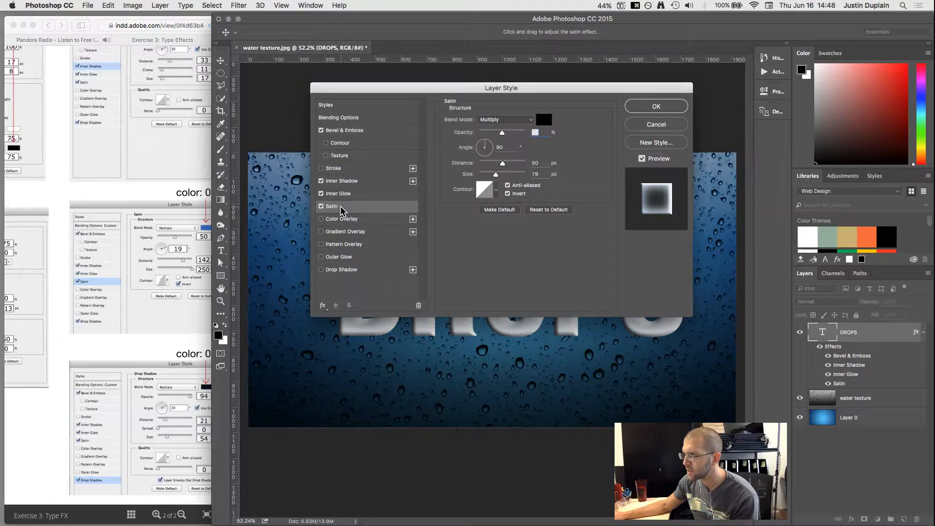
Step: Set the satin colour to blue 006fce
left_click(152, 204)
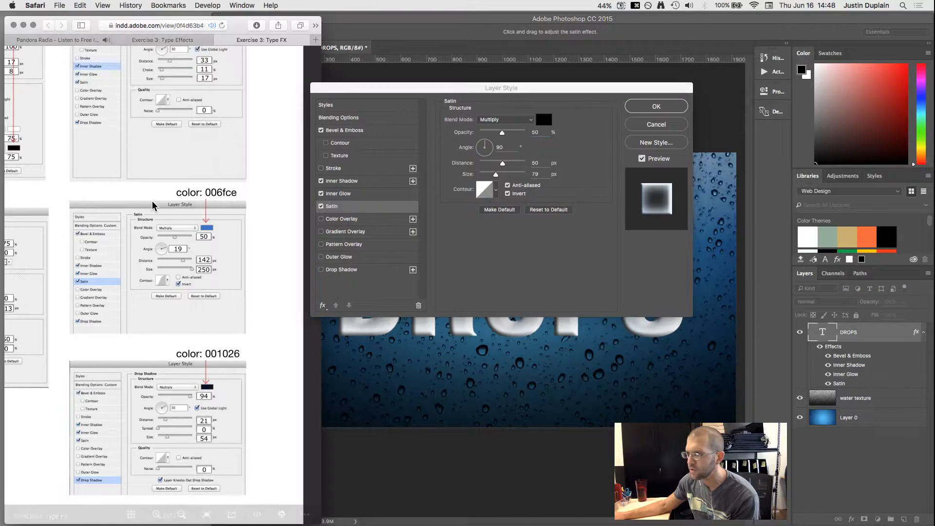
left_click_drag(231, 193, 217, 195)
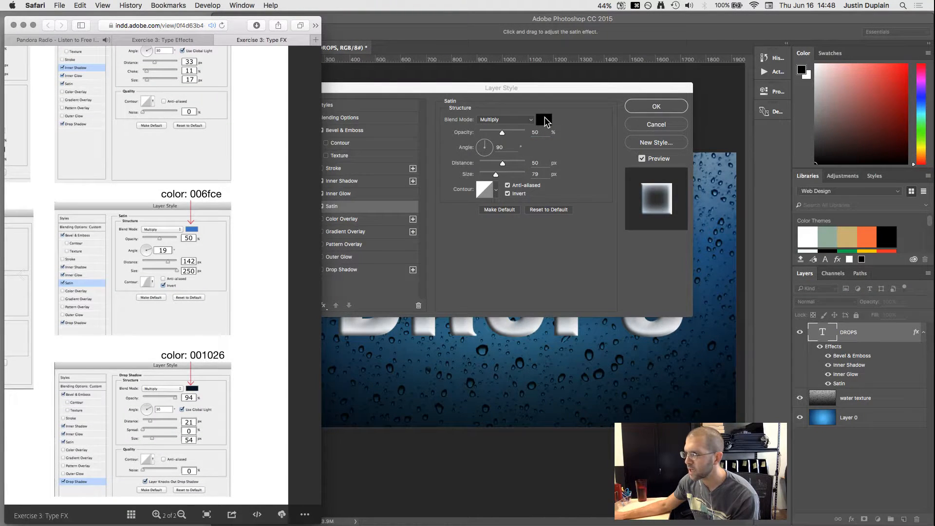
left_click(544, 122)
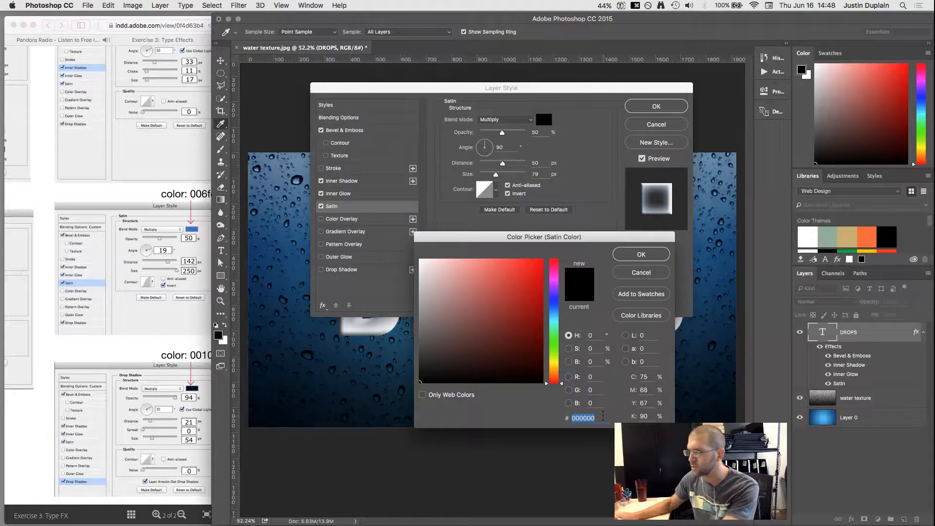
type("006f")
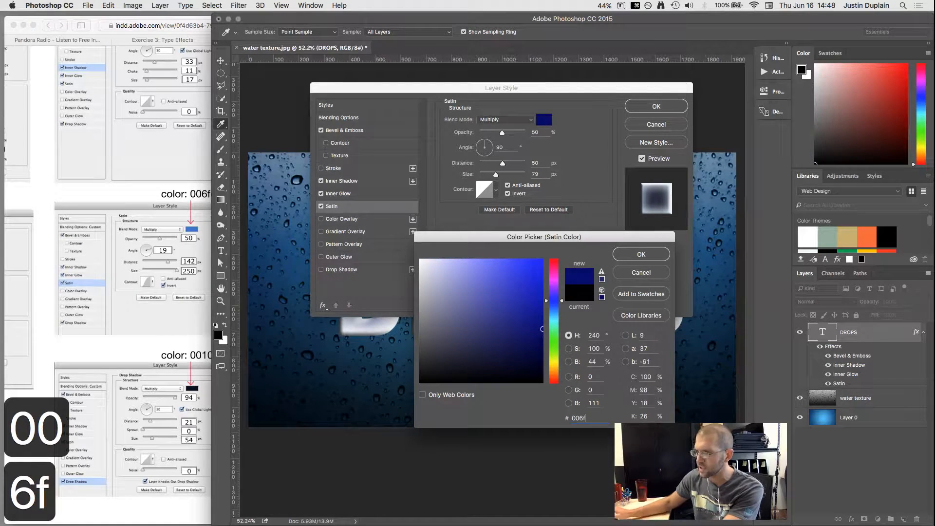
left_click(170, 180)
left_click(591, 418)
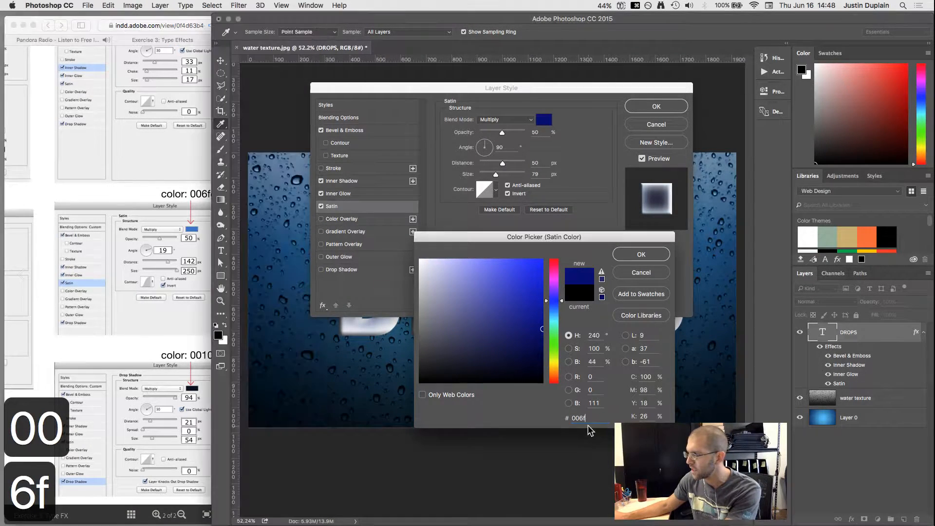
type("ce")
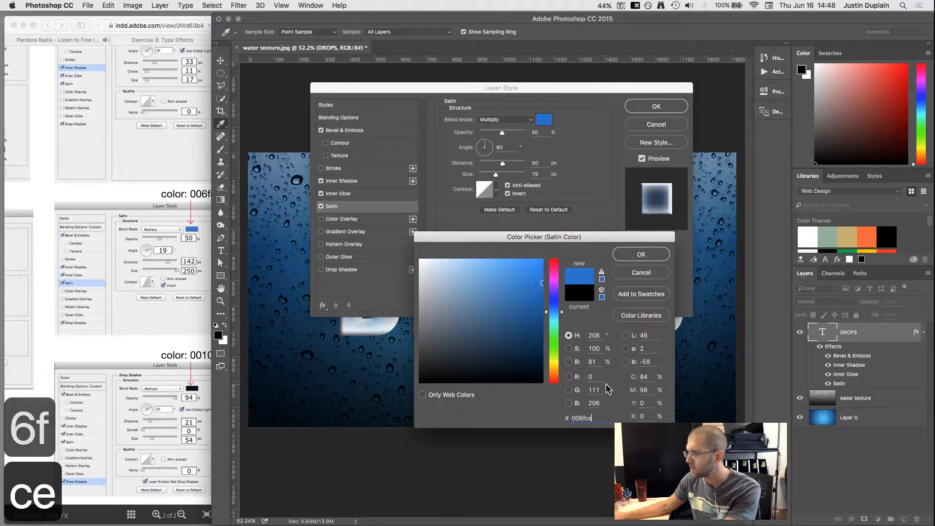
left_click(638, 255)
Step: Set satin distance 142 px and size 250 px, and turn off anti-aliasing
left_click(200, 148)
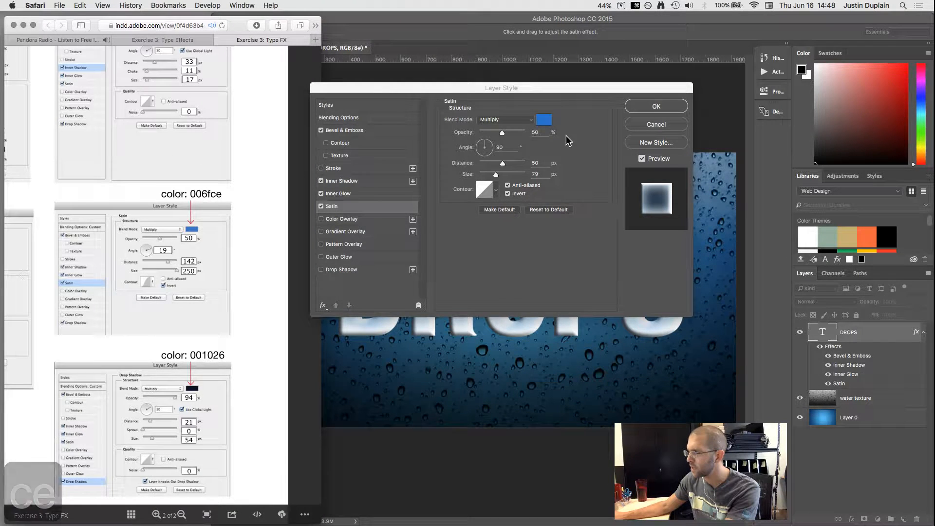
left_click(543, 164)
type("142")
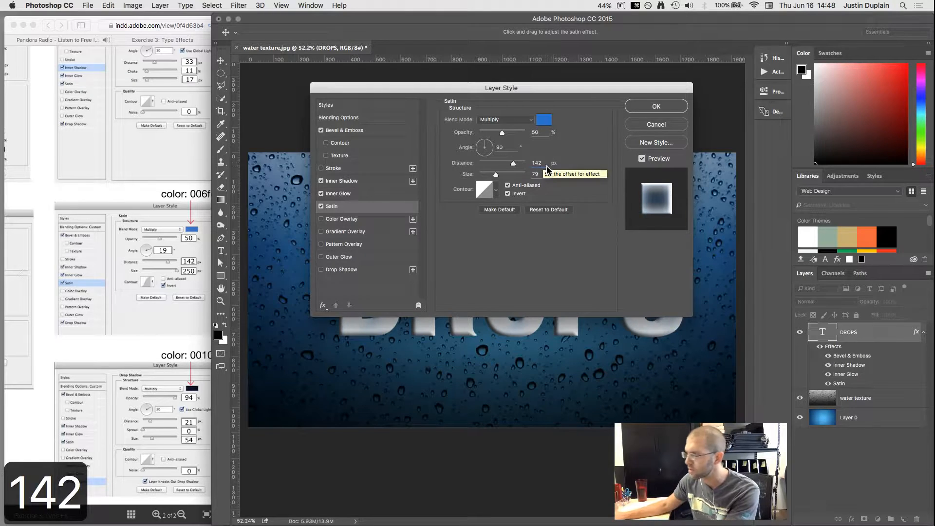
double_click(535, 174)
type("25")
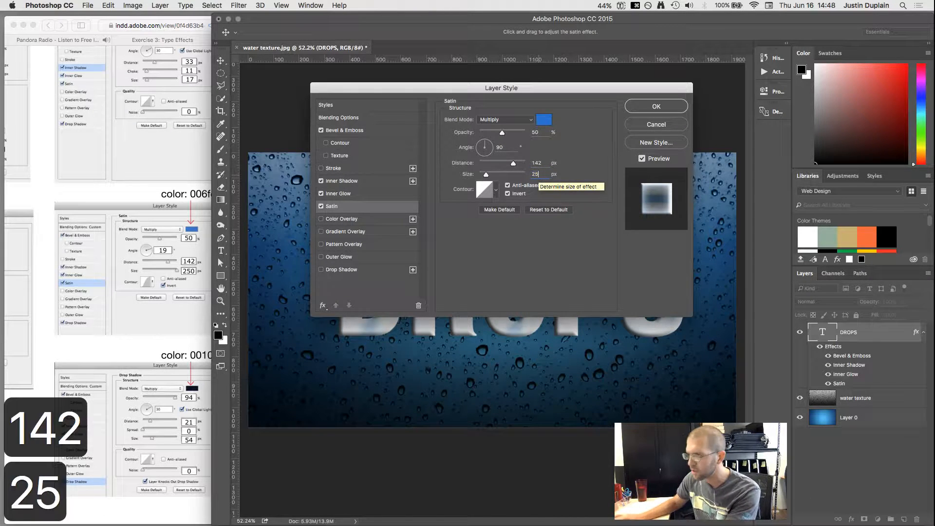
type("0")
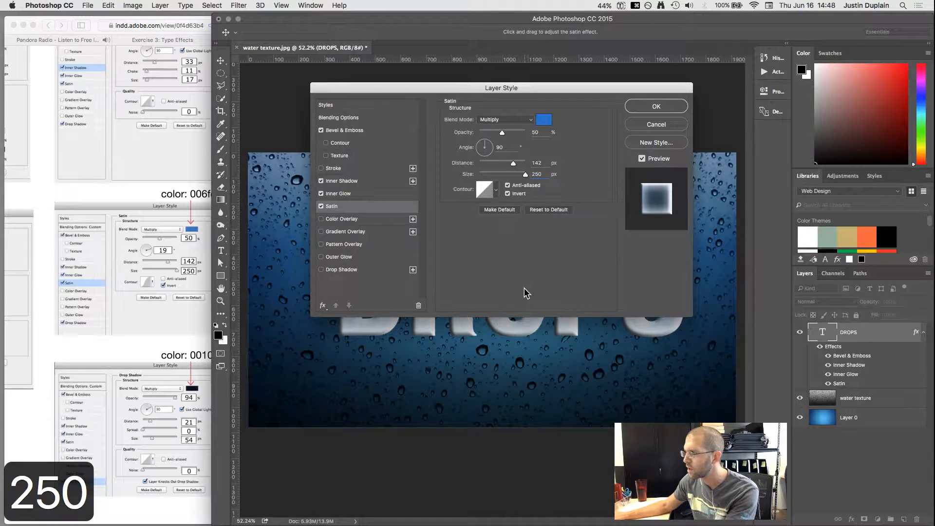
left_click(508, 185)
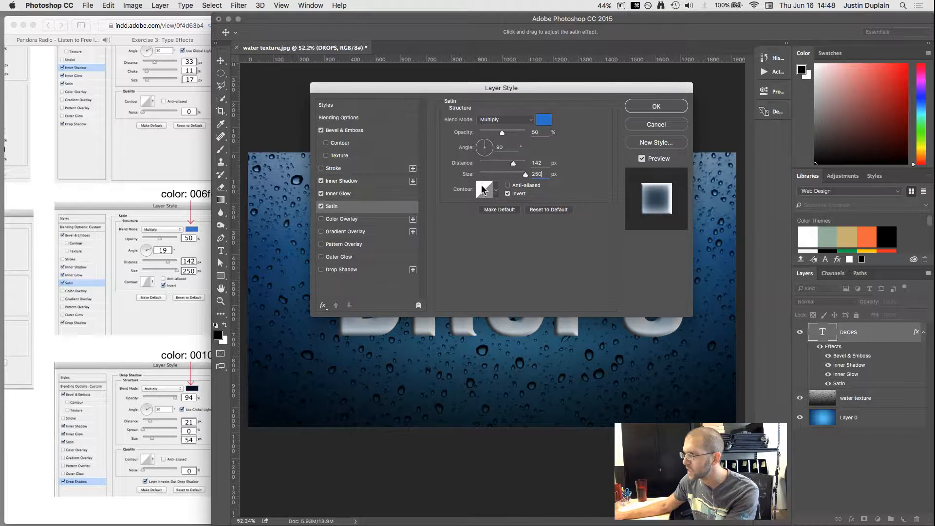
left_click(124, 278)
left_click_drag(64, 338, 190, 208)
left_click_drag(69, 282, 25, 282)
left_click_drag(156, 281, 126, 281)
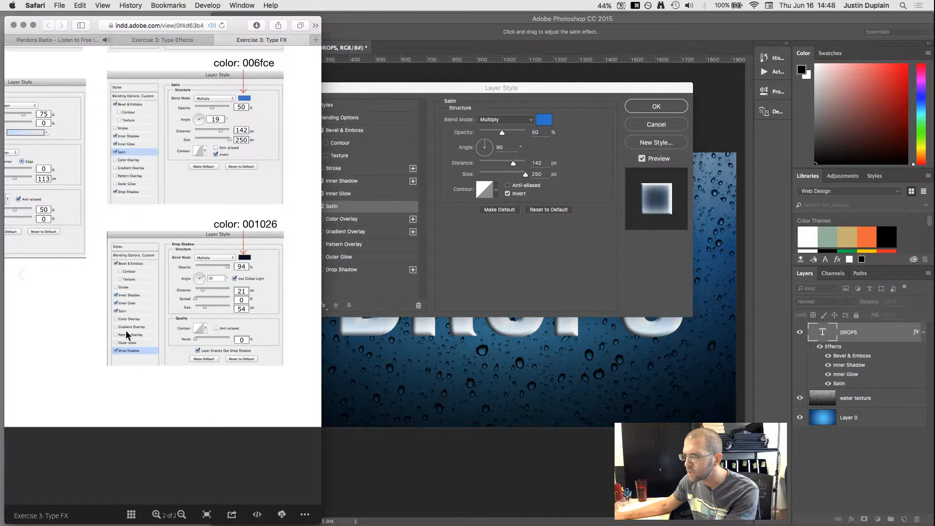
left_click(458, 266)
Step: Enable Drop Shadow on DROPS (34% opacity, 125 px distance and size) and check the tutorial's values
left_click(340, 270)
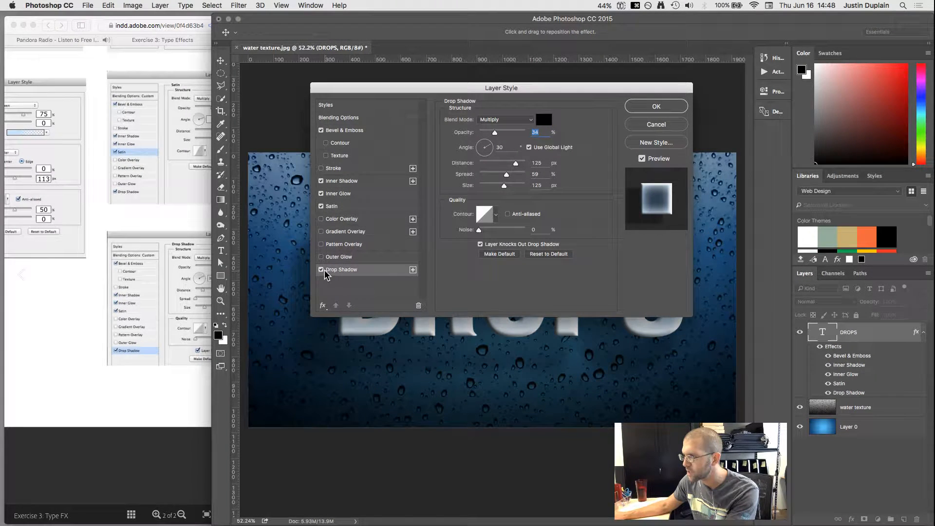
mouse_move(482, 89)
left_mouse_down()
mouse_move(464, 99)
mouse_move(476, 84)
left_mouse_up()
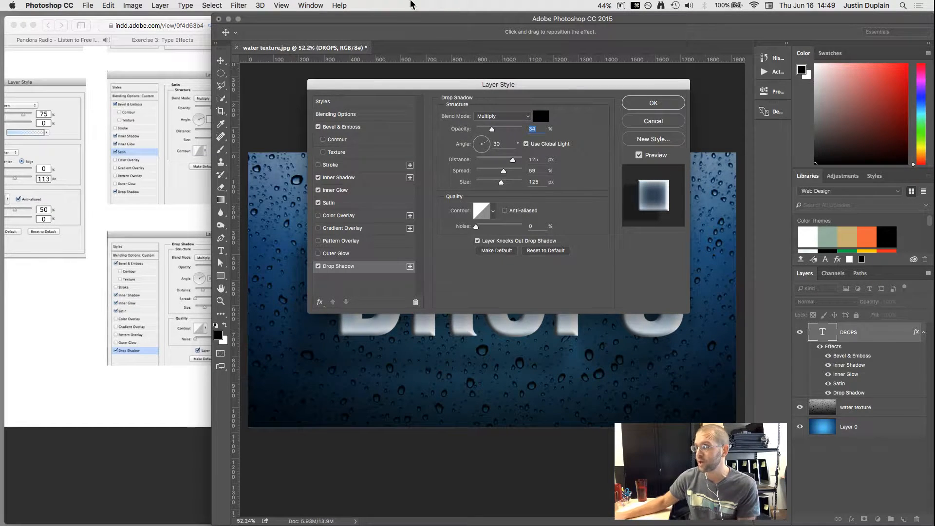
left_click(161, 210)
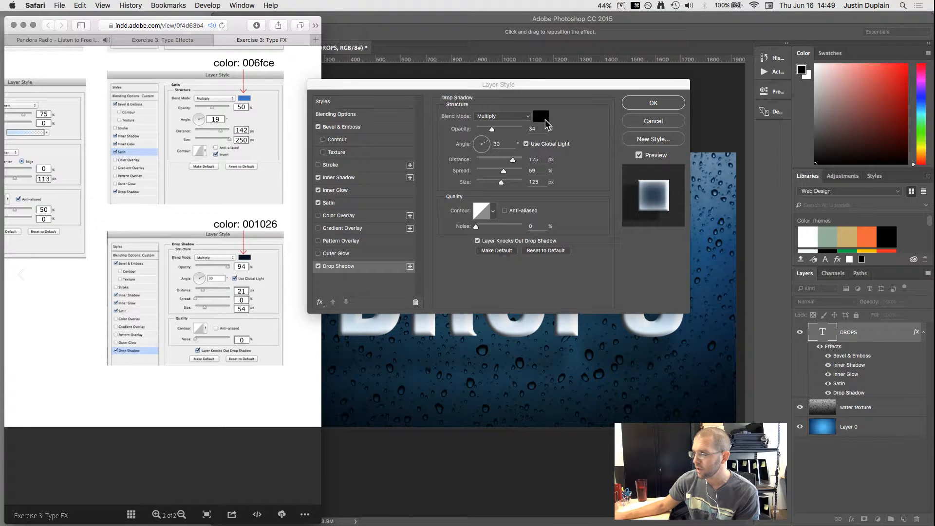
Step: Set the drop shadow to navy 001026, 94% opacity, 21 px distance, 0% spread, 54 px size
left_click(544, 120)
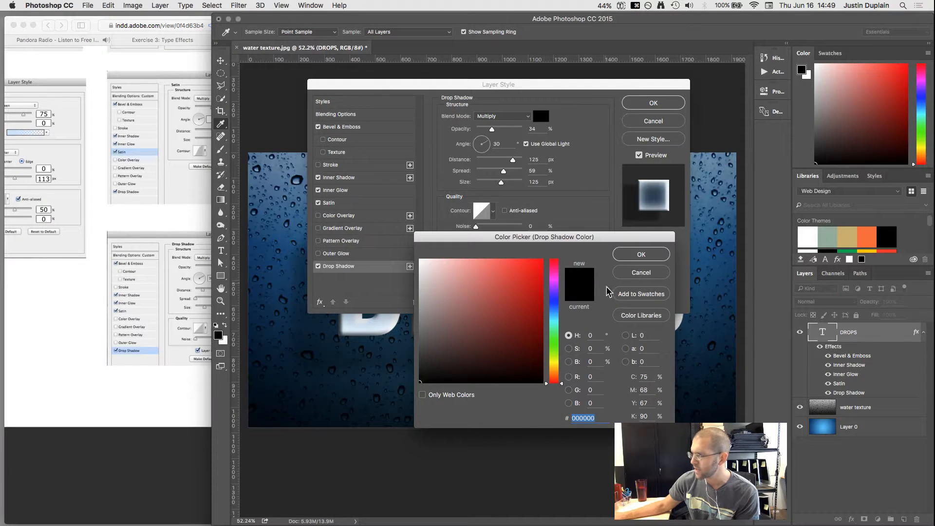
left_click(127, 205)
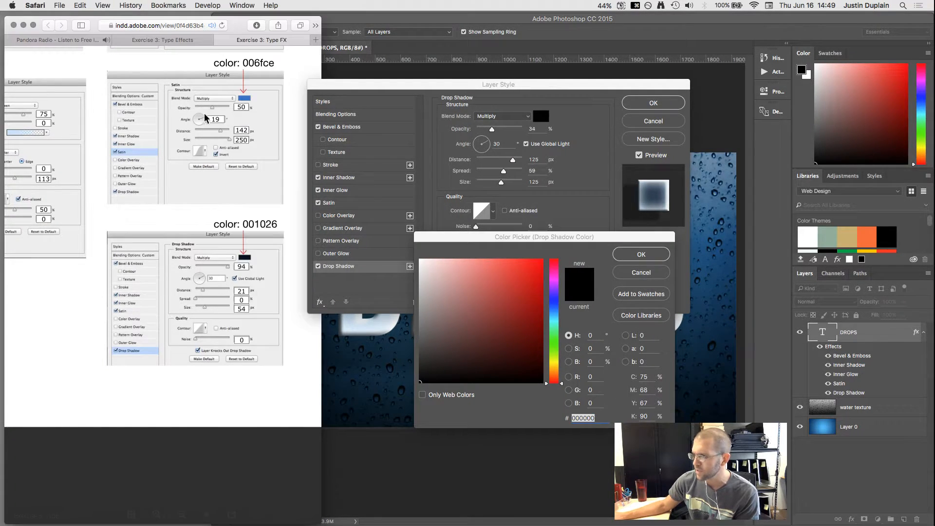
left_click_drag(219, 162, 167, 184)
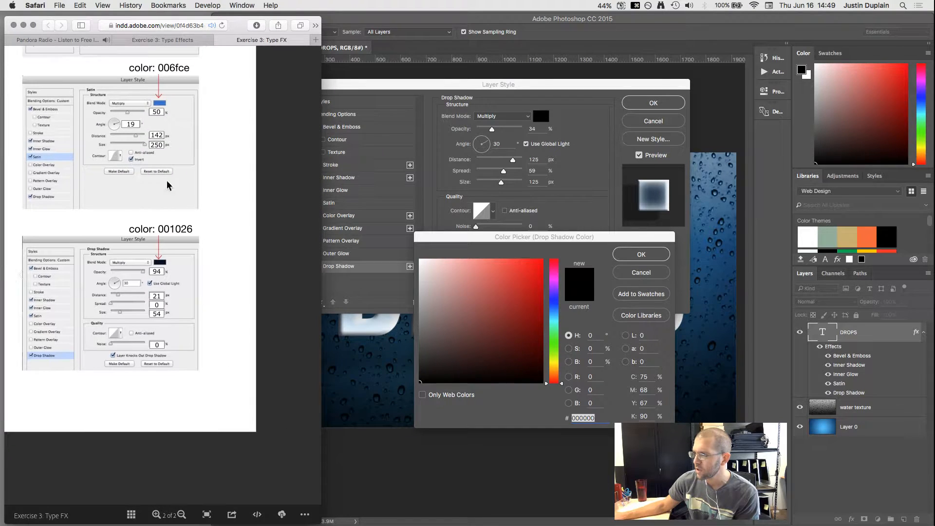
left_click(600, 418)
type("00")
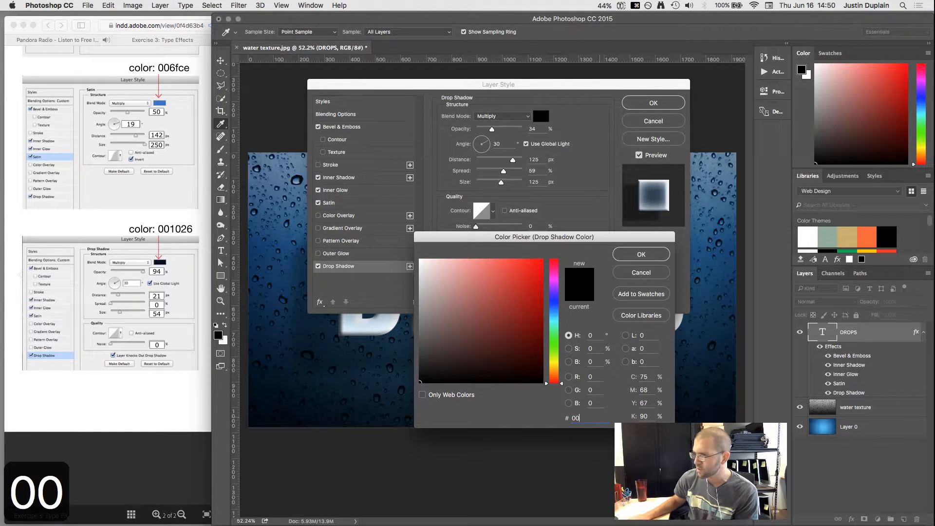
type("1026")
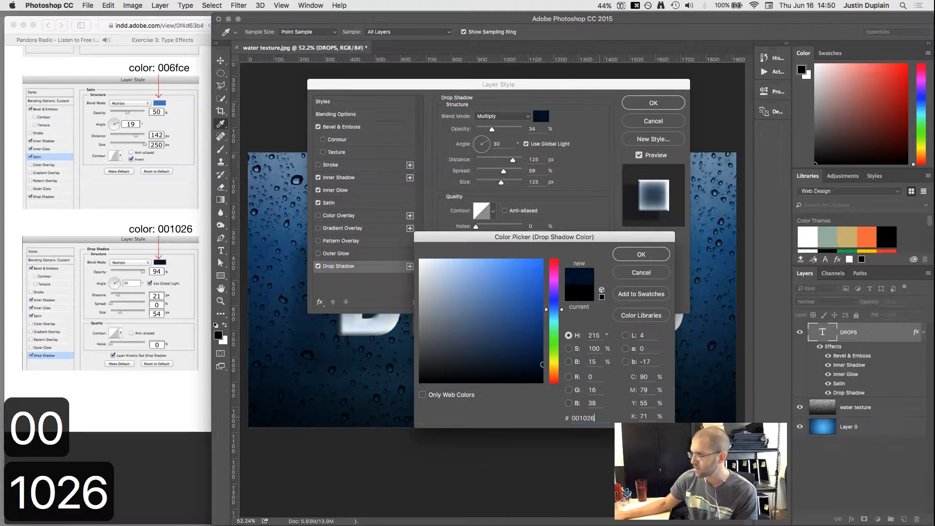
left_click(640, 254)
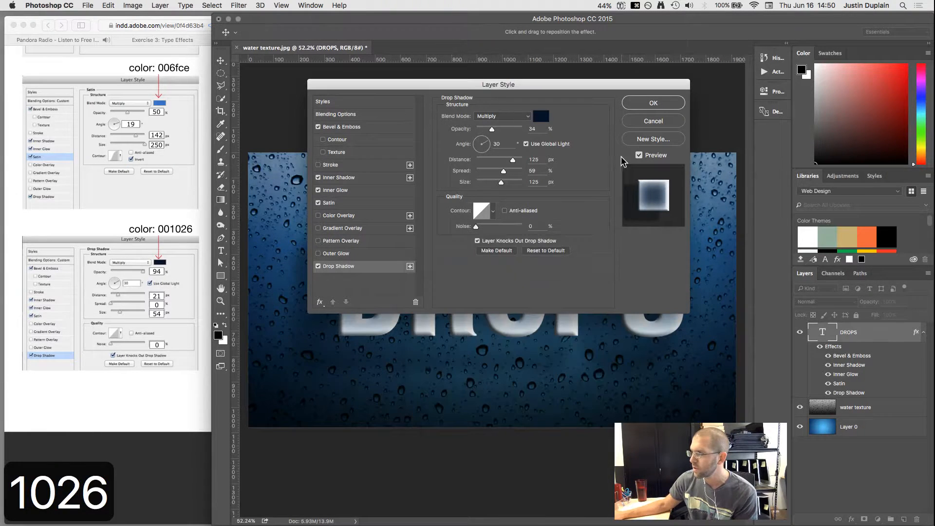
double_click(536, 129)
type("94")
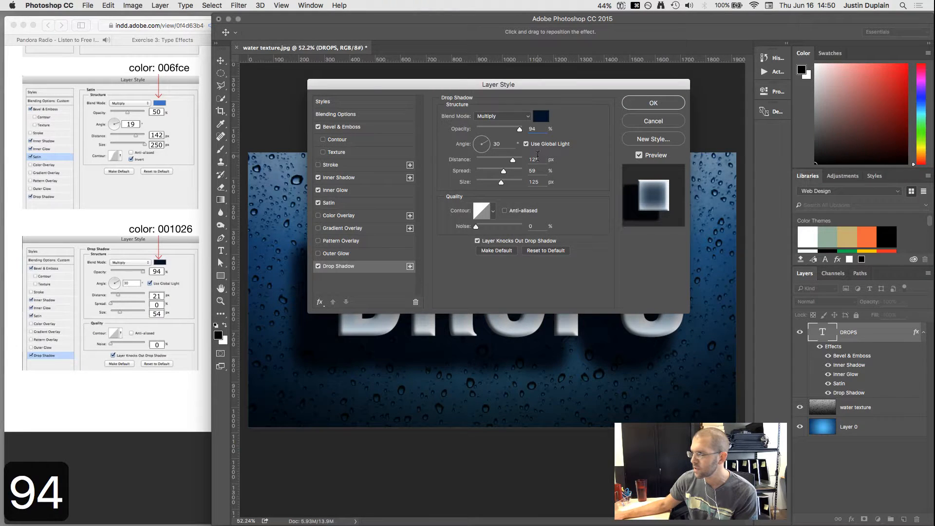
type("21")
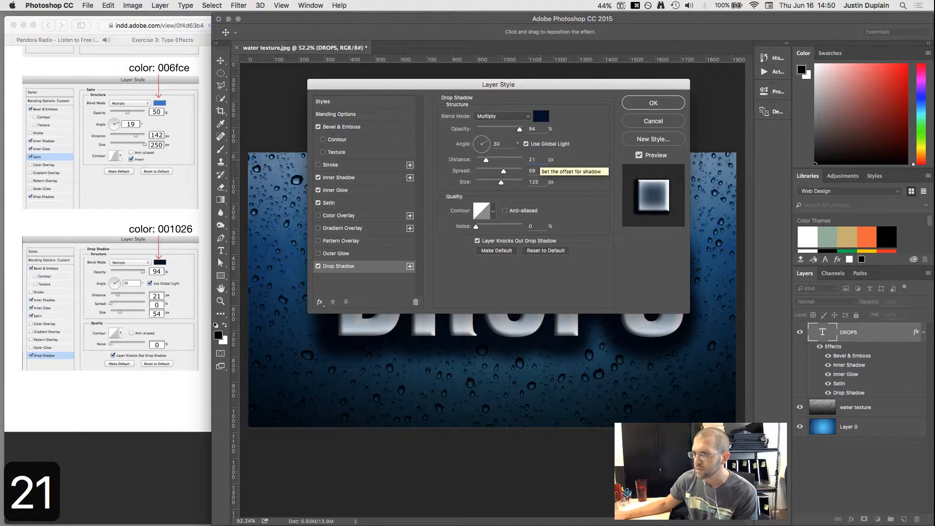
type("0")
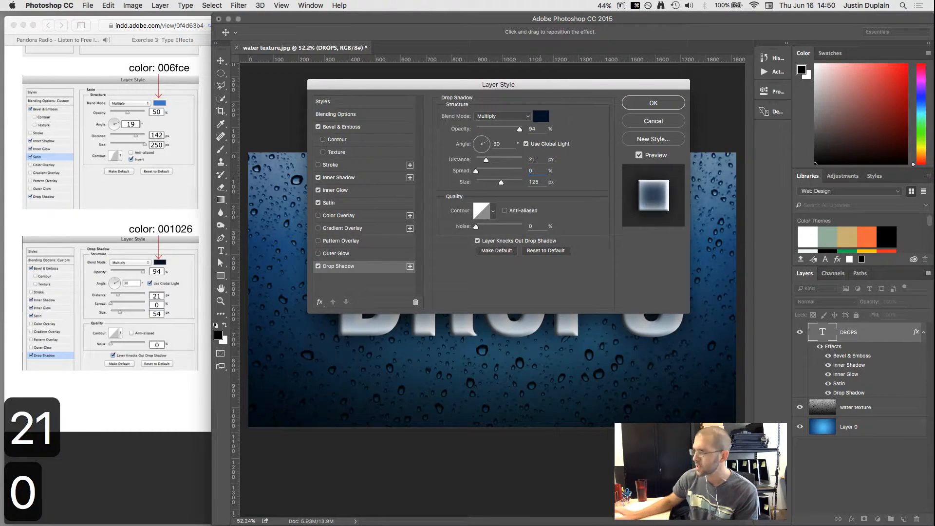
double_click(534, 182)
type("54")
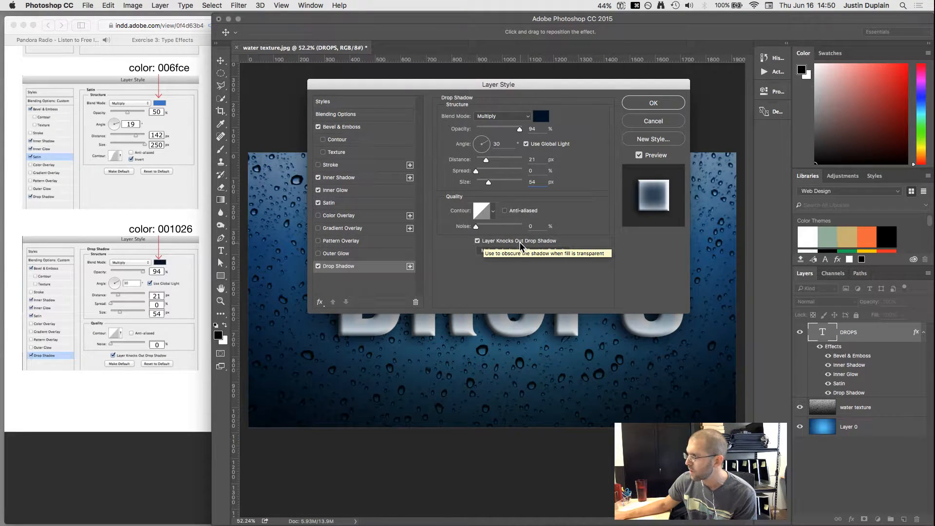
Step: Apply the five layer-style effects to DROPS and check the tutorial page
left_click(653, 103)
left_click(166, 218)
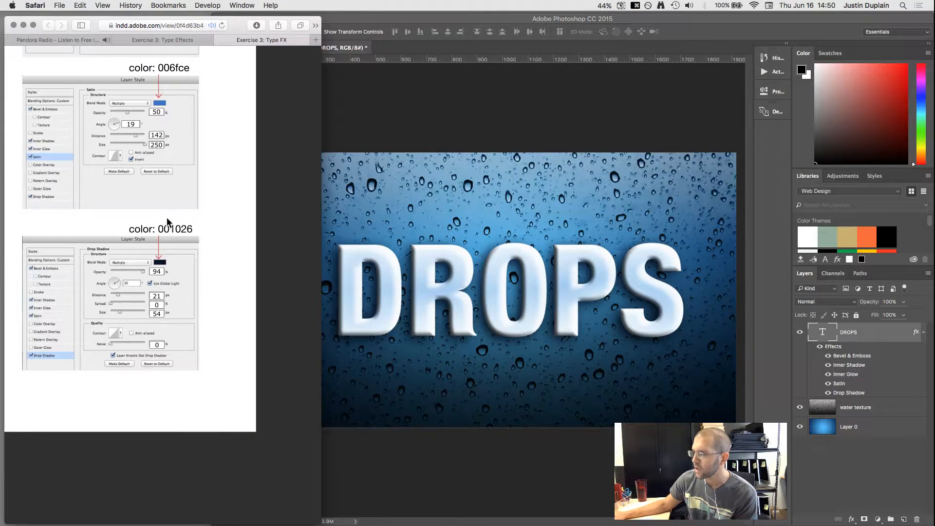
key("super+minus")
key("super+minus")
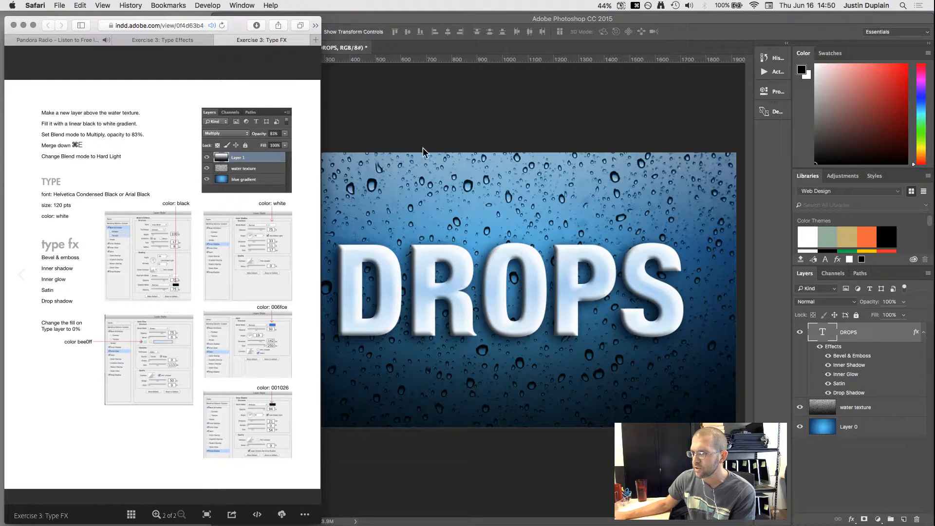
left_click(444, 118)
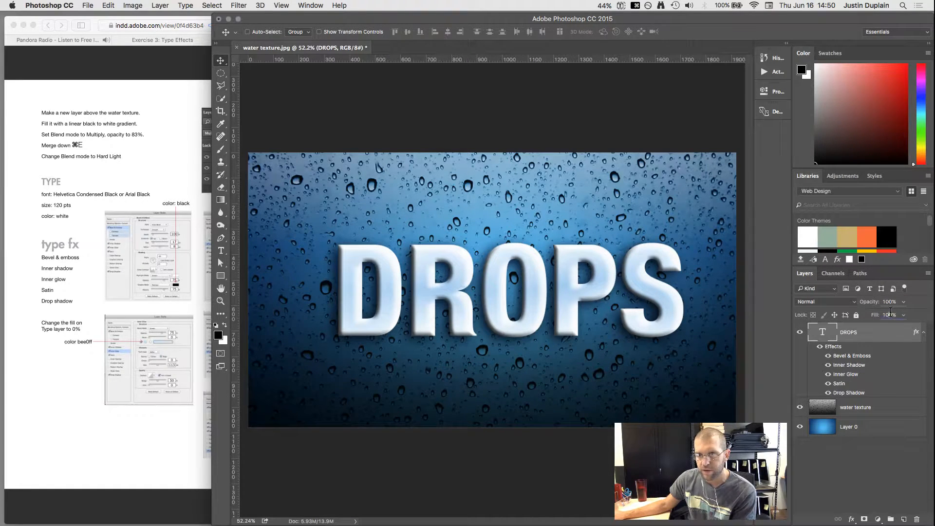
Step: Set the DROPS layer Fill to 0% and nudge the text left on the canvas
left_click(890, 314)
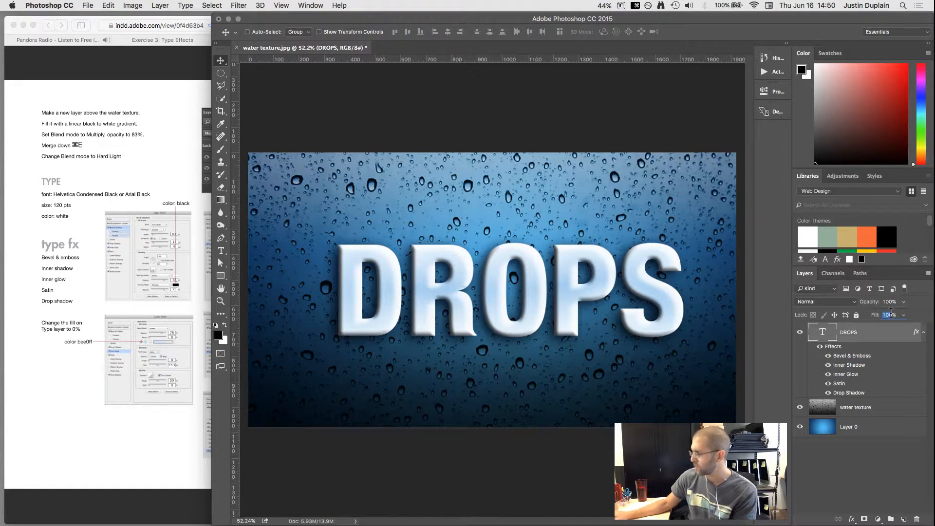
type("0")
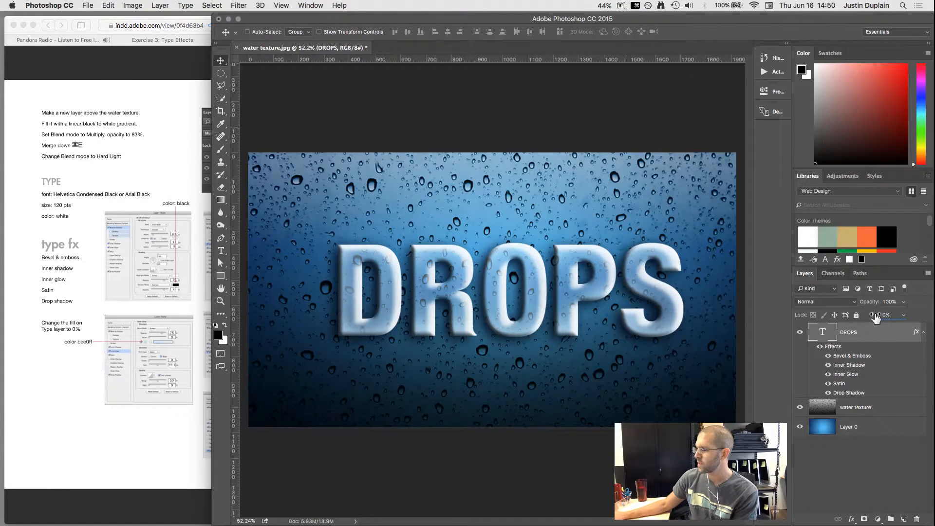
left_click(857, 493)
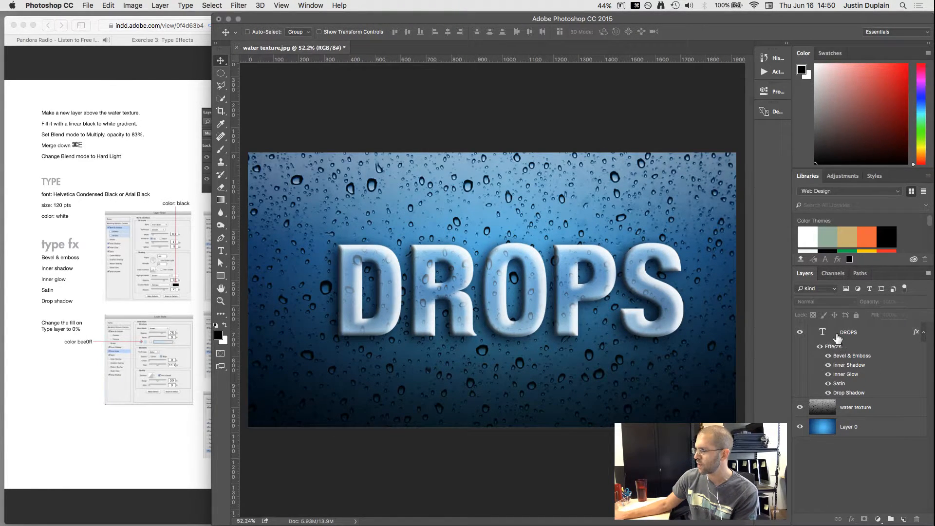
left_click(846, 336)
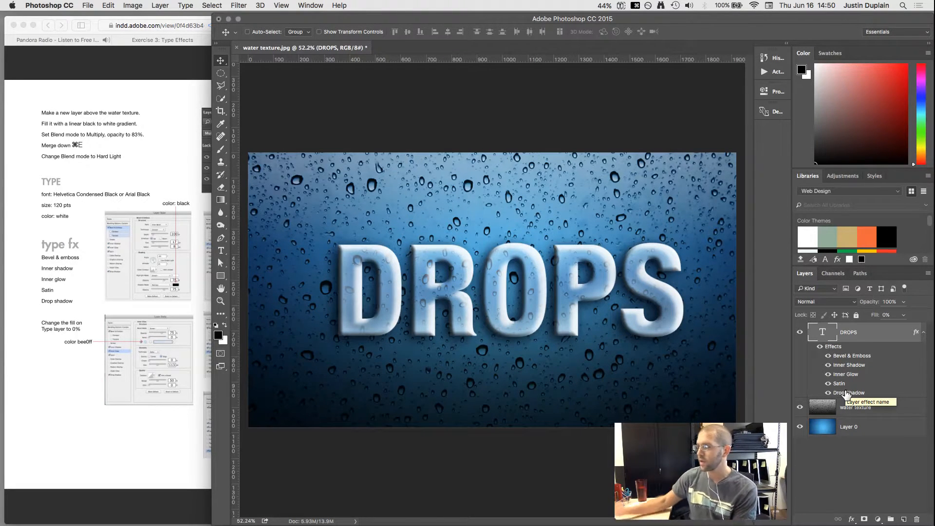
left_click_drag(582, 299, 574, 298)
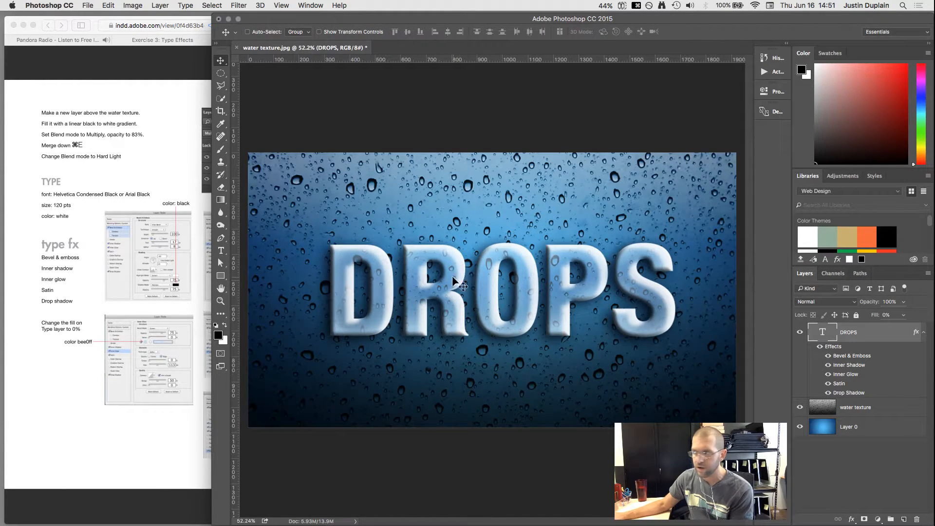
left_click_drag(460, 288, 451, 270)
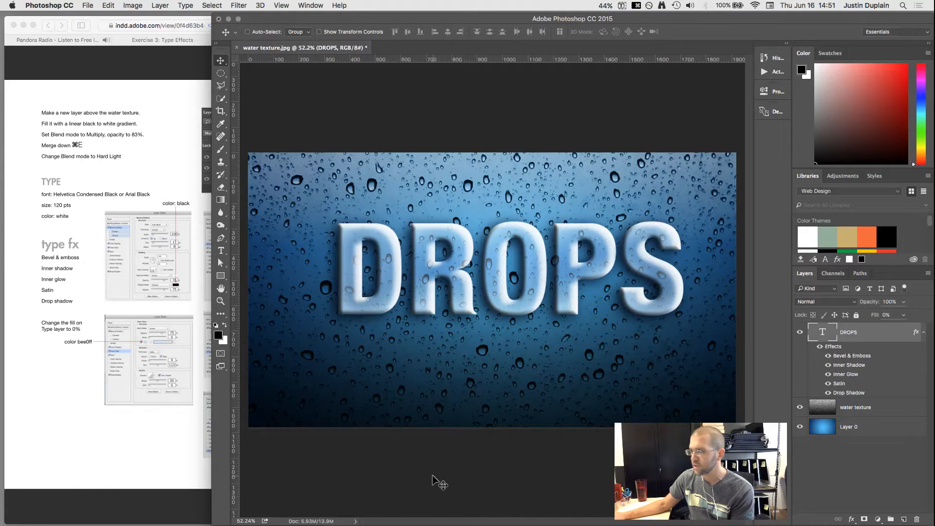
Step: Retype the final S of the DROPS text with the Type tool
left_click(137, 457)
left_click(422, 307)
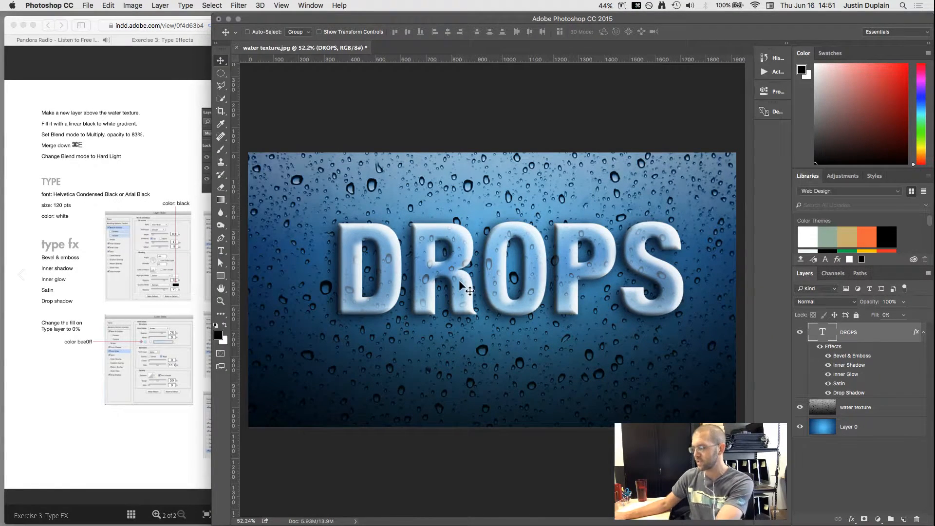
key("t")
left_click(471, 274)
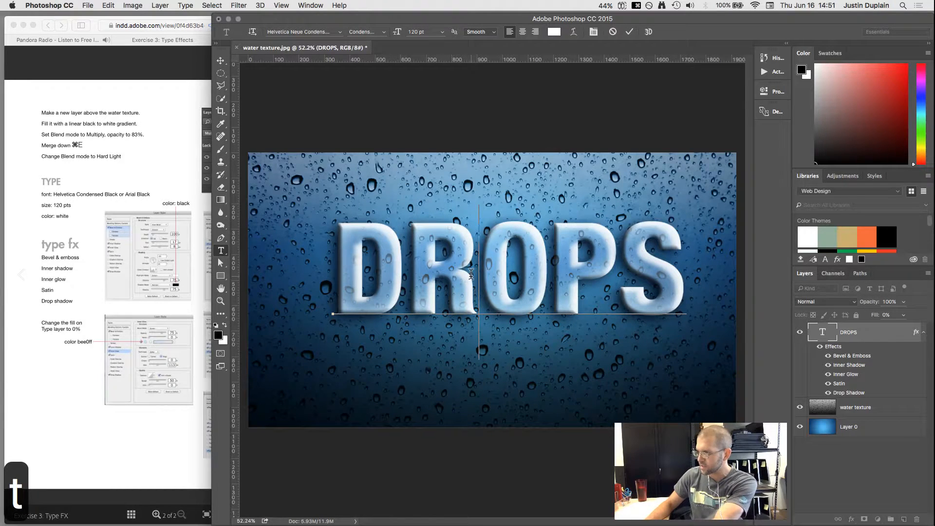
key("Right")
key("Right")
key("shift+Right")
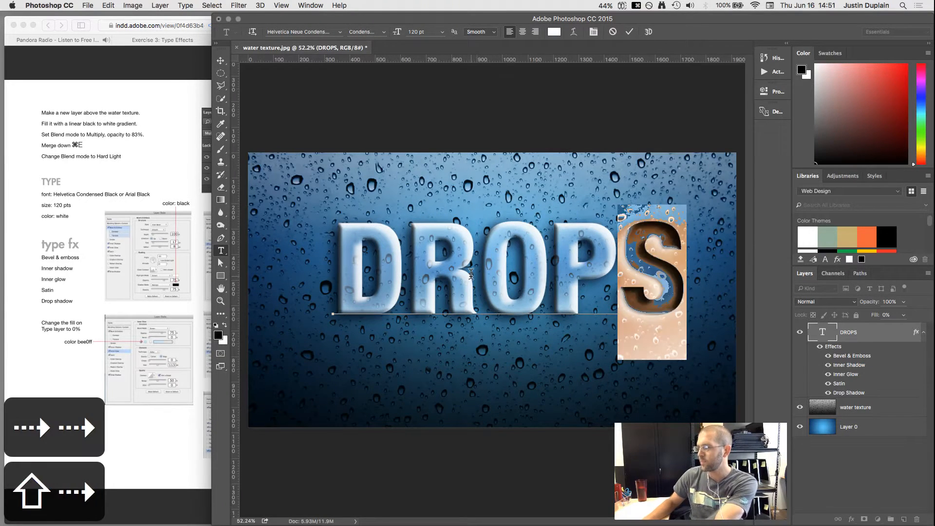
key("BackSpace")
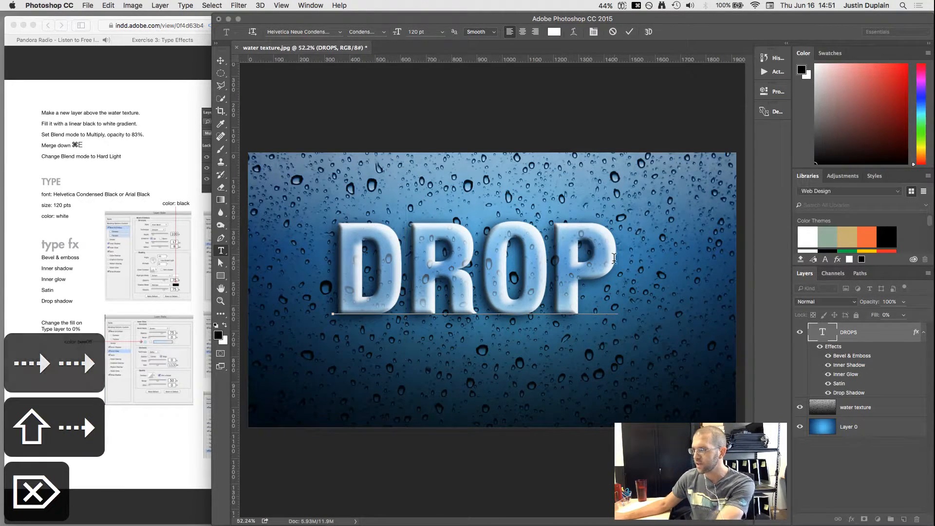
type("S")
Step: Commit the text edit and move DROPS slightly lower on the canvas
key("Return")
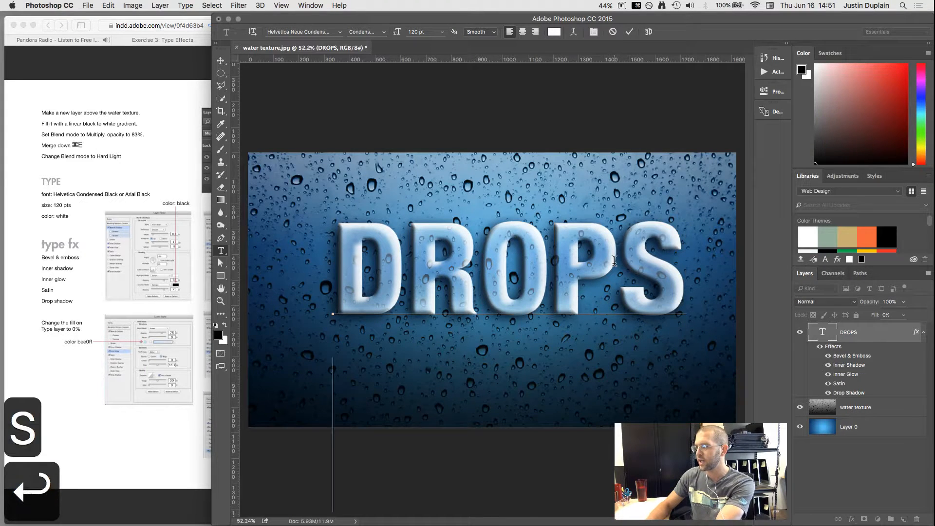
type("LJLKJDFLK")
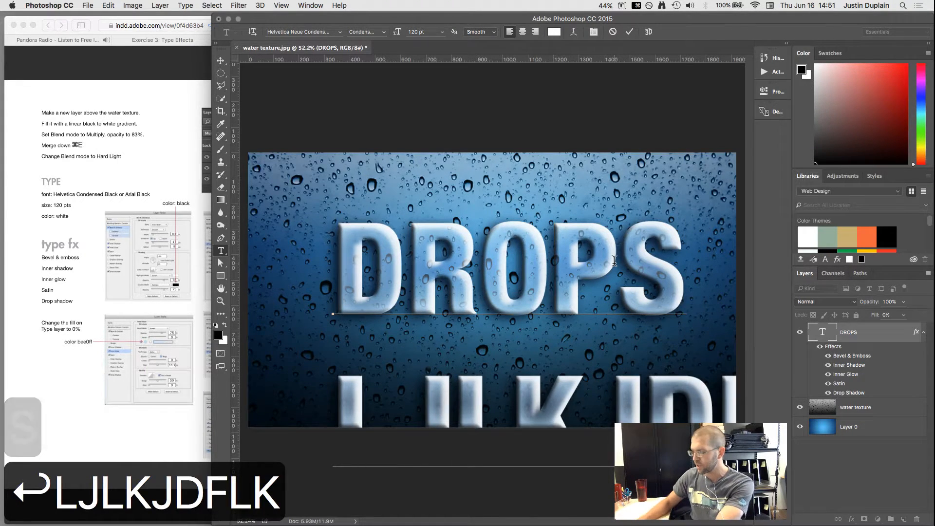
key("BackSpace")
key("BackSpace")
key("BackSpace")
key("BackSpace")
key("BackSpace")
key("BackSpace")
key("BackSpace")
key("BackSpace")
key("BackSpace")
key("BackSpace")
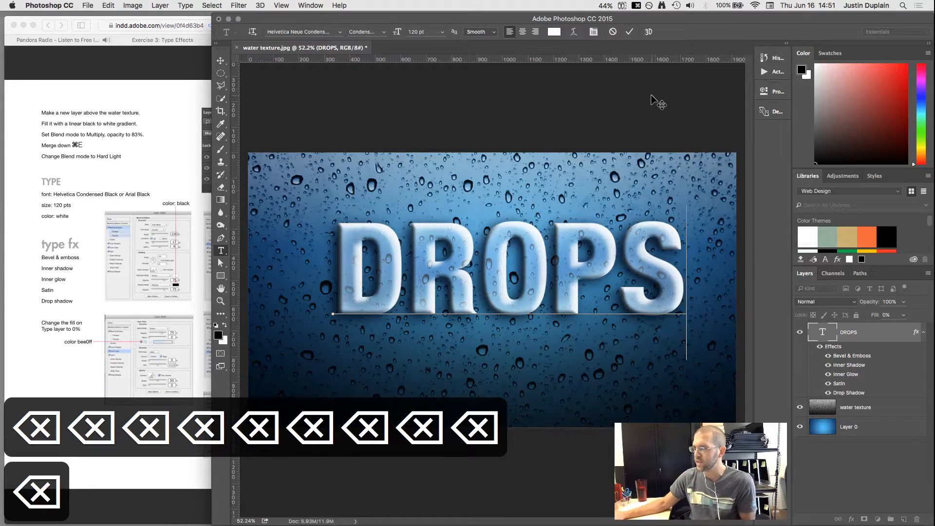
left_click(629, 32)
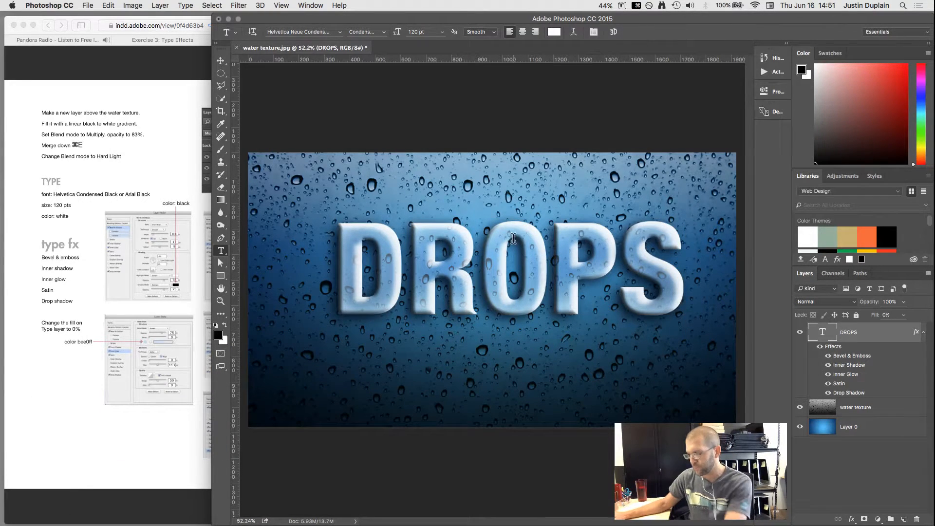
key("v")
left_click_drag(499, 279, 495, 307)
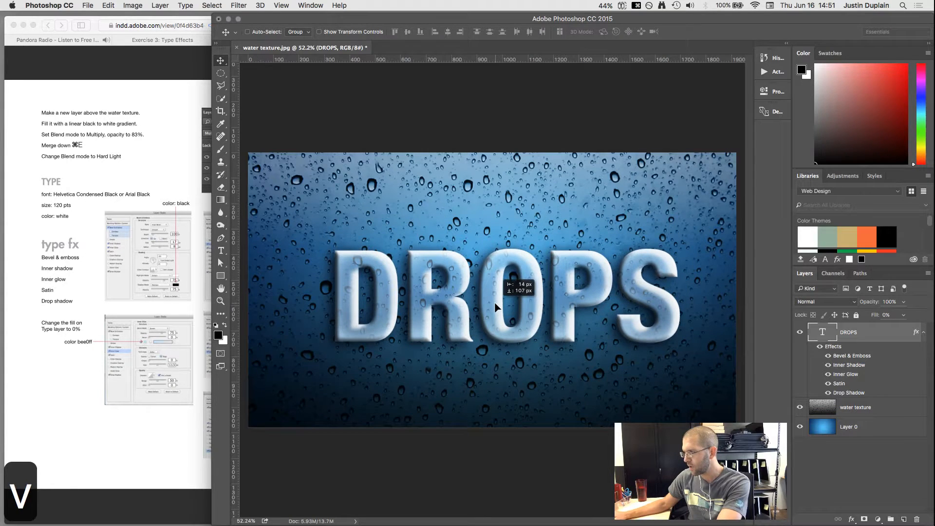
Step: Bring the Safari 'Exercise 3: Type FX' tutorial page to the front for review
left_click(98, 455)
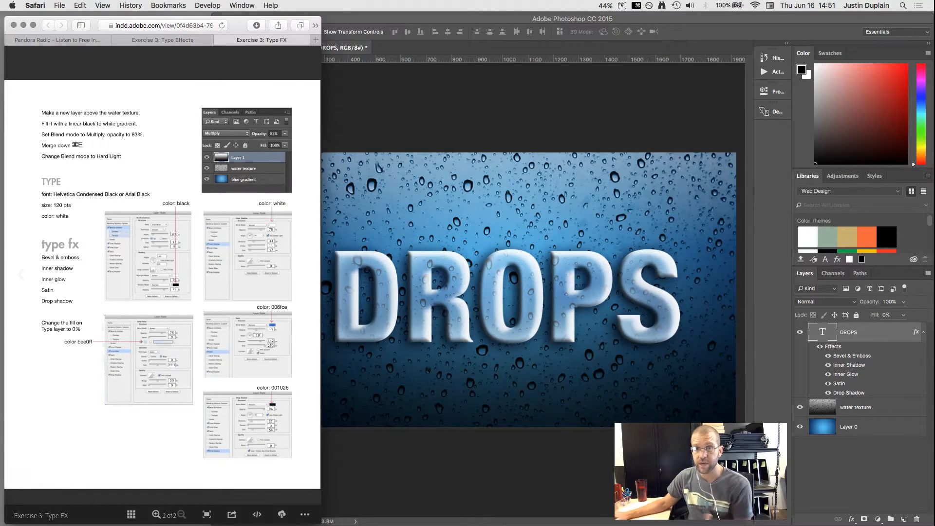